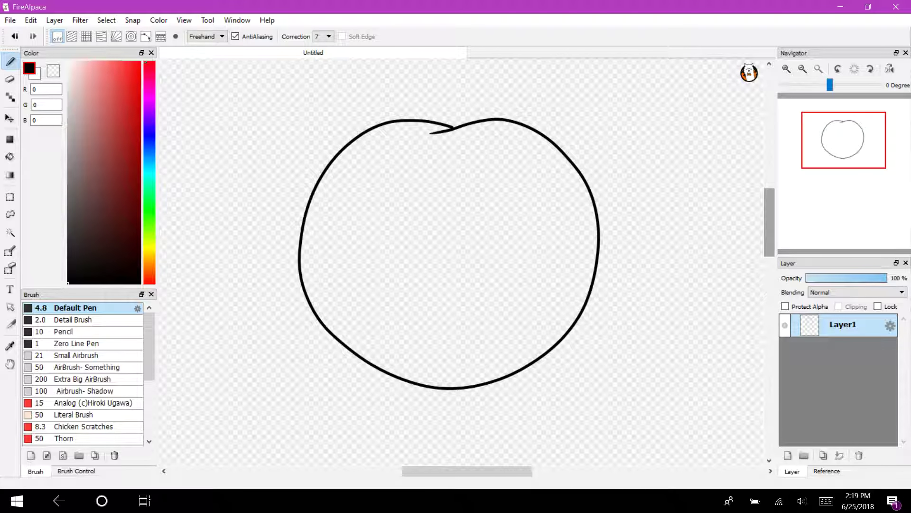
mouse_move(494, 92)
left_mouse_down()
mouse_move(607, 159)
mouse_move(662, 296)
mouse_move(636, 309)
left_mouse_up()
left_click_drag(634, 364, 602, 359)
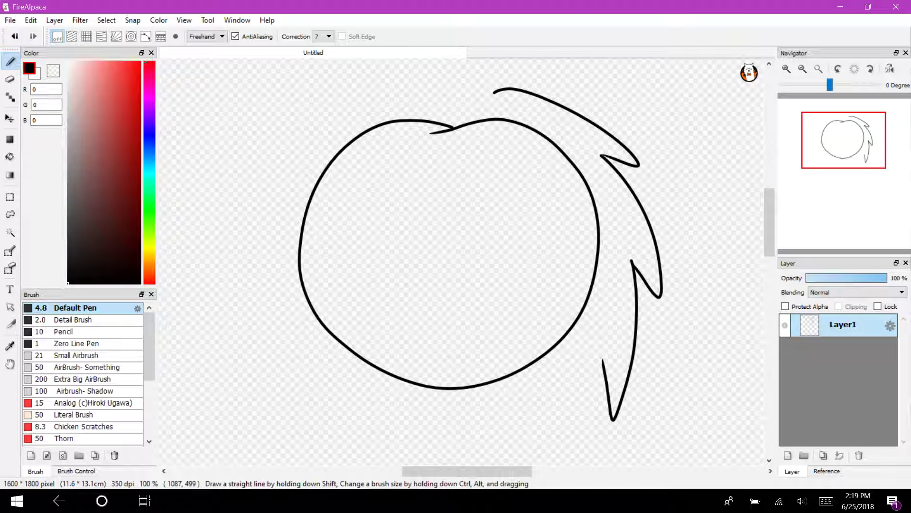
scroll(448, 237, "down", 1)
key("ctrl+z")
key("ctrl+z")
key("ctrl+z")
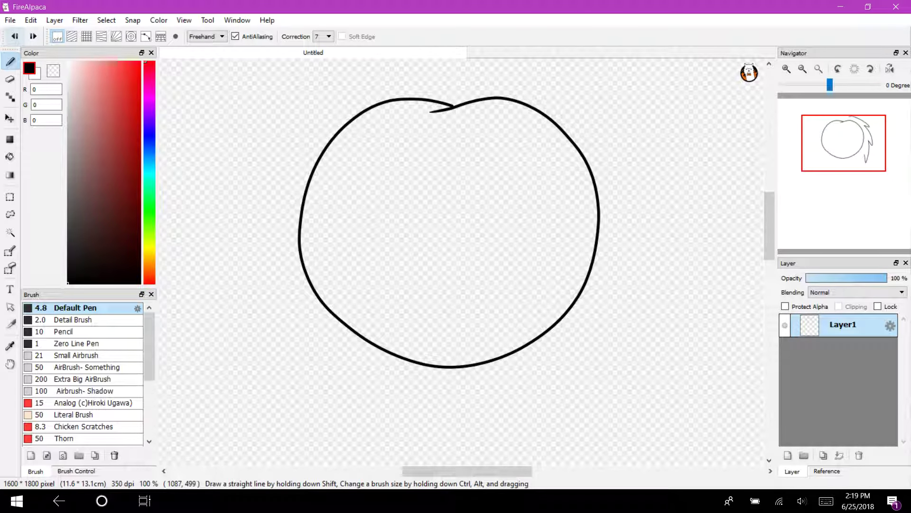
mouse_move(544, 94)
left_mouse_down()
mouse_move(565, 110)
mouse_move(624, 242)
mouse_move(608, 314)
left_mouse_up()
key("ctrl+z")
key("ctrl+z")
key("ctrl+z")
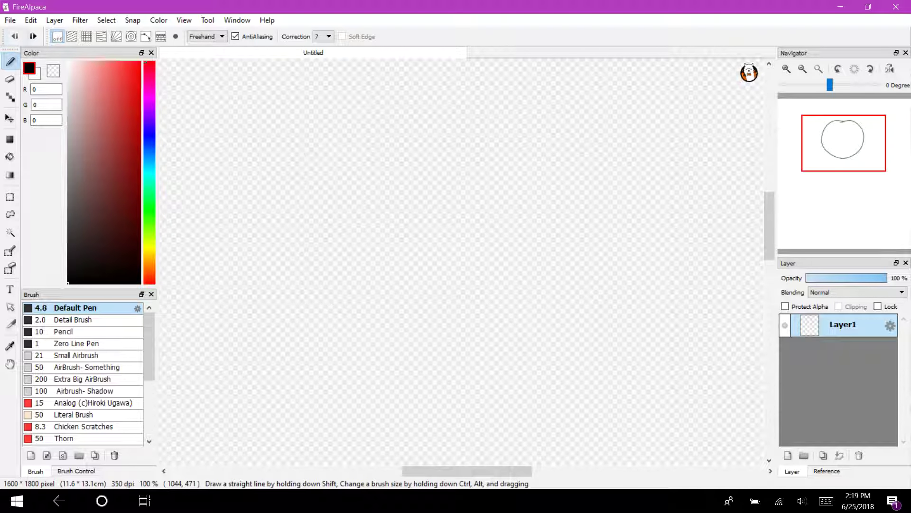
key("ctrl+y")
left_click_drag(529, 88, 631, 231)
key("ctrl+z")
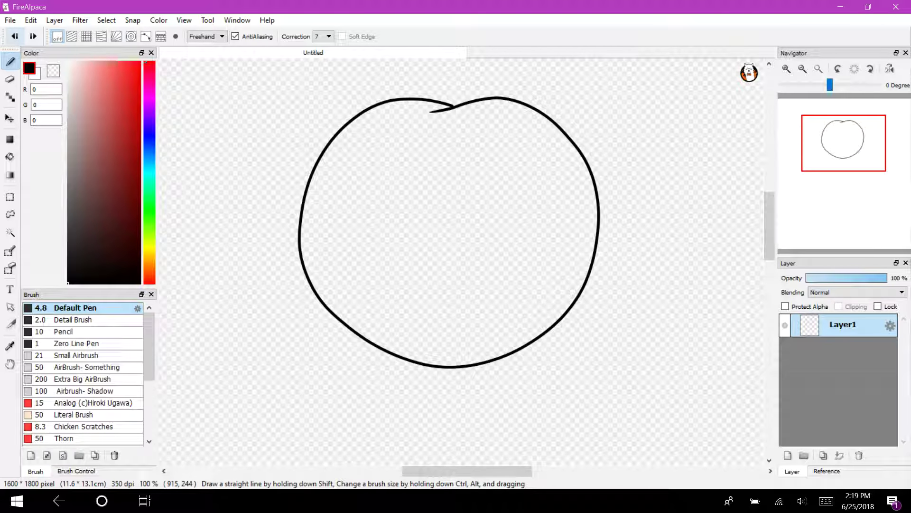
Step: Draw the outer hair outline down the right side of the head with jagged tips and a long pointed lower lock
mouse_move(576, 113)
left_mouse_down()
mouse_move(620, 200)
mouse_move(639, 282)
mouse_move(617, 271)
left_mouse_up()
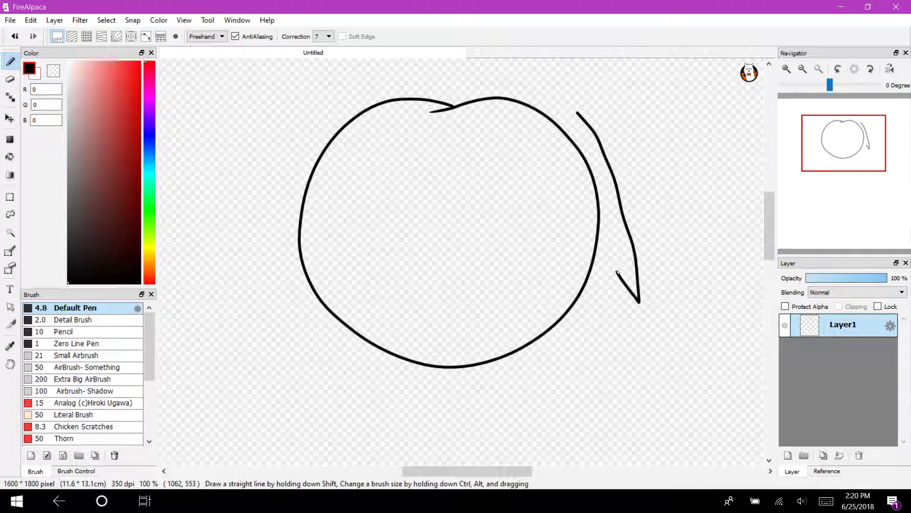
mouse_move(617, 272)
left_mouse_down()
mouse_move(621, 328)
mouse_move(594, 390)
mouse_move(581, 345)
mouse_move(543, 415)
mouse_move(523, 280)
left_mouse_up()
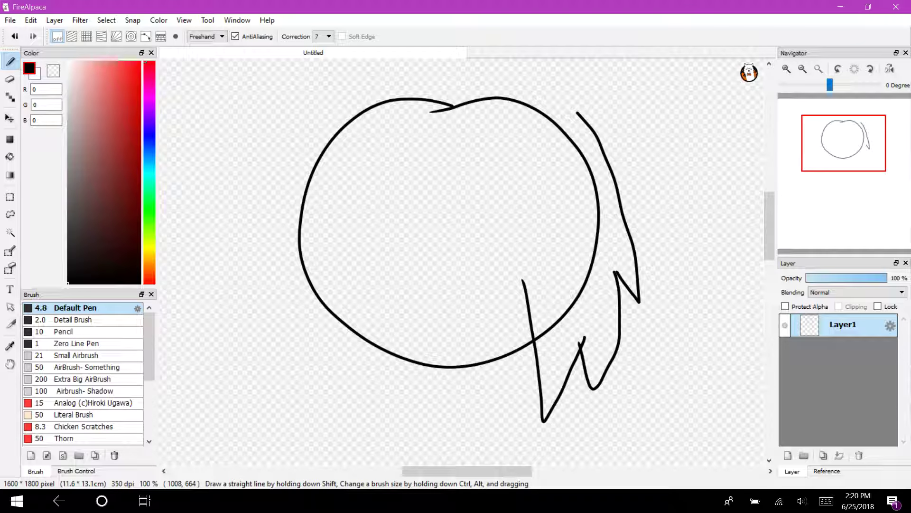
key("ctrl+z")
scroll(582, 256, "down", 3)
mouse_move(582, 254)
left_mouse_down()
mouse_move(573, 376)
mouse_move(555, 335)
left_mouse_up()
mouse_move(594, 269)
left_mouse_down()
mouse_move(646, 385)
mouse_move(640, 399)
mouse_move(586, 351)
left_mouse_up()
Step: Draw the inner edge of the right-hand hair, running from beside the face down in jagged points to the lower lock
mouse_move(769, 247)
left_mouse_down()
mouse_move(769, 225)
mouse_move(769, 240)
left_mouse_up()
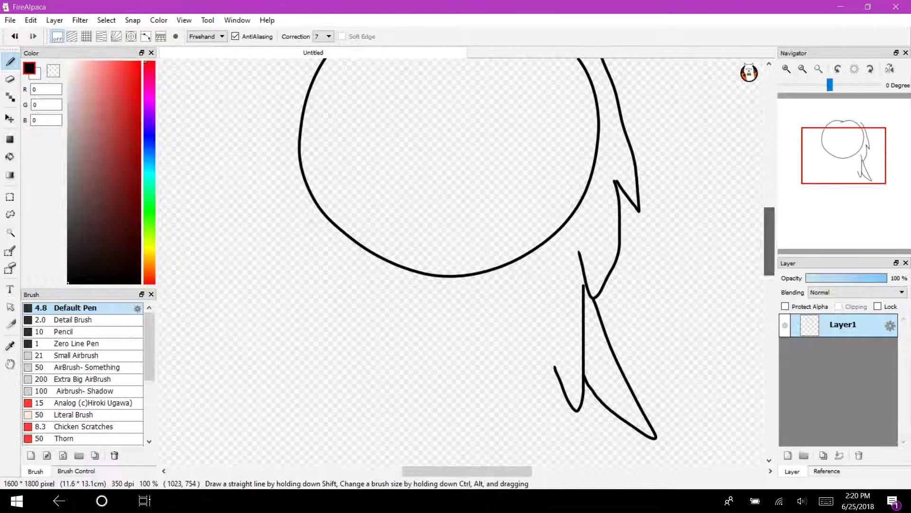
left_click_drag(537, 132, 543, 221)
mouse_move(533, 257)
left_mouse_down()
mouse_move(525, 347)
mouse_move(550, 317)
mouse_move(557, 372)
left_mouse_up()
Step: Draw the crown of the hair with a large tuft pointing right and jagged locks running down the left side of the head
left_click_drag(769, 240, 769, 214)
mouse_move(510, 129)
left_mouse_down()
mouse_move(674, 163)
mouse_move(578, 178)
left_mouse_up()
mouse_move(463, 111)
left_mouse_down()
mouse_move(335, 100)
mouse_move(370, 123)
left_mouse_up()
left_click(14, 36)
mouse_move(511, 125)
left_mouse_down()
mouse_move(363, 91)
mouse_move(369, 132)
mouse_move(330, 142)
mouse_move(290, 228)
mouse_move(281, 364)
mouse_move(316, 463)
left_mouse_up()
left_click_drag(324, 463, 316, 425)
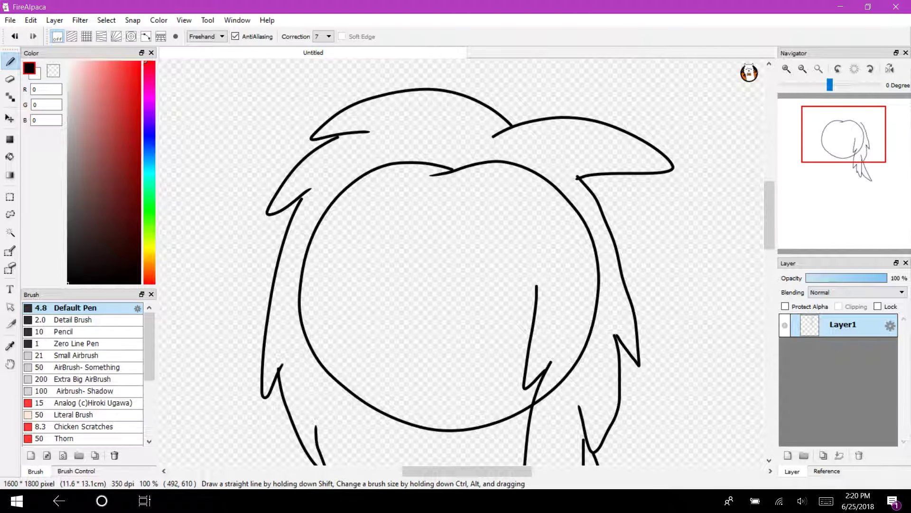
Step: Draw the long pointed lower lock on the left and the inner hair strands along the left side of the face
left_click(770, 287)
scroll(318, 322, "down", 5)
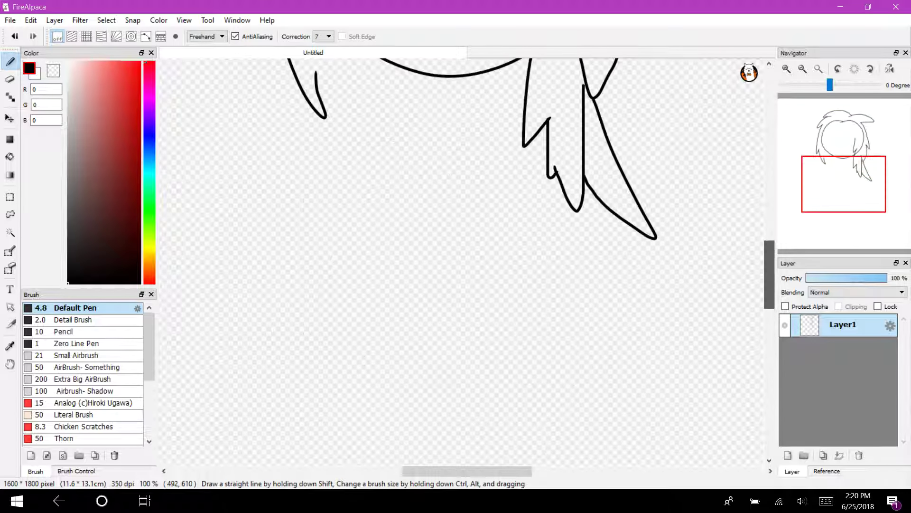
mouse_move(302, 259)
left_mouse_down()
mouse_move(295, 349)
mouse_move(347, 201)
left_mouse_up()
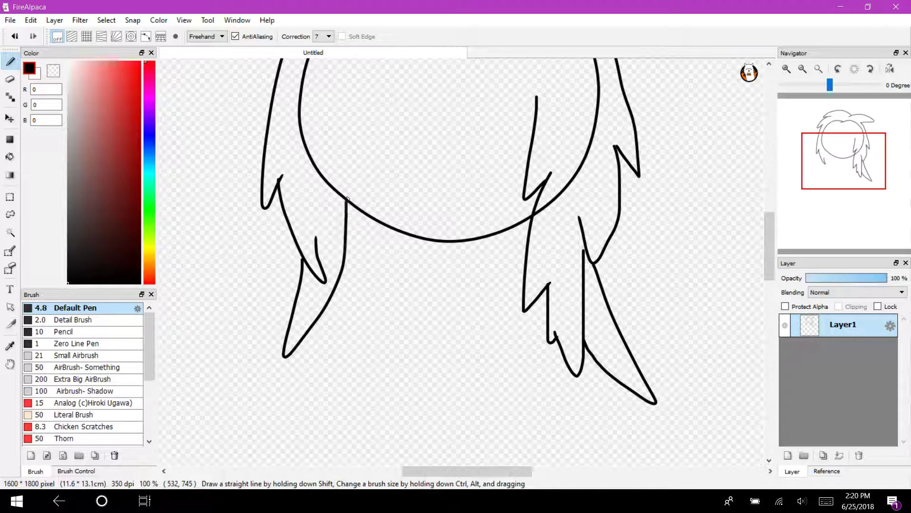
scroll(347, 204, "up", 2)
mouse_move(349, 138)
left_mouse_down()
mouse_move(349, 224)
mouse_move(327, 184)
mouse_move(345, 285)
left_mouse_up()
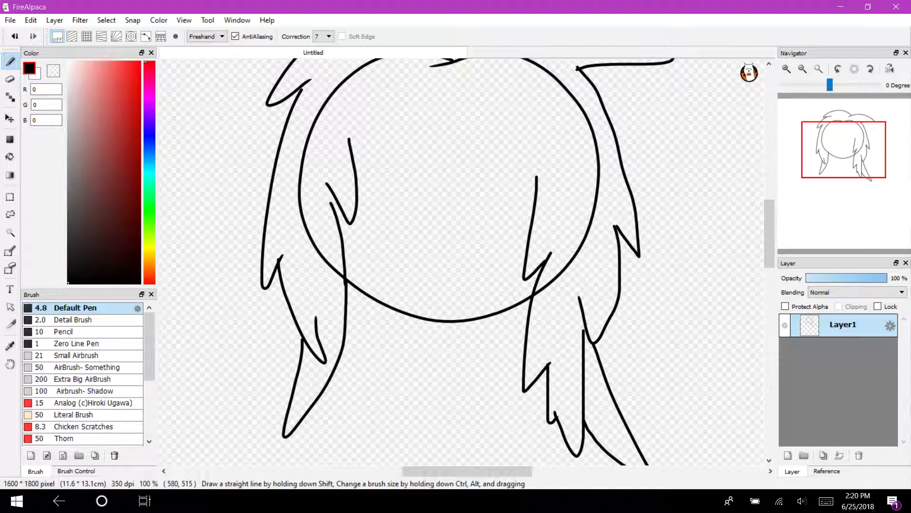
Step: Draw pointed bangs across the forehead and join them to the side strands
scroll(425, 176, "up", 2)
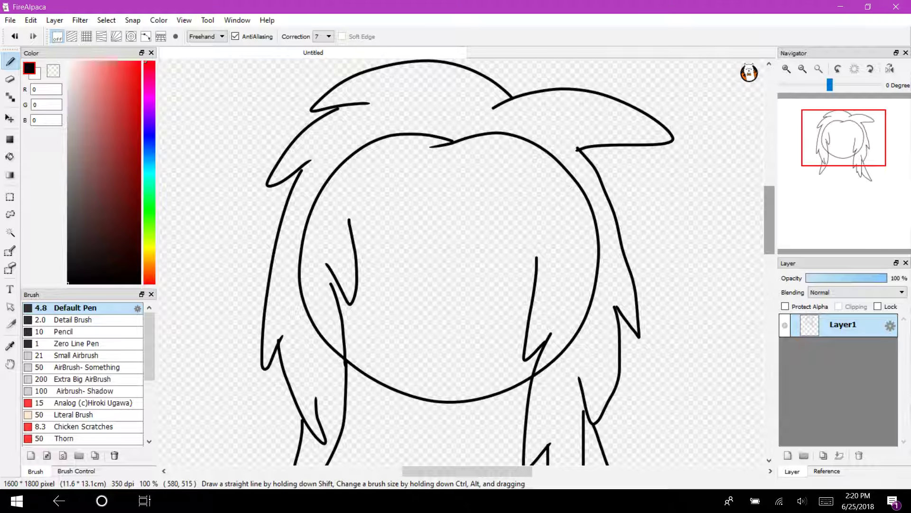
mouse_move(426, 177)
left_mouse_down()
mouse_move(375, 238)
mouse_move(361, 206)
left_mouse_up()
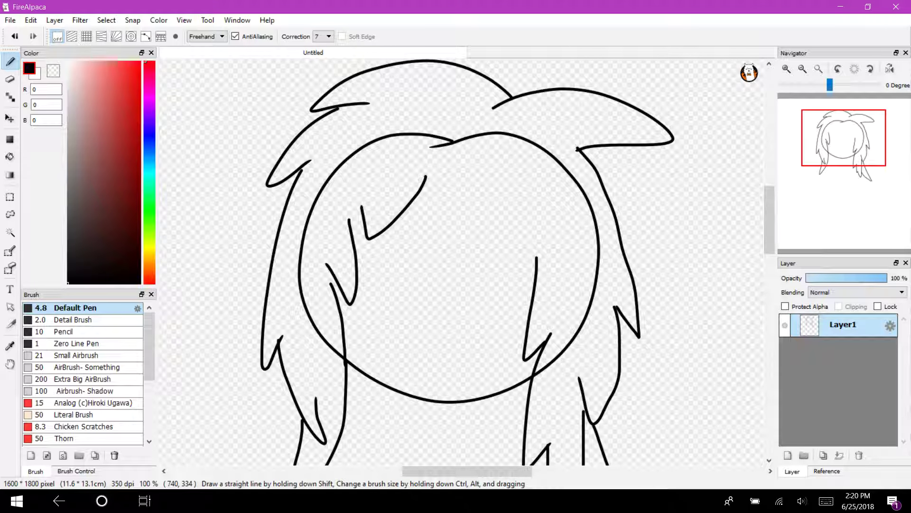
mouse_move(472, 211)
left_mouse_down()
mouse_move(511, 263)
mouse_move(518, 215)
mouse_move(537, 259)
left_mouse_up()
left_click_drag(423, 189, 462, 191)
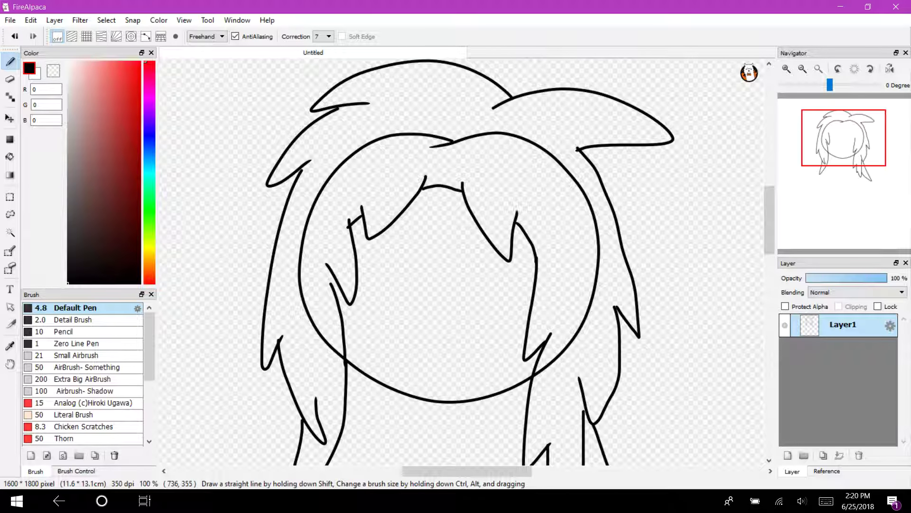
Step: Close the small gap between the inner hair strands on the left side of the face
mouse_move(824, 157)
left_mouse_down()
mouse_move(839, 147)
mouse_move(828, 141)
left_mouse_up()
left_click(787, 69)
left_click(787, 69)
left_click(787, 70)
left_click_drag(409, 237, 409, 267)
Step: Erase the head outline that runs through the hair on the left side of the face
key("e")
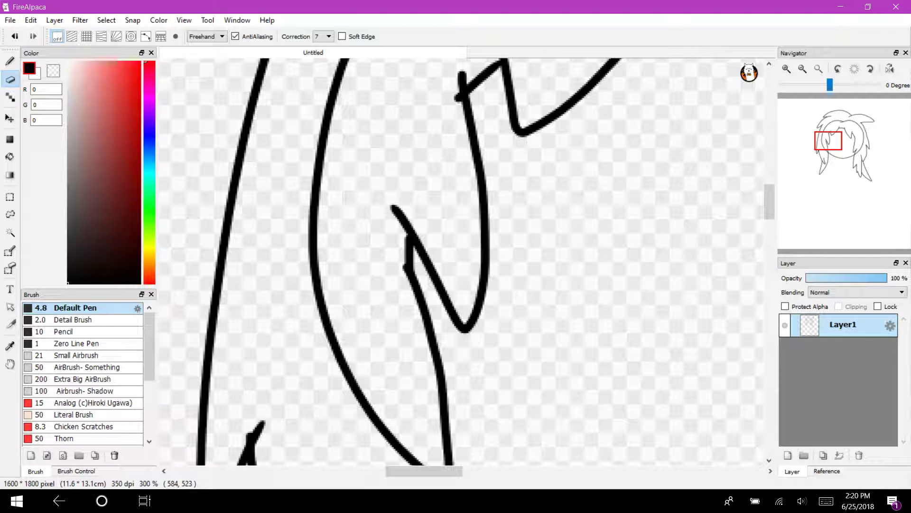
mouse_move(309, 214)
left_mouse_down()
mouse_move(383, 424)
mouse_move(407, 455)
left_mouse_up()
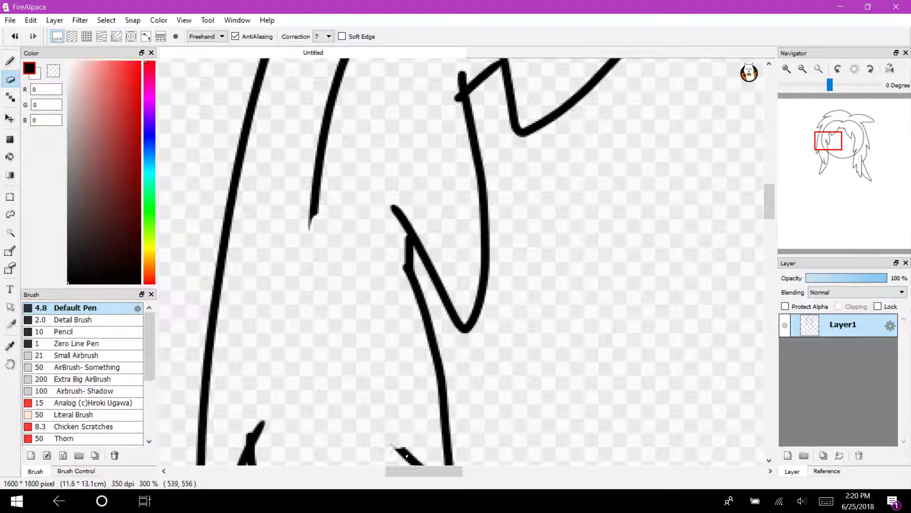
scroll(407, 456, "down", 5)
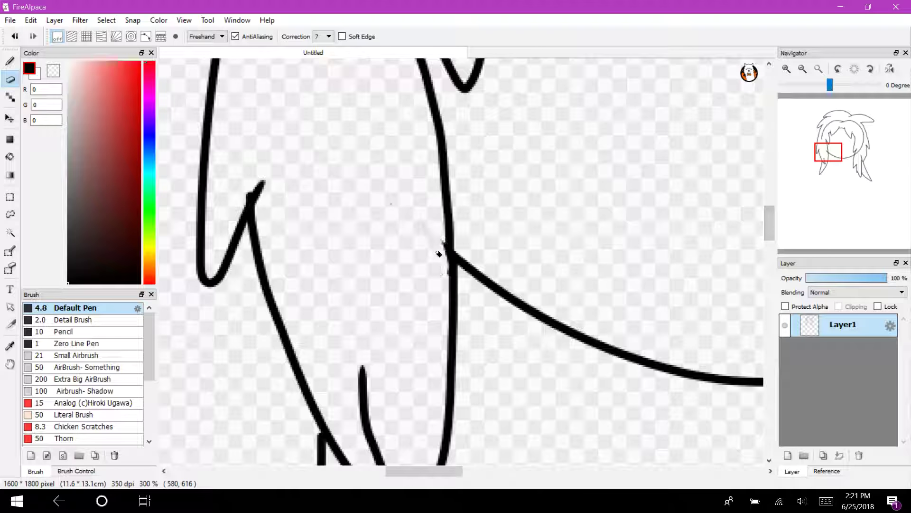
scroll(386, 203, "up", 5)
left_click_drag(340, 136, 320, 256)
left_click_drag(330, 178, 303, 268)
mouse_move(329, 161)
left_mouse_down()
mouse_move(318, 180)
mouse_move(352, 64)
left_mouse_up()
scroll(370, 71, "up", 3)
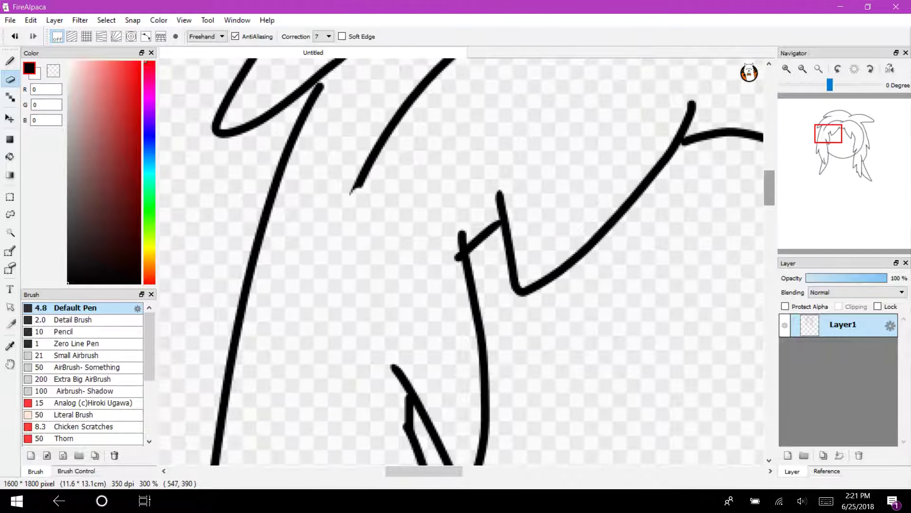
left_click_drag(422, 88, 351, 193)
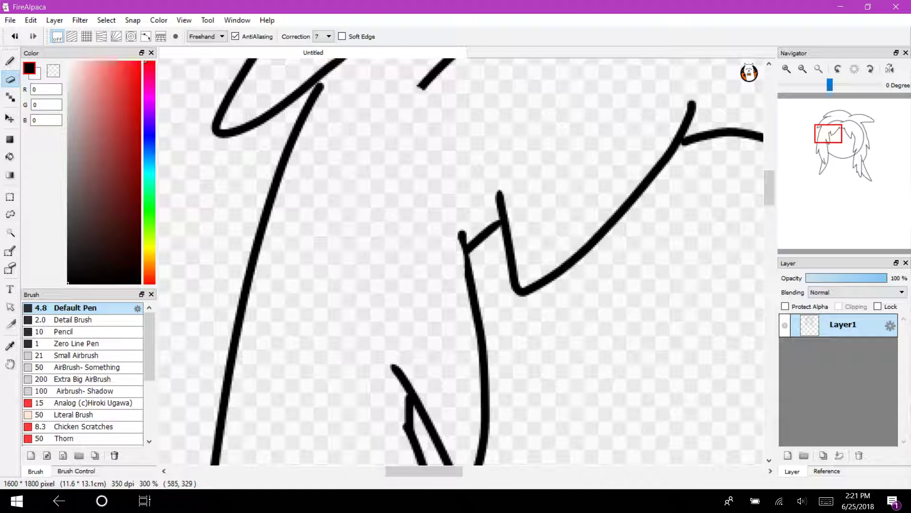
Step: Erase the top of the head outline between the crown of the hair and the bangs
scroll(461, 261, "up", 4)
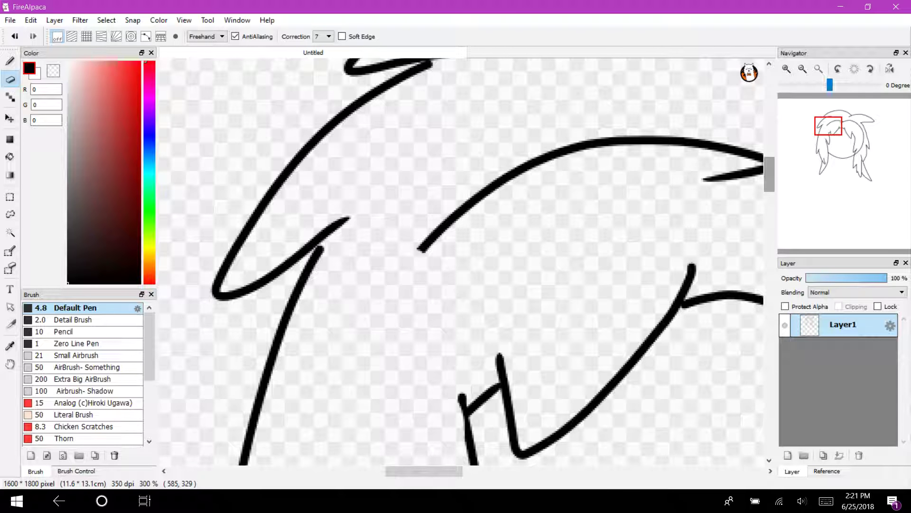
mouse_move(417, 252)
left_mouse_down()
mouse_move(484, 201)
mouse_move(621, 140)
mouse_move(539, 158)
left_mouse_up()
mouse_move(841, 127)
left_mouse_down()
mouse_move(851, 128)
mouse_move(840, 124)
left_mouse_up()
mouse_move(510, 210)
left_mouse_down()
mouse_move(425, 165)
mouse_move(550, 216)
mouse_move(427, 218)
mouse_move(516, 171)
mouse_move(563, 166)
mouse_move(775, 208)
left_mouse_up()
left_click_drag(858, 127, 854, 124)
left_click_drag(158, 173, 425, 173)
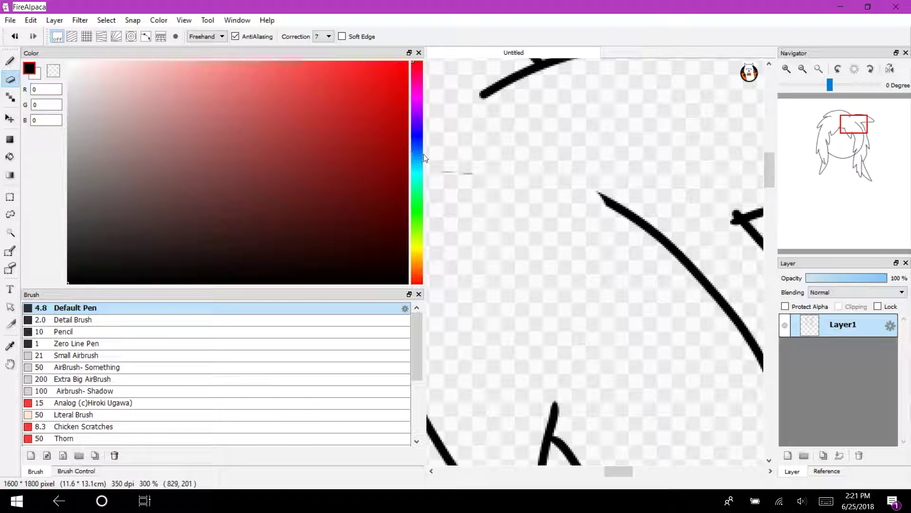
left_click_drag(423, 158, 149, 178)
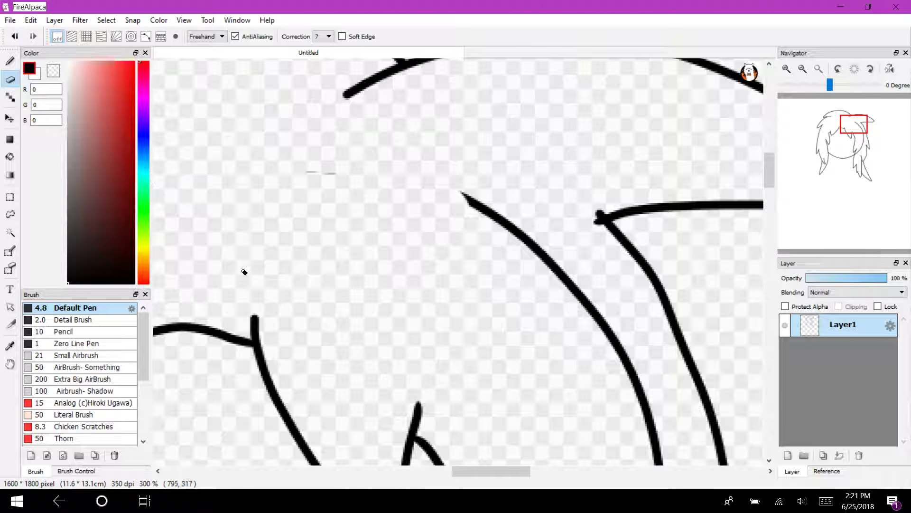
mouse_move(304, 163)
left_mouse_down()
mouse_move(463, 213)
mouse_move(436, 187)
mouse_move(579, 272)
mouse_move(583, 219)
left_mouse_up()
mouse_move(854, 125)
left_mouse_down()
mouse_move(833, 136)
mouse_move(846, 125)
left_mouse_up()
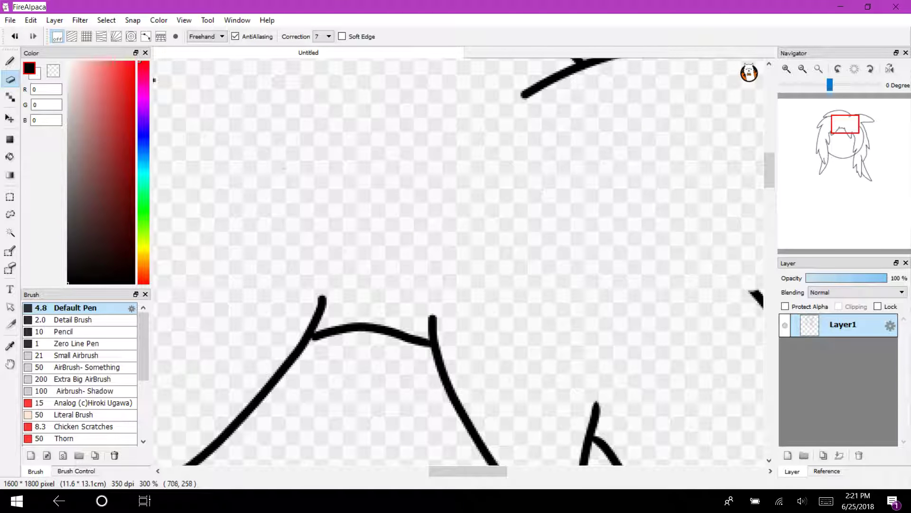
Step: Erase the head outline that runs through the hair on the right side, down to the inner strand at the jaw
left_click_drag(847, 125, 856, 131)
mouse_move(538, 135)
left_mouse_down()
mouse_move(612, 259)
mouse_move(638, 383)
left_mouse_up()
left_click_drag(625, 323, 626, 421)
left_click_drag(769, 185, 769, 214)
mouse_move(625, 101)
left_mouse_down()
mouse_move(564, 288)
mouse_move(586, 230)
mouse_move(547, 308)
mouse_move(453, 411)
mouse_move(445, 405)
left_mouse_up()
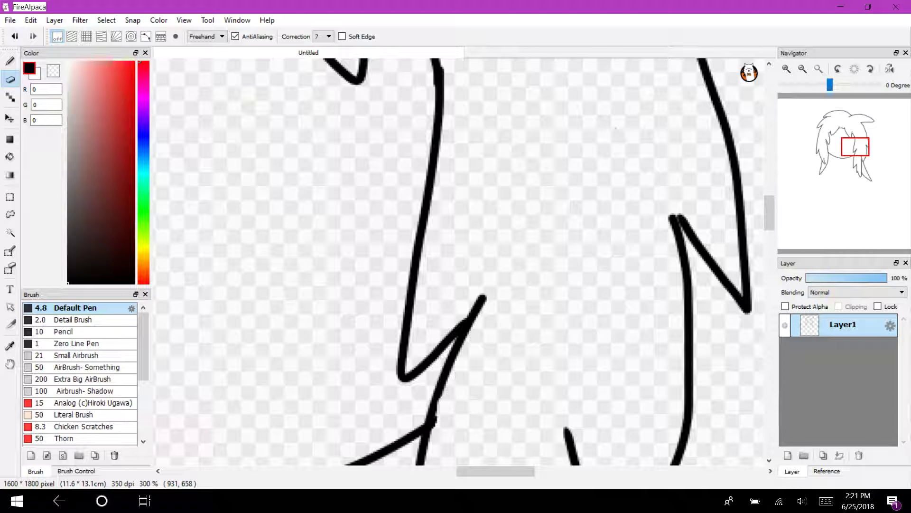
Step: Draw two tall, narrow oval eyes below the bangs with the Default Pen
left_click_drag(855, 147, 839, 139)
left_click(10, 61)
mouse_move(379, 170)
left_mouse_down()
mouse_move(408, 280)
mouse_move(374, 176)
left_mouse_up()
left_click(802, 69)
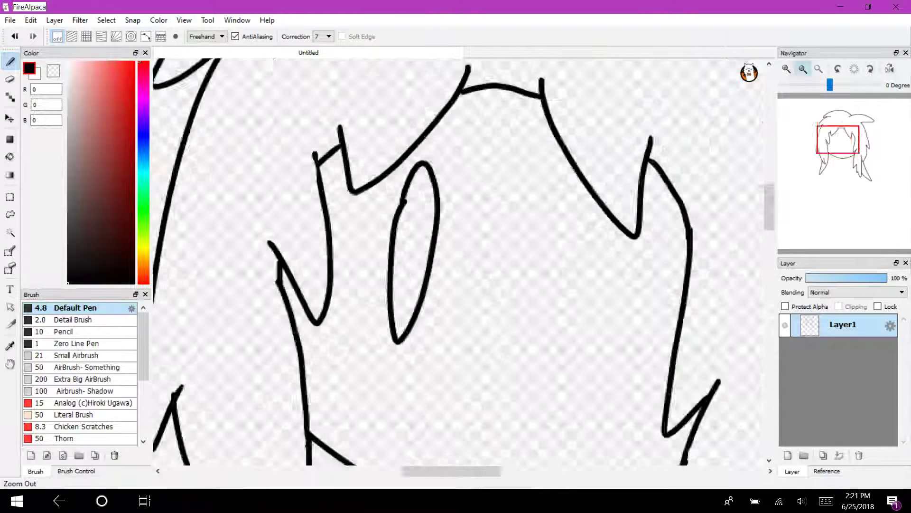
mouse_move(538, 213)
left_mouse_down()
mouse_move(546, 270)
mouse_move(553, 205)
mouse_move(507, 316)
mouse_move(537, 189)
mouse_move(524, 211)
left_mouse_up()
key("ctrl+z")
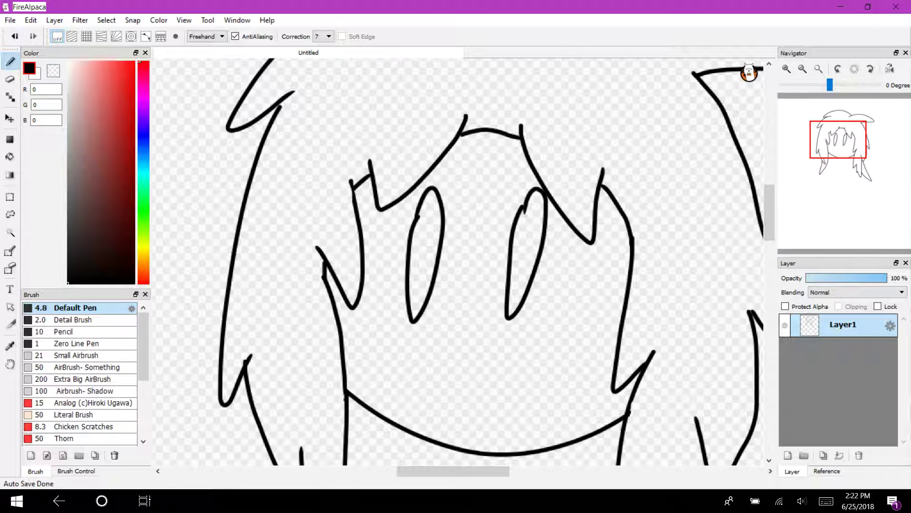
Step: Draw a small curved nose between the eyes and an open, smiling mouth beneath it
key("ctrl+plus")
mouse_move(463, 320)
left_mouse_down()
mouse_move(431, 365)
mouse_move(451, 372)
left_mouse_up()
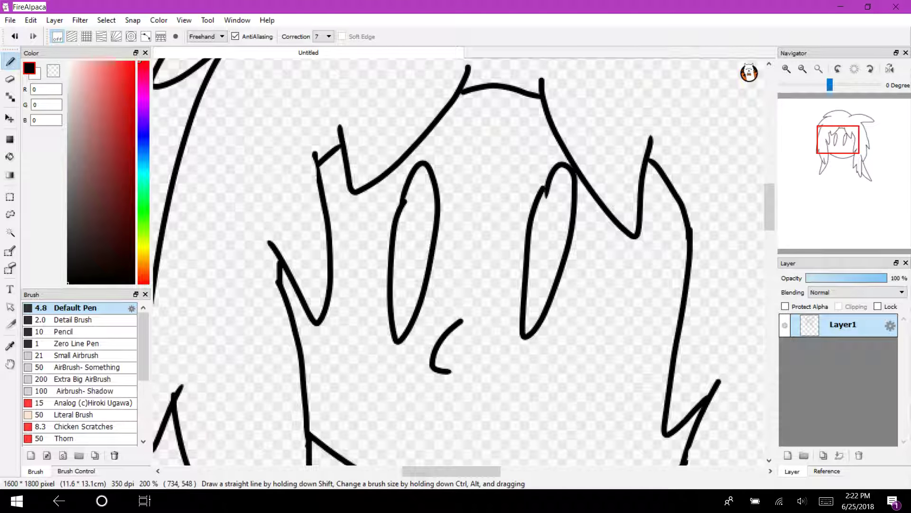
scroll(460, 261, "down", 5)
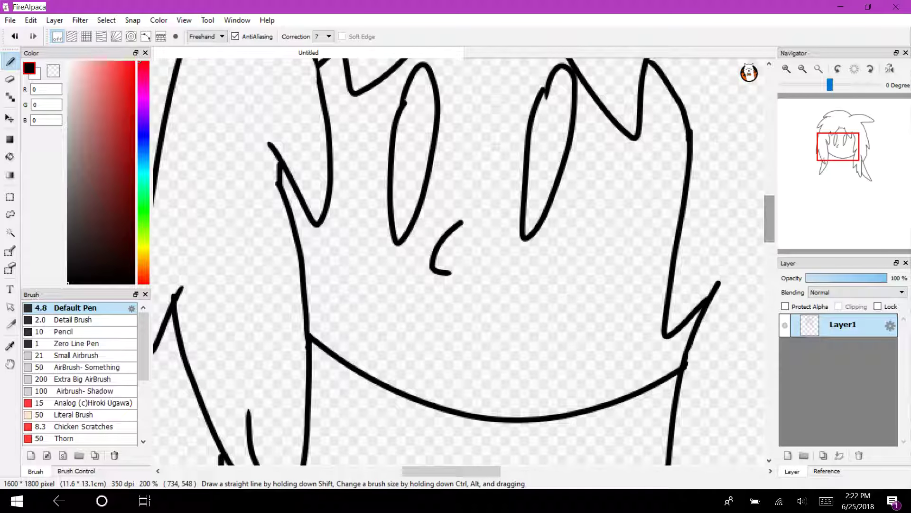
mouse_move(462, 311)
left_mouse_down()
mouse_move(514, 253)
mouse_move(546, 357)
mouse_move(473, 304)
left_mouse_up()
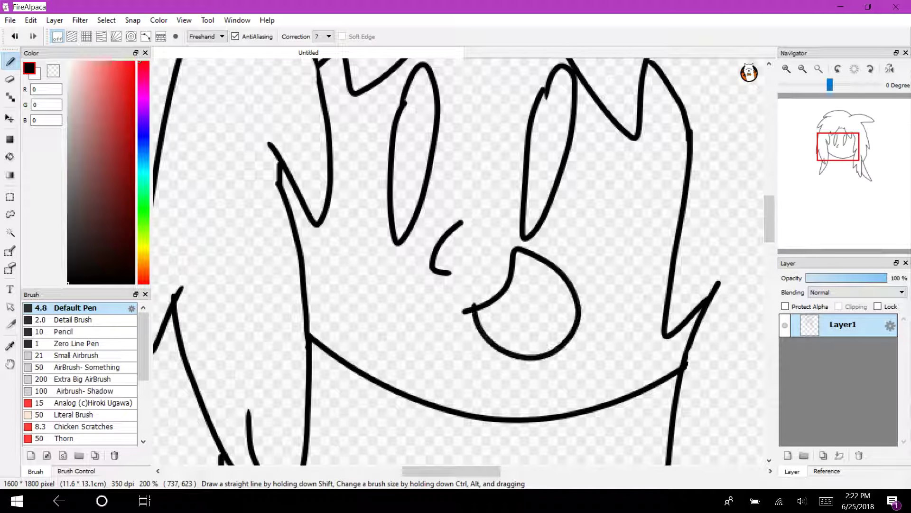
key("ctrl+z")
mouse_move(439, 329)
left_mouse_down()
mouse_move(534, 280)
mouse_move(462, 341)
mouse_move(453, 326)
left_mouse_up()
Step: Draw two short curved neck lines extending down from the chin
mouse_move(839, 149)
left_mouse_down()
mouse_move(852, 171)
mouse_move(836, 137)
mouse_move(840, 161)
mouse_move(845, 155)
left_mouse_up()
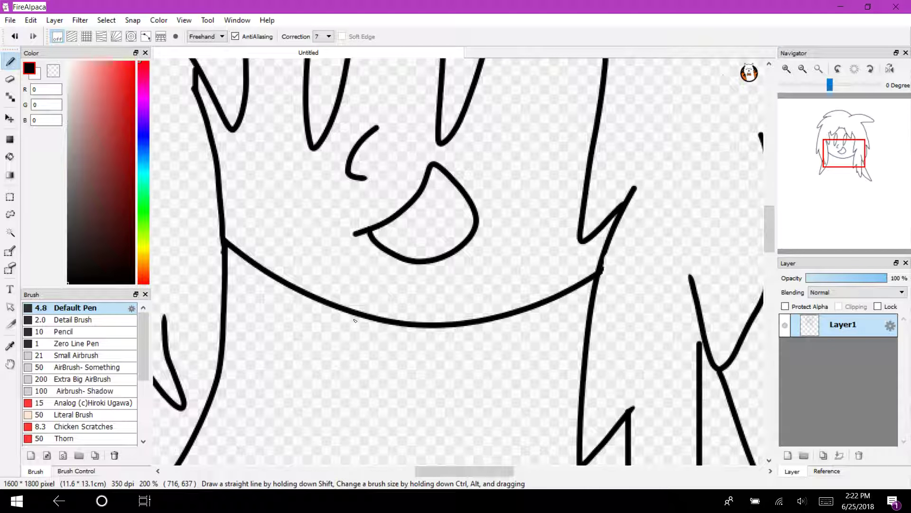
mouse_move(365, 316)
left_mouse_down()
mouse_move(375, 344)
mouse_move(363, 368)
left_mouse_up()
mouse_move(491, 320)
left_mouse_down()
mouse_move(457, 362)
mouse_move(462, 379)
left_mouse_up()
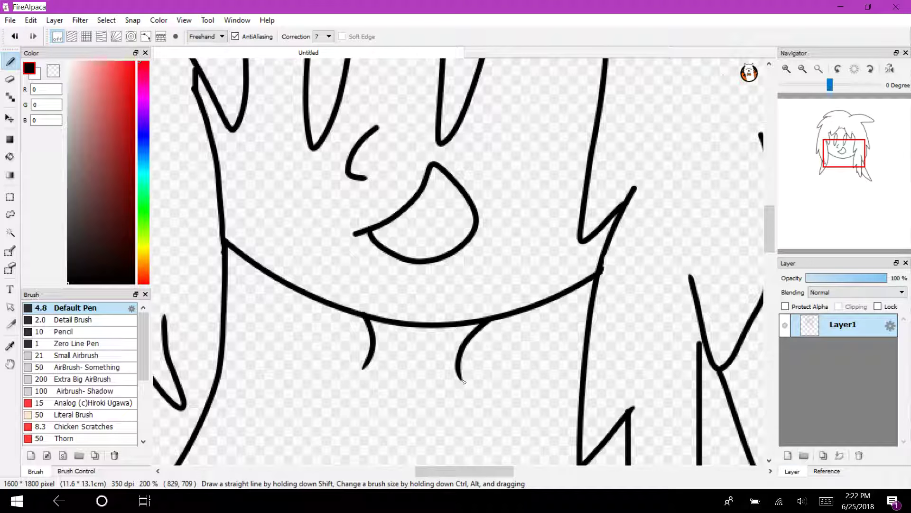
Step: Add a new layer beneath the line-art layer
left_click(788, 455)
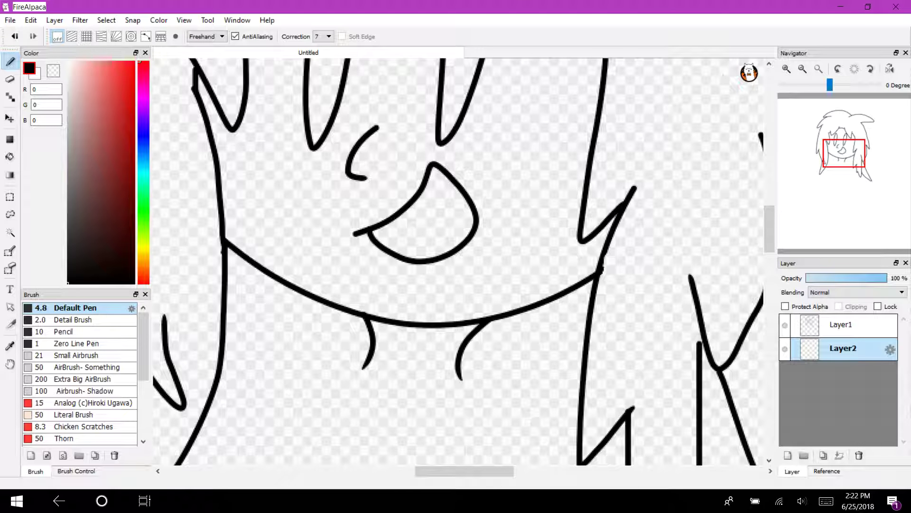
mouse_move(844, 153)
left_mouse_down()
mouse_move(842, 137)
mouse_move(846, 165)
mouse_move(846, 143)
mouse_move(840, 161)
left_mouse_up()
left_click(802, 69)
left_click(802, 69)
Step: Switch to the browser, skip the ad on the YouTube music video, and return to FireAlpaca
left_click(145, 501)
left_click(506, 116)
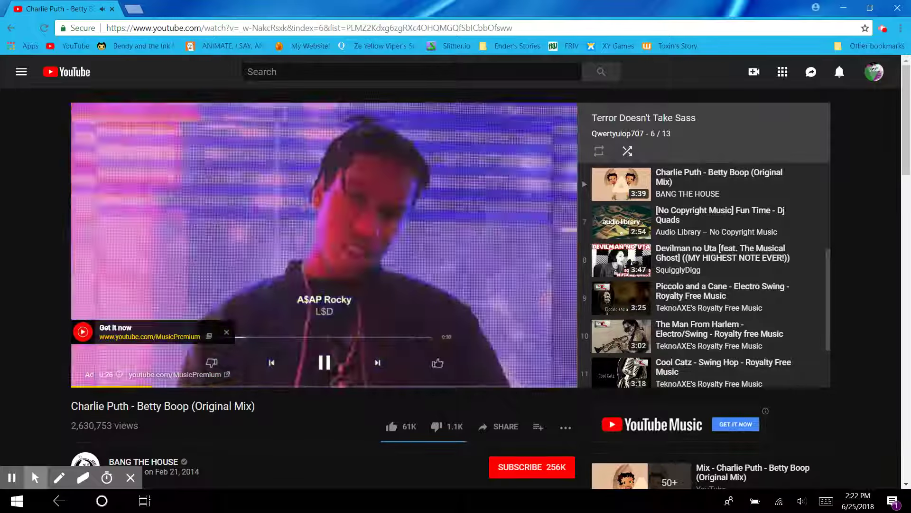
left_click(548, 332)
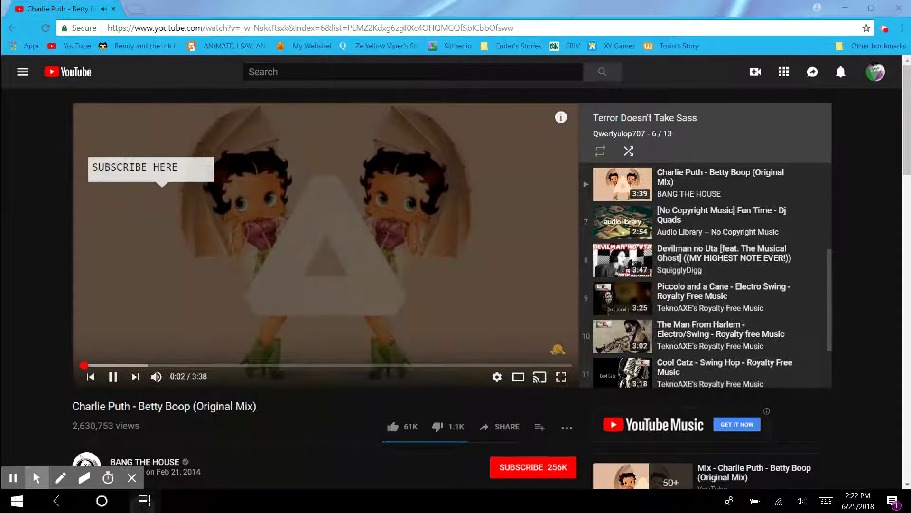
key("alt+Tab")
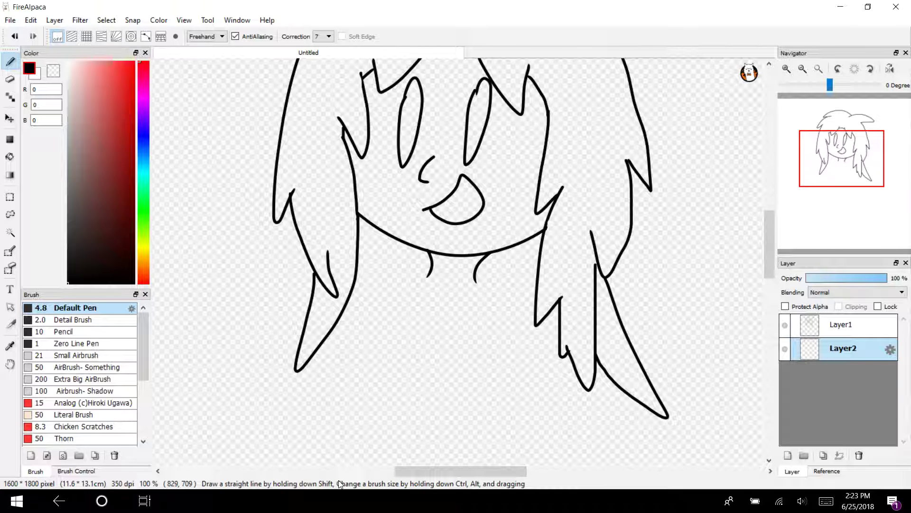
Step: Draw a wide, flared sleeve on Layer2, extending from the neck past the longer hair lock on the right, with a curved lower edge
left_click(787, 69)
left_click_drag(505, 304, 381, 279)
left_click(15, 36)
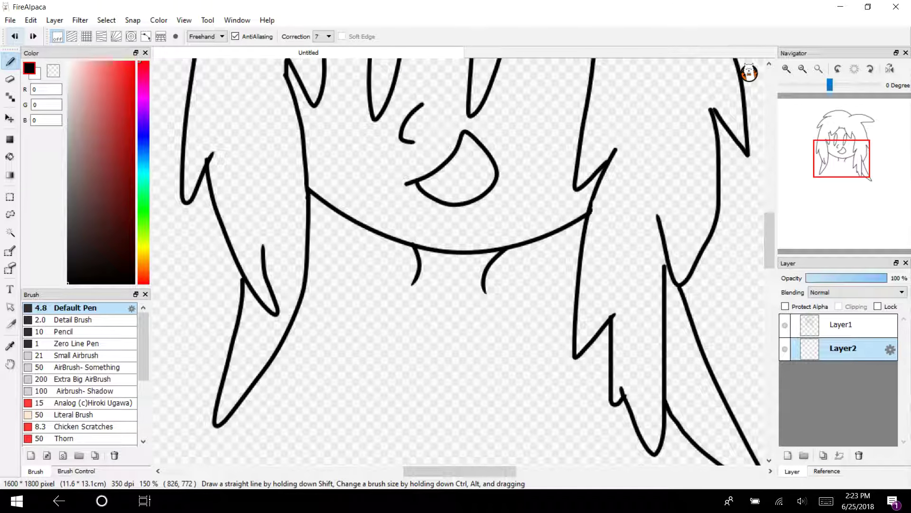
left_click_drag(850, 156, 857, 158)
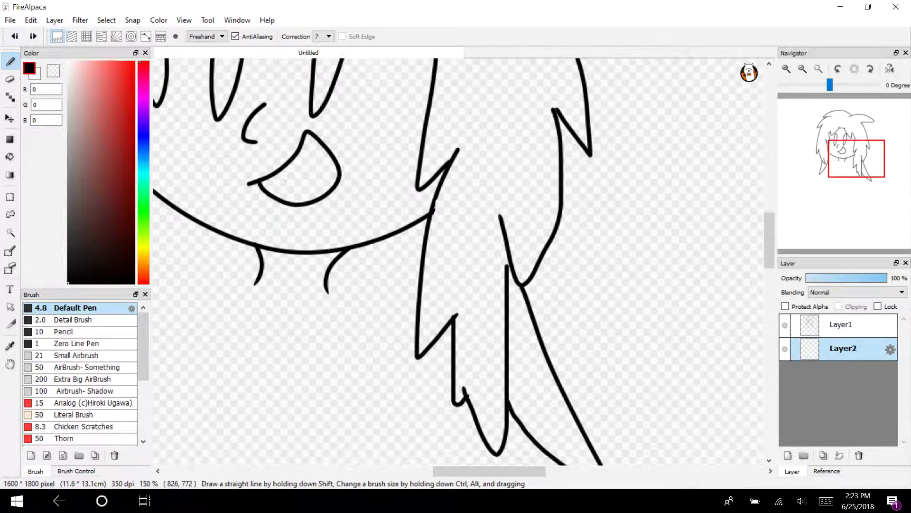
mouse_move(327, 297)
left_mouse_down()
mouse_move(672, 187)
mouse_move(707, 365)
mouse_move(695, 400)
mouse_move(522, 468)
left_mouse_up()
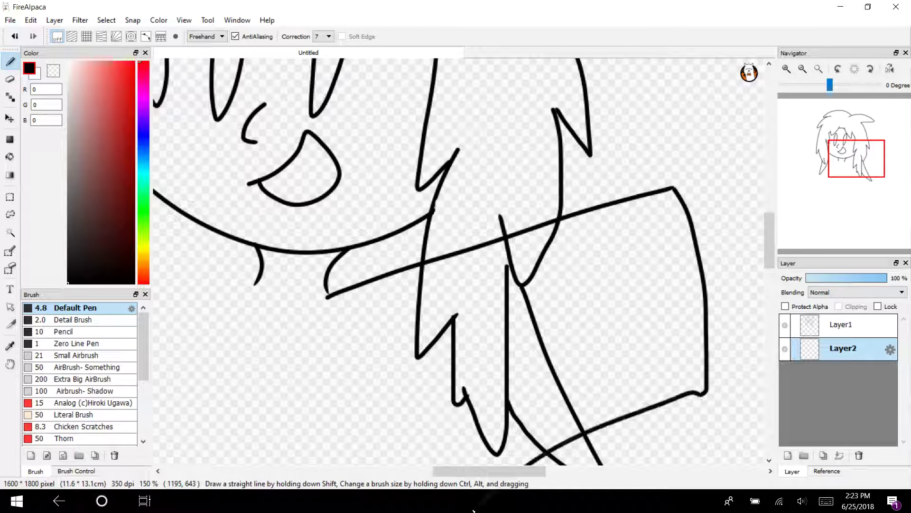
left_click_drag(857, 165, 857, 174)
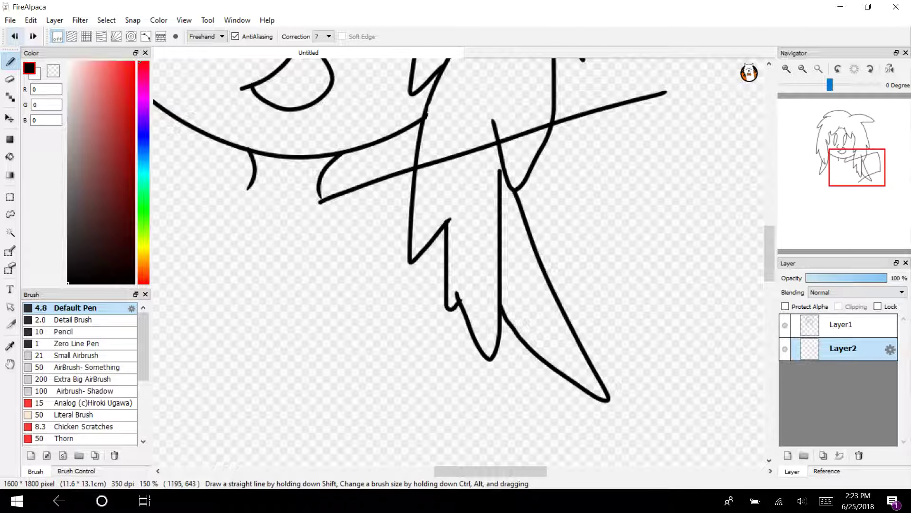
mouse_move(664, 93)
left_mouse_down()
mouse_move(700, 185)
mouse_move(698, 289)
mouse_move(639, 279)
mouse_move(479, 284)
mouse_move(374, 340)
left_mouse_up()
Step: Draw the matching flared sleeve from the neck out to the left of the character, with an arched lower edge
left_click_drag(852, 168, 822, 163)
mouse_move(557, 244)
left_mouse_down()
mouse_move(311, 164)
mouse_move(278, 292)
left_mouse_up()
mouse_move(277, 329)
left_mouse_down()
mouse_move(283, 365)
mouse_move(311, 351)
mouse_move(441, 339)
mouse_move(507, 379)
left_mouse_up()
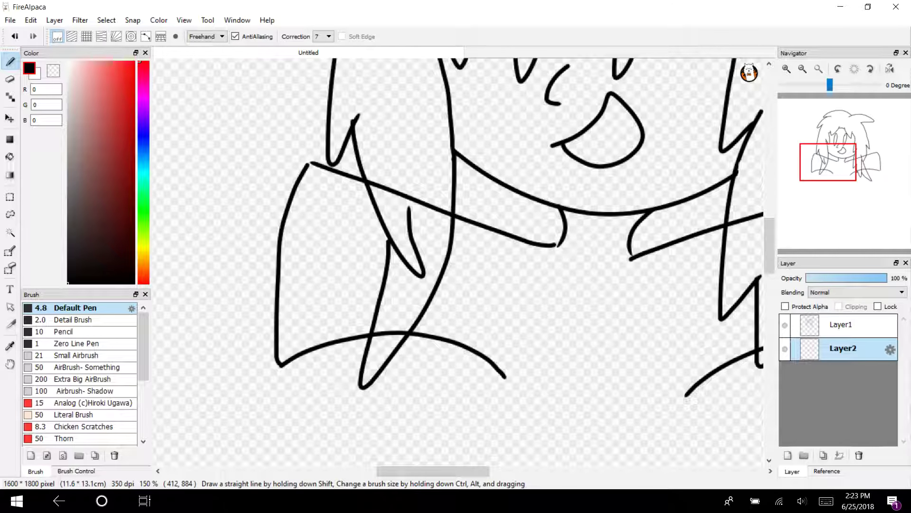
Step: Draw the dress body below the sleeves, with sides flaring outward to a gently curved hem
mouse_move(834, 188)
left_mouse_down()
mouse_move(830, 155)
mouse_move(838, 150)
mouse_move(838, 181)
left_mouse_up()
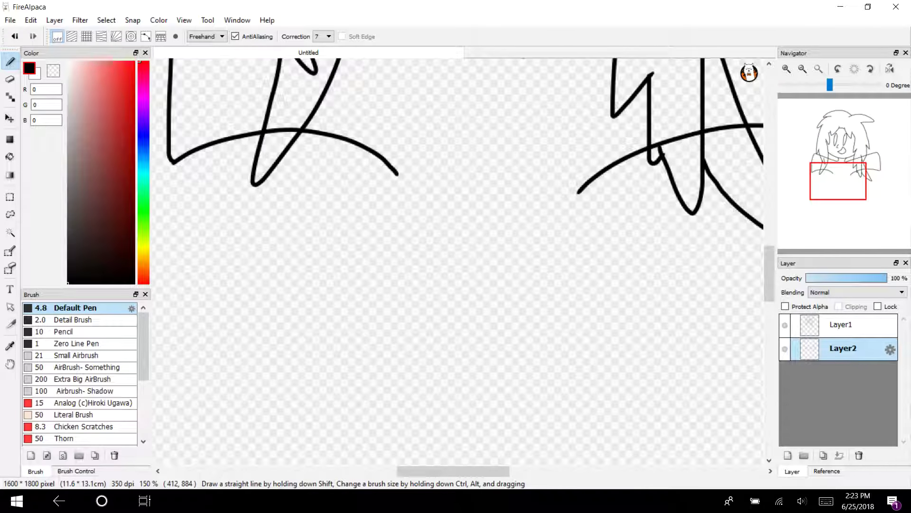
mouse_move(379, 157)
left_mouse_down()
mouse_move(336, 357)
mouse_move(383, 420)
mouse_move(647, 401)
mouse_move(608, 164)
left_mouse_up()
Step: Draw two tapering legs beneath the dress hem, with their inner lines meeting above the ankles
left_click_drag(838, 180, 837, 205)
left_click_drag(383, 189, 472, 419)
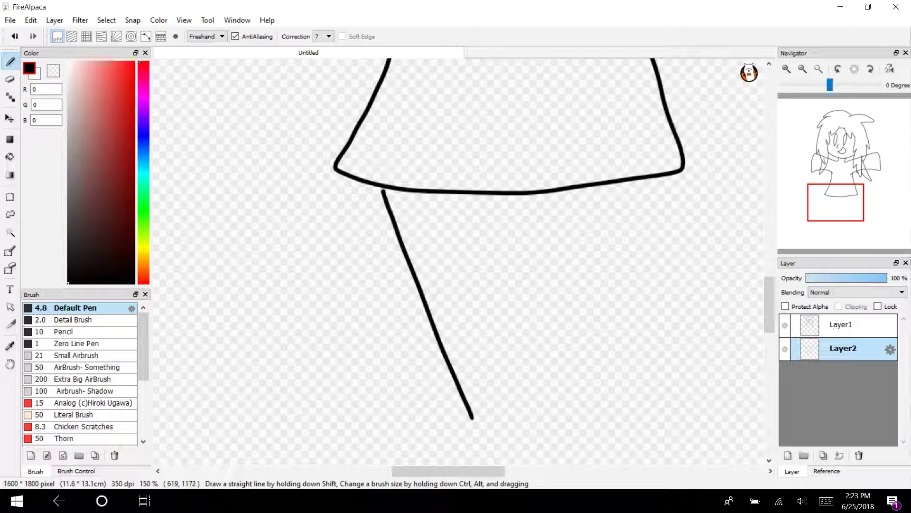
left_click_drag(494, 194, 547, 385)
left_click_drag(661, 171, 611, 387)
left_click_drag(571, 189, 533, 340)
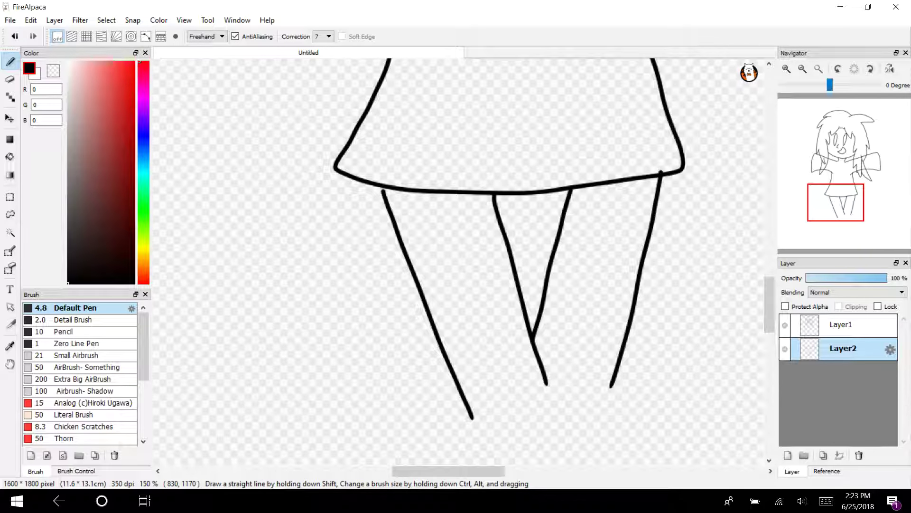
Step: Draw two pointed shoes at the ends of the legs, with the toes facing outward in opposite directions
mouse_move(836, 202)
left_mouse_down()
mouse_move(809, 159)
mouse_move(832, 97)
mouse_move(841, 219)
left_mouse_up()
mouse_move(429, 285)
left_mouse_down()
mouse_move(338, 322)
mouse_move(356, 334)
mouse_move(477, 319)
mouse_move(506, 261)
mouse_move(470, 256)
mouse_move(429, 288)
left_mouse_up()
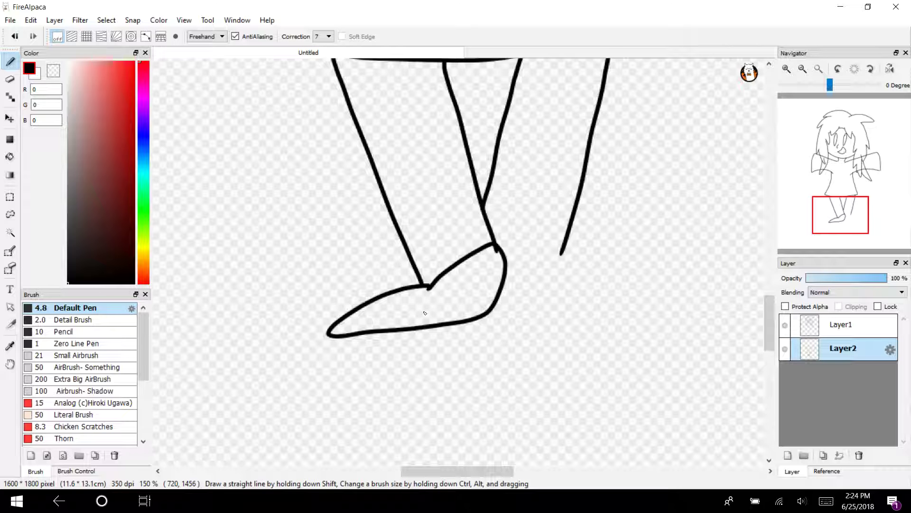
mouse_move(562, 247)
left_mouse_down()
mouse_move(552, 270)
mouse_move(559, 268)
mouse_move(560, 325)
mouse_move(492, 309)
left_mouse_up()
left_click_drag(513, 273, 505, 274)
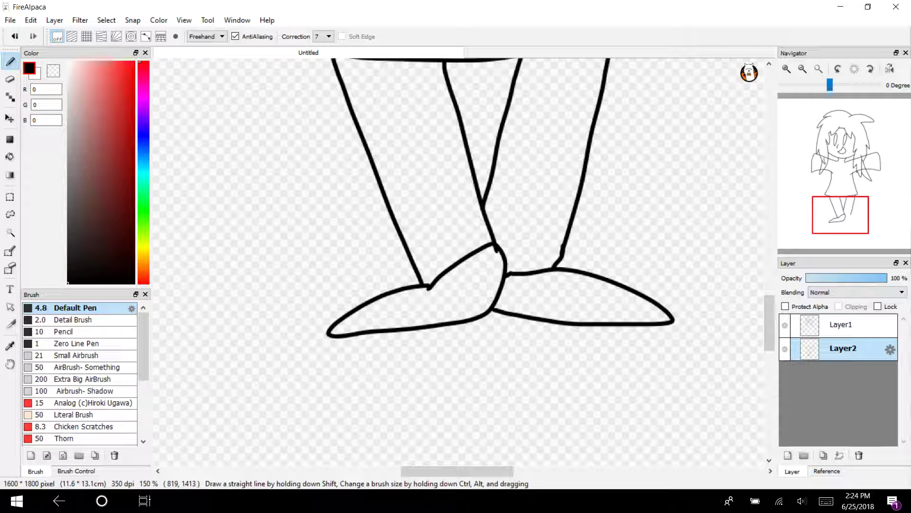
Step: Draw a round fist with a curled thumb at the upper corner of the left sleeve
left_click_drag(850, 216, 850, 175)
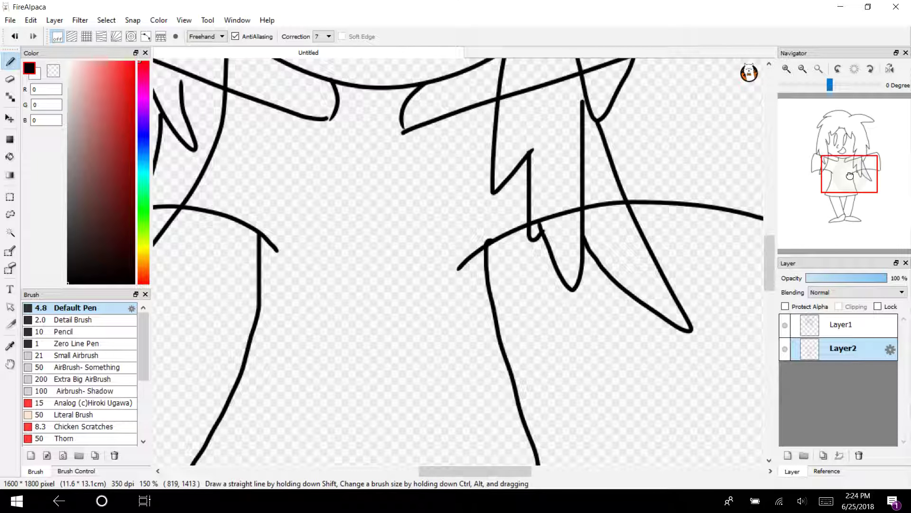
left_click_drag(850, 176, 828, 164)
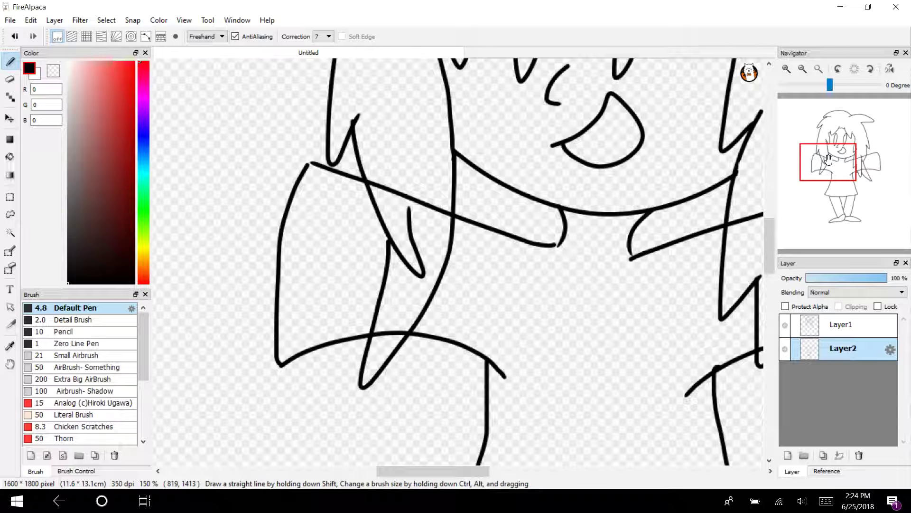
left_click_drag(829, 159, 808, 152)
left_click(786, 69)
left_click(786, 69)
mouse_move(600, 284)
left_mouse_down()
mouse_move(479, 332)
mouse_move(556, 323)
left_mouse_up()
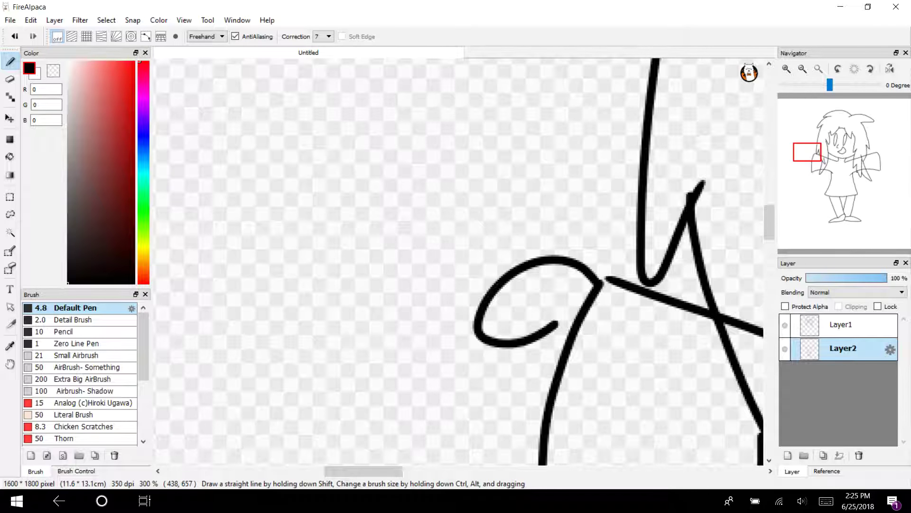
mouse_move(558, 255)
left_mouse_down()
mouse_move(406, 285)
mouse_move(541, 358)
mouse_move(546, 338)
mouse_move(559, 364)
left_mouse_up()
Step: Draw a matching round fist with a curled thumb at the upper corner of the right sleeve
mouse_move(869, 152)
left_mouse_down()
mouse_move(893, 152)
mouse_move(875, 150)
left_mouse_up()
mouse_move(490, 296)
left_mouse_down()
mouse_move(595, 263)
mouse_move(548, 330)
left_mouse_up()
mouse_move(550, 249)
left_mouse_down()
mouse_move(701, 313)
mouse_move(570, 402)
mouse_move(560, 358)
mouse_move(556, 404)
left_mouse_up()
Step: Draw jagged hair tips on Layer1 below both sleeves, one set on each side of the waist
mouse_move(875, 150)
left_mouse_down()
mouse_move(813, 158)
mouse_move(840, 152)
mouse_move(832, 162)
mouse_move(837, 139)
mouse_move(814, 151)
left_mouse_up()
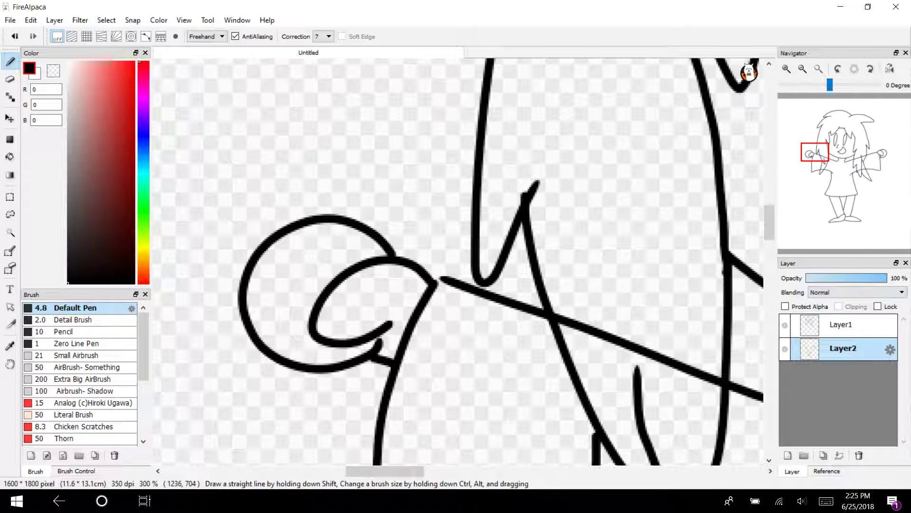
left_click(802, 69)
left_click(802, 69)
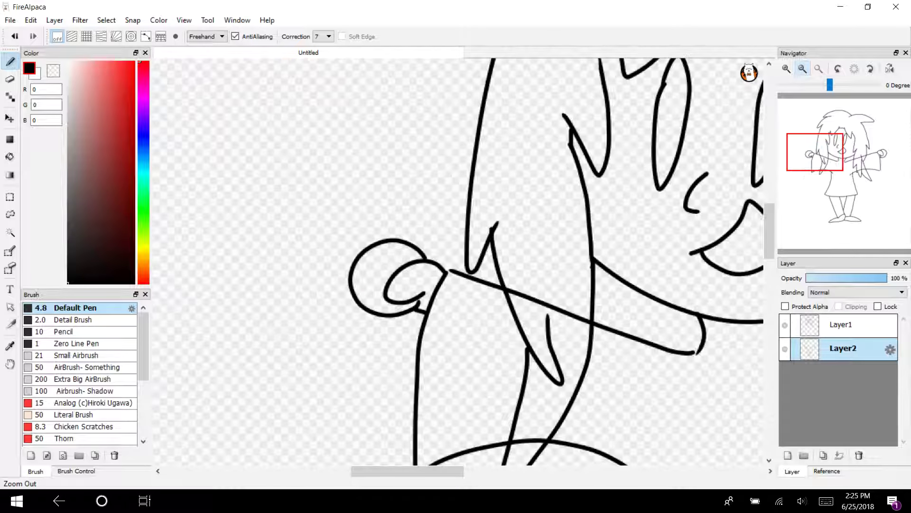
left_click_drag(828, 161, 846, 175)
left_click(840, 324)
mouse_move(654, 277)
left_mouse_down()
mouse_move(654, 329)
mouse_move(609, 324)
mouse_move(580, 295)
mouse_move(561, 296)
mouse_move(549, 332)
mouse_move(649, 289)
left_mouse_up()
key("ctrl+z")
left_click_drag(275, 218, 310, 305)
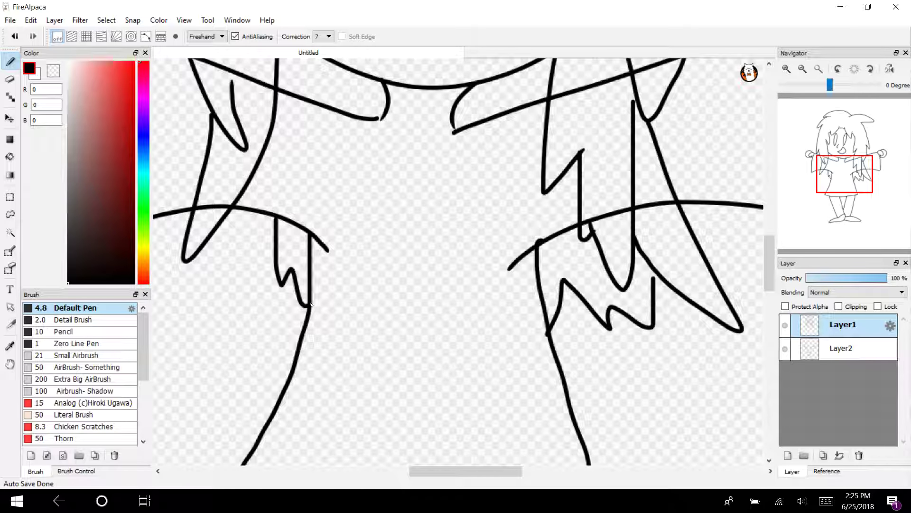
Step: Erase the Layer2 sleeve lines that cross the left hair lock
left_click_drag(845, 174, 817, 155)
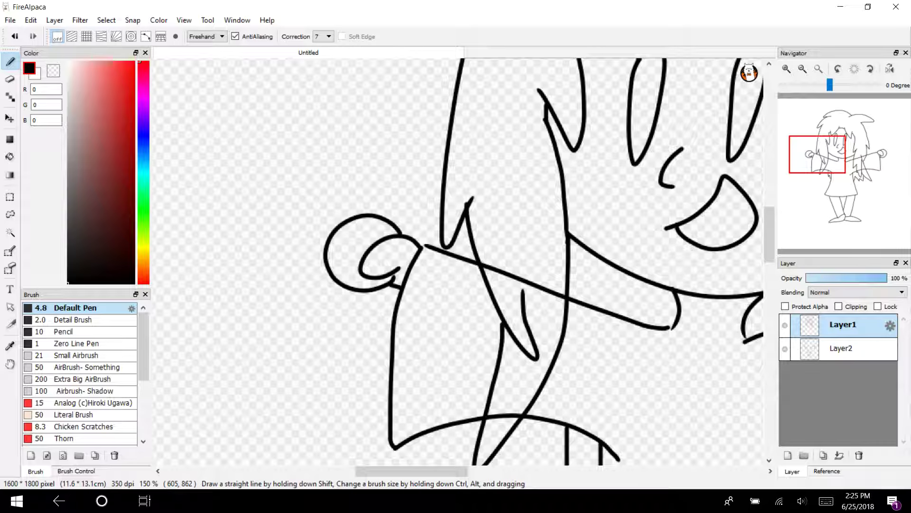
left_click(845, 349)
left_click(845, 325)
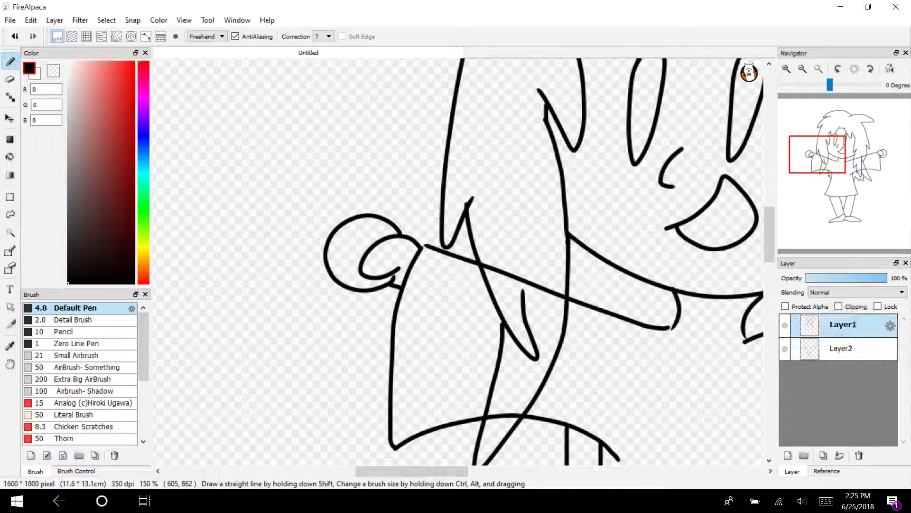
left_click(10, 79)
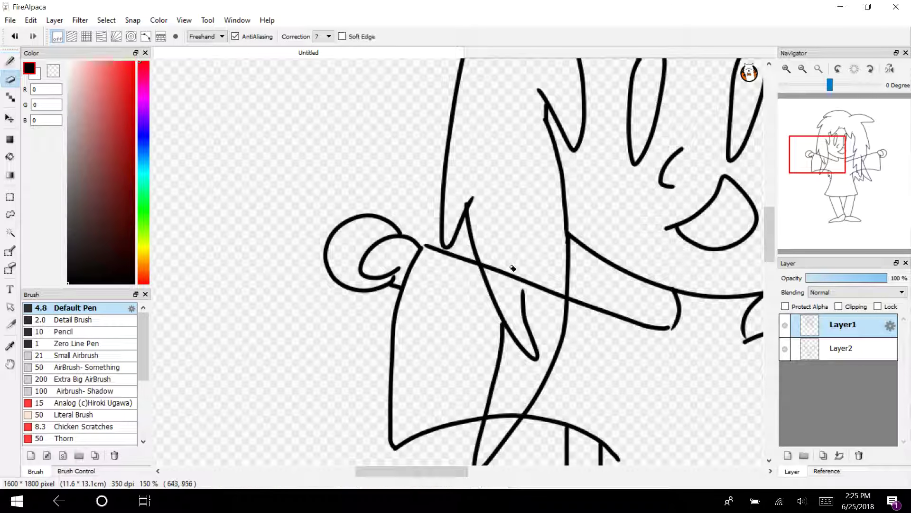
left_click(844, 349)
mouse_move(506, 274)
left_mouse_down()
mouse_move(495, 252)
mouse_move(485, 258)
mouse_move(484, 268)
mouse_move(506, 273)
mouse_move(501, 250)
mouse_move(544, 297)
mouse_move(500, 267)
left_mouse_up()
mouse_move(544, 291)
left_mouse_down()
mouse_move(562, 320)
mouse_move(562, 301)
left_mouse_up()
left_click_drag(506, 415, 517, 417)
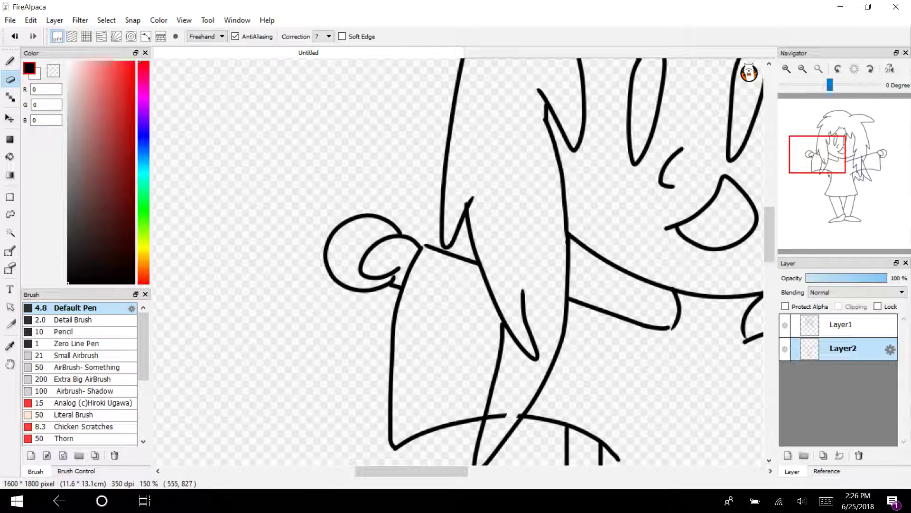
left_click_drag(521, 412, 490, 414)
Step: Erase the Layer2 sleeve lines that cross the hair locks on the right
left_click_drag(847, 166, 861, 163)
left_click_drag(415, 194, 373, 211)
mouse_move(408, 196)
left_mouse_down()
mouse_move(498, 167)
mouse_move(470, 178)
left_mouse_up()
left_click_drag(392, 156, 369, 239)
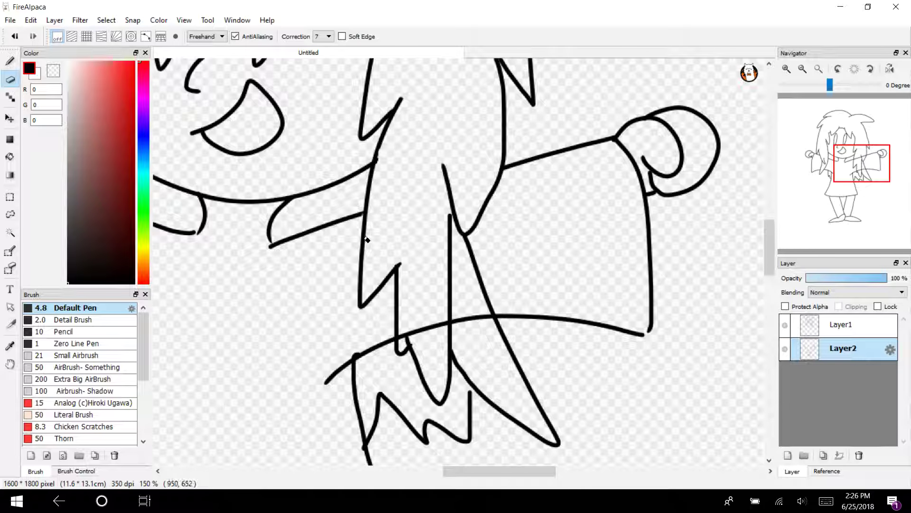
mouse_move(411, 321)
left_mouse_down()
mouse_move(431, 340)
mouse_move(407, 368)
mouse_move(405, 330)
mouse_move(469, 329)
mouse_move(470, 308)
mouse_move(498, 348)
mouse_move(493, 315)
left_mouse_up()
left_click_drag(799, 202, 877, 170)
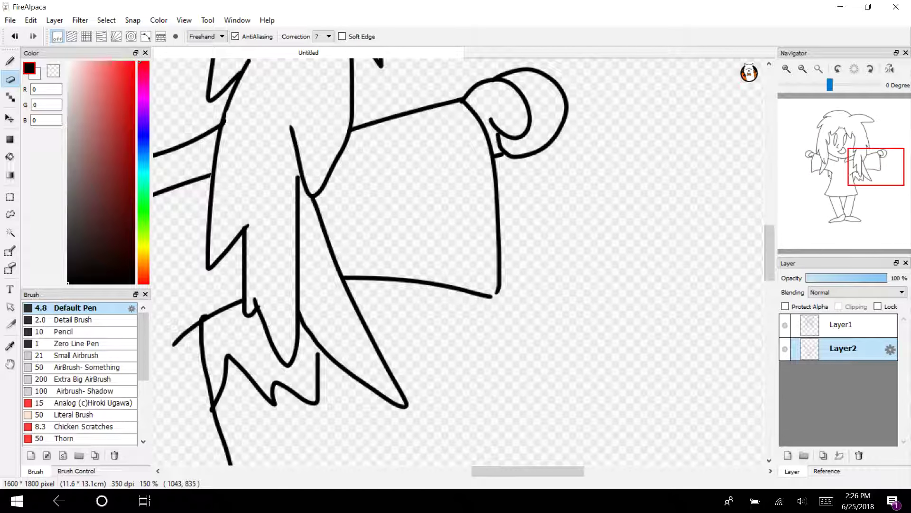
Step: Merge Layer1 down into Layer2 and add a new layer above it
left_click(843, 325)
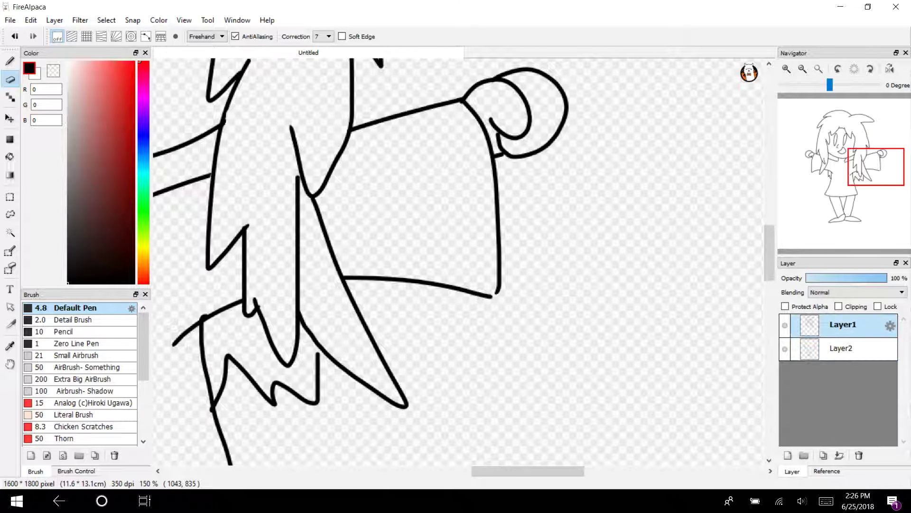
left_click(839, 456)
mouse_move(848, 156)
left_mouse_down()
mouse_move(825, 144)
mouse_move(832, 149)
left_mouse_up()
left_click(788, 455)
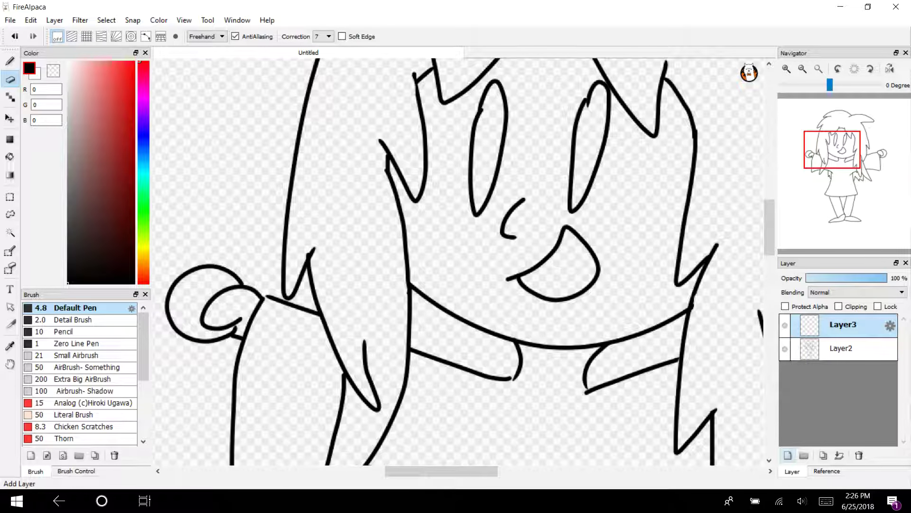
Step: Draw a jump-rope handle on the new layer, with its ends protruding above and below the left fist
left_click_drag(830, 157, 811, 155)
left_click(10, 62)
left_click(786, 69)
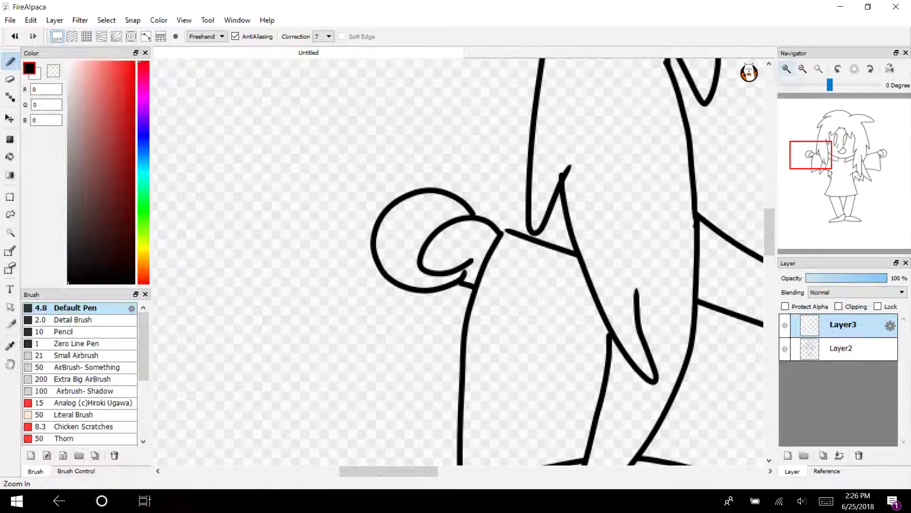
mouse_move(470, 205)
left_mouse_down()
mouse_move(471, 170)
mouse_move(424, 162)
mouse_move(417, 187)
left_mouse_up()
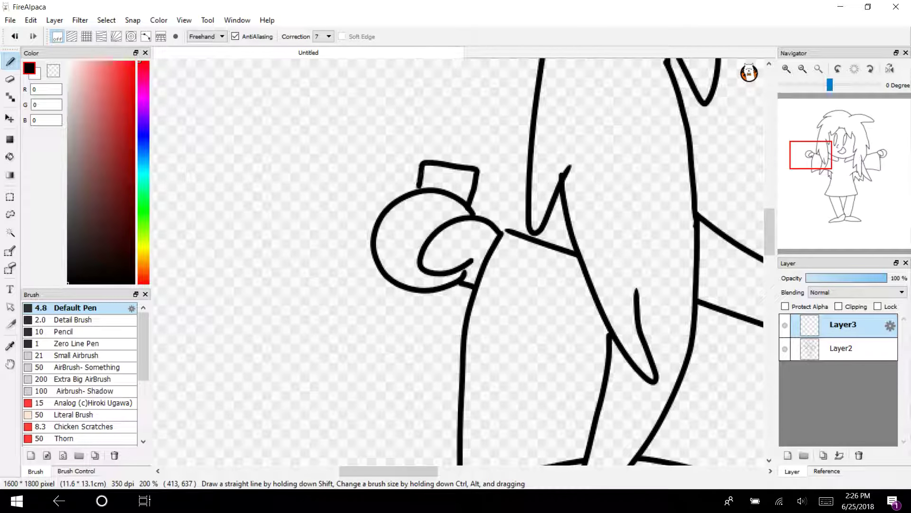
mouse_move(405, 290)
left_mouse_down()
mouse_move(435, 317)
mouse_move(459, 286)
left_mouse_up()
Step: Draw the second jump-rope handle protruding above and below the right fist
left_click_drag(821, 157, 887, 150)
mouse_move(409, 222)
left_mouse_down()
mouse_move(407, 209)
mouse_move(344, 217)
mouse_move(354, 241)
left_mouse_up()
mouse_move(446, 323)
left_mouse_down()
mouse_move(425, 360)
mouse_move(396, 359)
mouse_move(387, 340)
left_mouse_up()
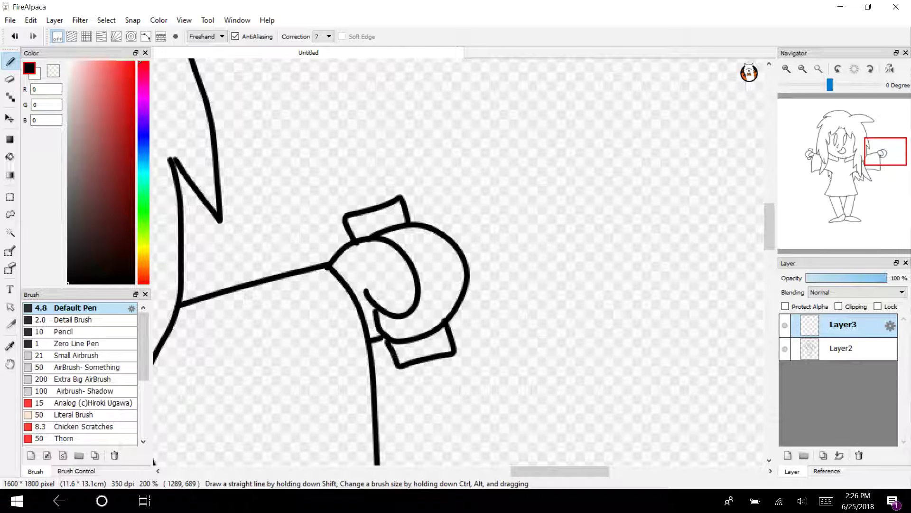
Step: Draw a rope strand from the top of each handle, arching outward and down along both sides of the body
left_click(803, 69)
left_click(802, 69)
left_click_drag(876, 176, 829, 155)
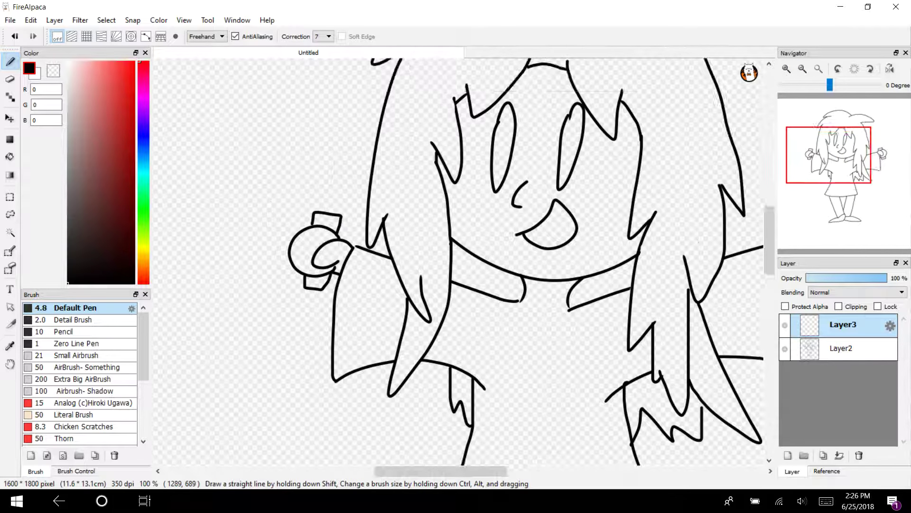
mouse_move(328, 212)
left_mouse_down()
mouse_move(260, 201)
mouse_move(281, 423)
mouse_move(295, 465)
left_mouse_up()
left_click_drag(835, 159, 864, 156)
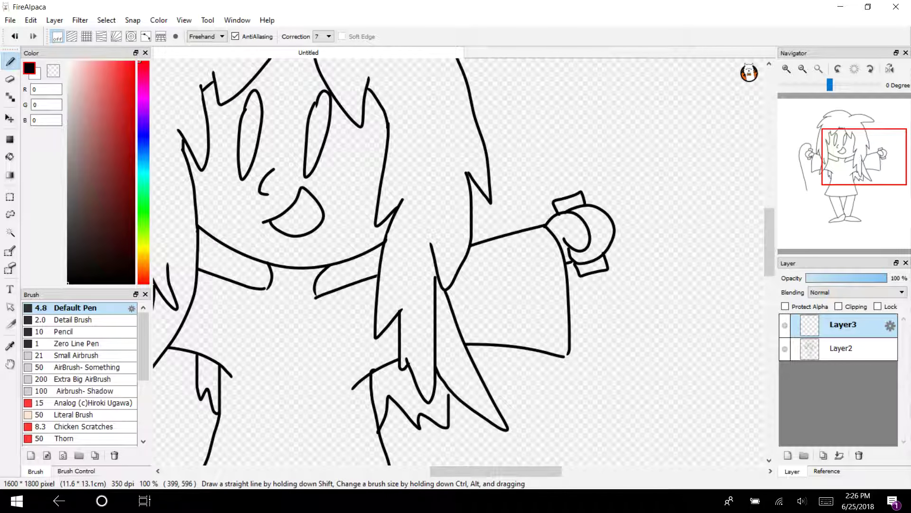
mouse_move(563, 193)
left_mouse_down()
mouse_move(675, 309)
mouse_move(672, 465)
left_mouse_up()
mouse_move(857, 188)
left_mouse_down()
mouse_move(832, 206)
mouse_move(846, 195)
left_mouse_up()
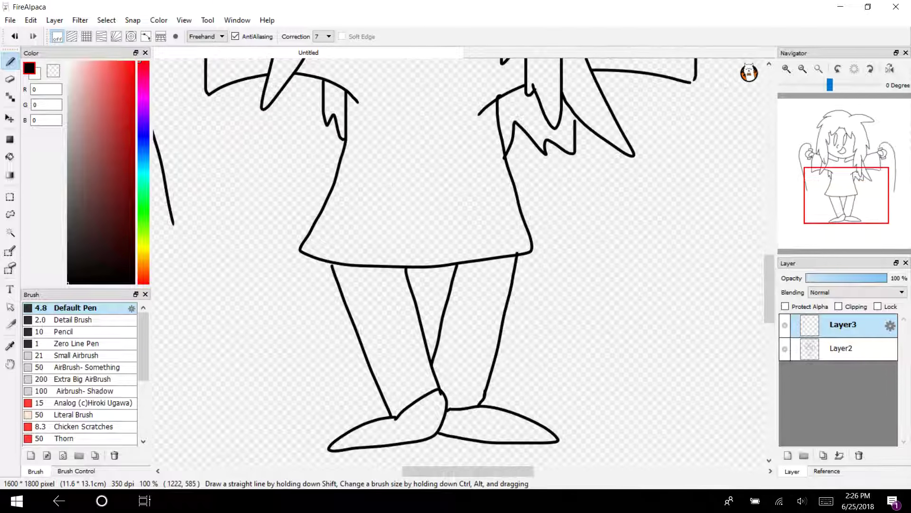
left_click(802, 69)
mouse_move(270, 230)
left_mouse_down()
mouse_move(329, 337)
mouse_move(391, 368)
mouse_move(462, 373)
mouse_move(540, 365)
mouse_move(603, 334)
mouse_move(660, 284)
mouse_move(683, 240)
left_mouse_up()
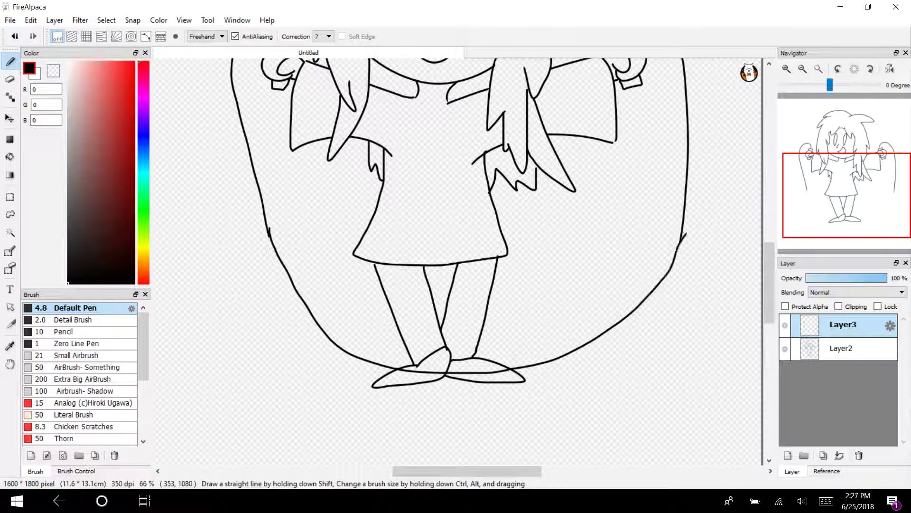
mouse_move(853, 193)
left_mouse_down()
mouse_move(797, 178)
mouse_move(848, 146)
mouse_move(854, 183)
left_mouse_up()
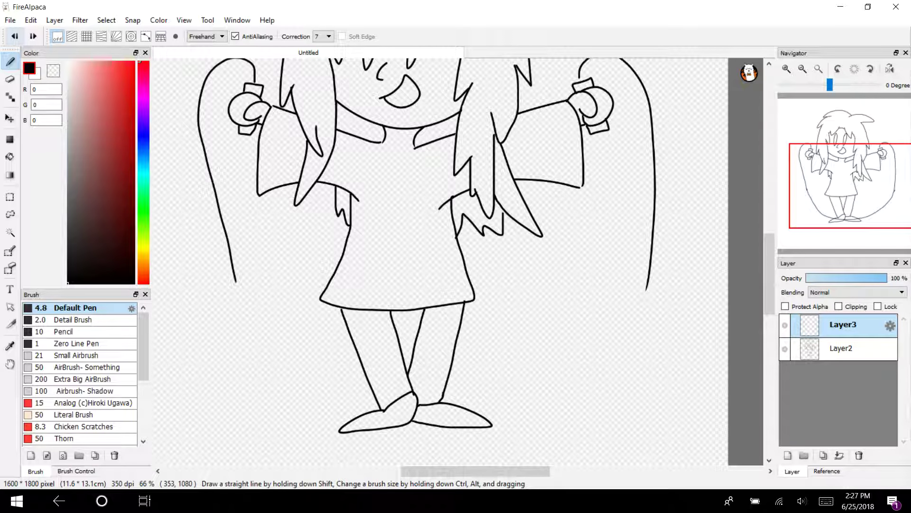
mouse_move(233, 281)
left_mouse_down()
mouse_move(276, 343)
mouse_move(362, 388)
left_mouse_up()
key("ctrl+z")
Step: Draw the rope's lower curve under the feet up to the right-hand strand, and erase the surplus lower part of the original strand
mouse_move(234, 281)
left_mouse_down()
mouse_move(277, 351)
mouse_move(356, 392)
mouse_move(444, 395)
mouse_move(516, 373)
mouse_move(582, 316)
mouse_move(627, 221)
mouse_move(644, 138)
mouse_move(636, 69)
left_mouse_up()
left_click_drag(824, 195, 889, 170)
key("e")
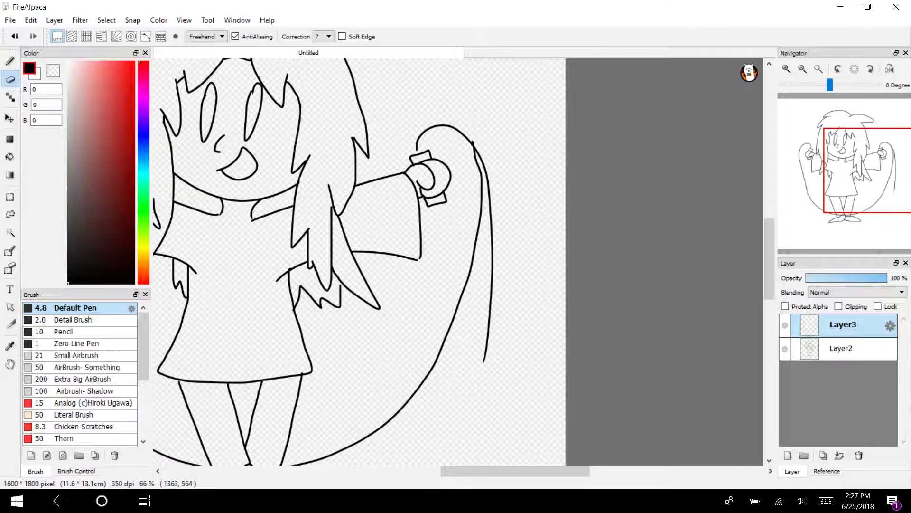
left_click(786, 69)
left_click(786, 69)
mouse_move(532, 122)
left_mouse_down()
mouse_move(537, 252)
mouse_move(550, 218)
mouse_move(533, 166)
left_mouse_up()
left_click_drag(530, 330, 526, 414)
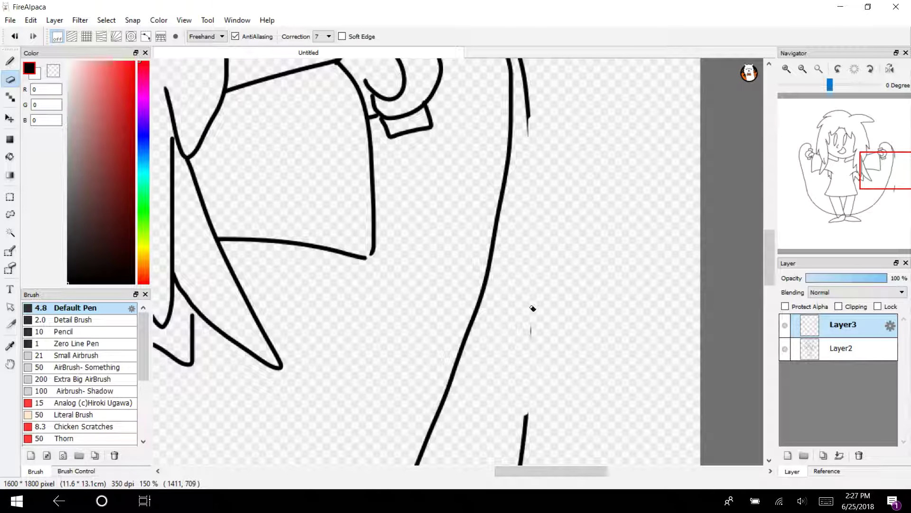
scroll(527, 309, "down", 5)
left_click_drag(519, 192, 514, 262)
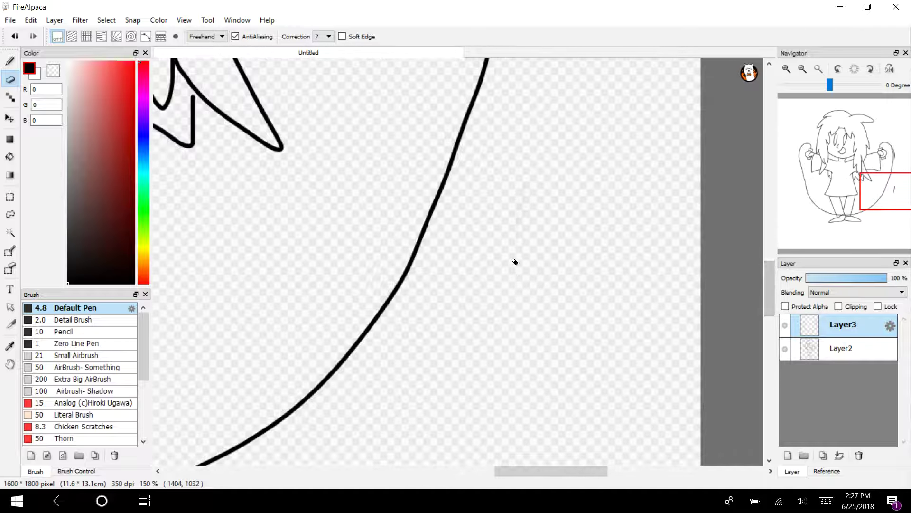
scroll(515, 262, "up", 5)
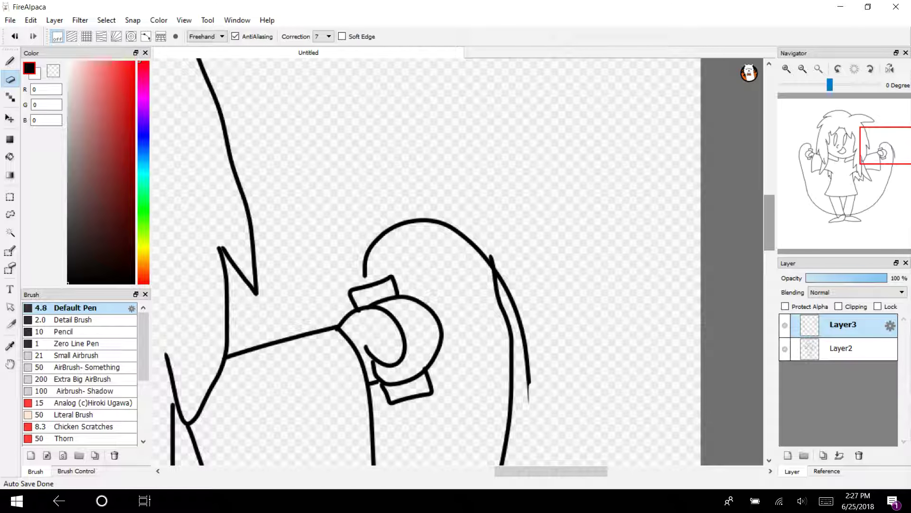
Step: Erase the overlapping rope lines beside the right fist and redraw the curve joining the rope's top arch to its side
left_click(786, 69)
left_click(787, 68)
mouse_move(551, 305)
left_mouse_down()
mouse_move(536, 266)
mouse_move(549, 363)
mouse_move(600, 451)
left_mouse_up()
scroll(600, 452, "down", 4)
left_click_drag(599, 351, 596, 244)
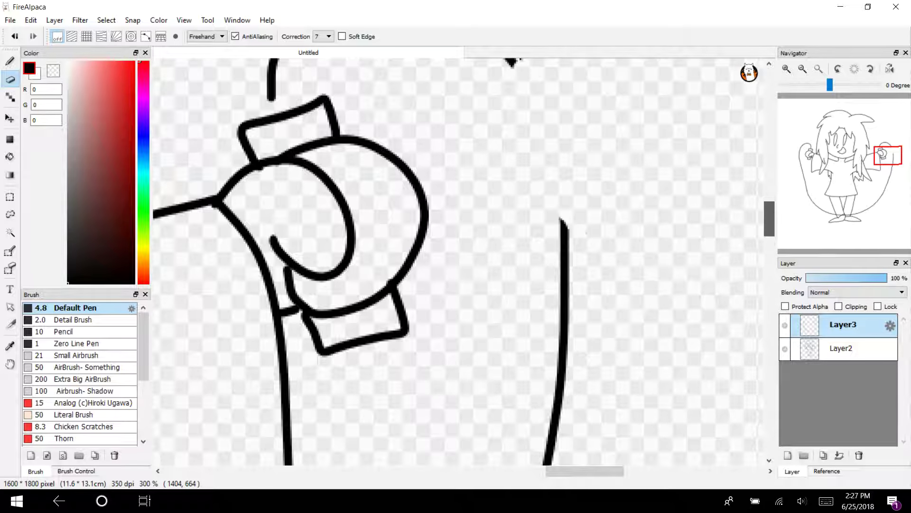
scroll(519, 203, "up", 3)
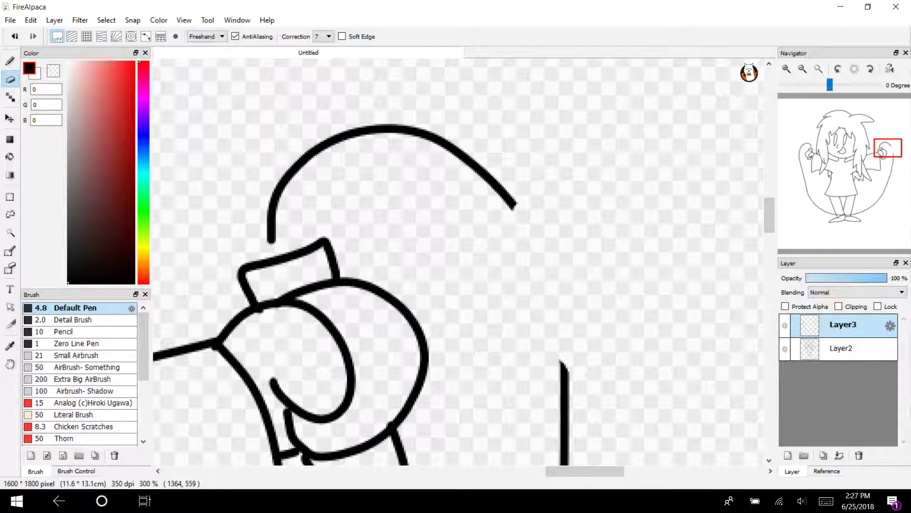
key("b")
left_click_drag(515, 203, 569, 382)
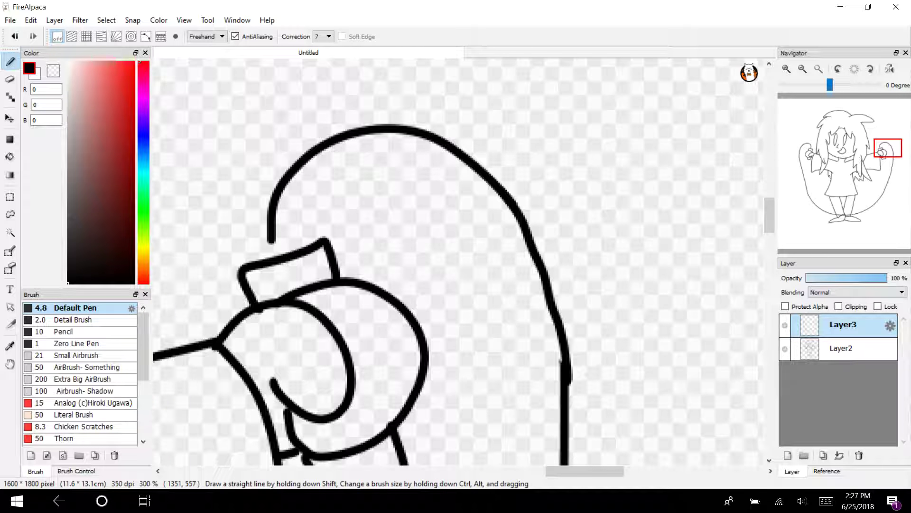
Step: Extend the rope's end down to meet the top of the right handle
left_click_drag(272, 240, 274, 256)
left_click(15, 36)
left_click_drag(269, 235, 279, 256)
Step: Fill the protruding ends of both jump-rope handles with black
left_click(10, 156)
left_click(269, 281)
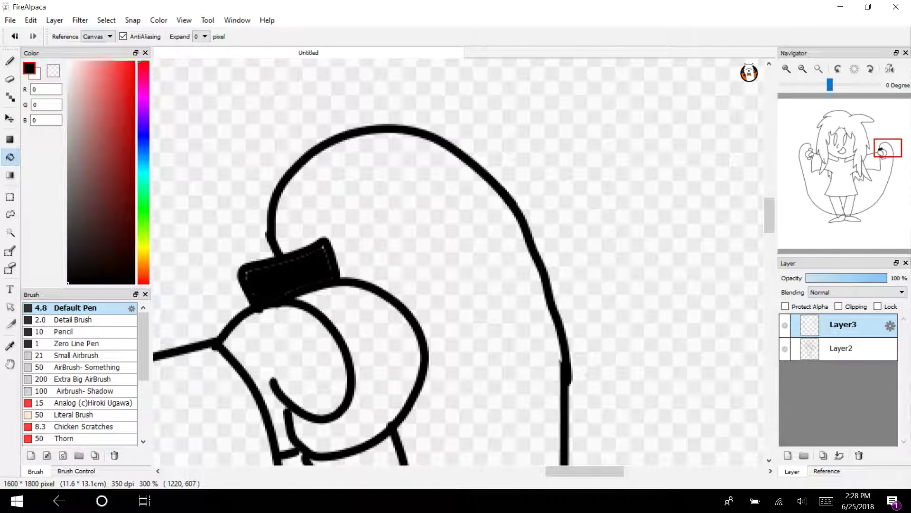
left_click_drag(876, 169, 884, 156)
left_click(409, 296)
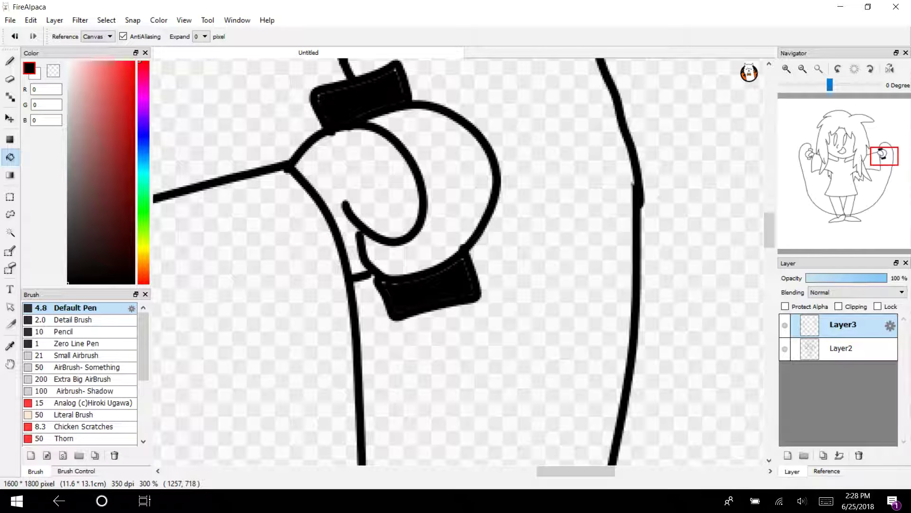
left_click_drag(833, 164, 812, 155)
left_click(372, 327)
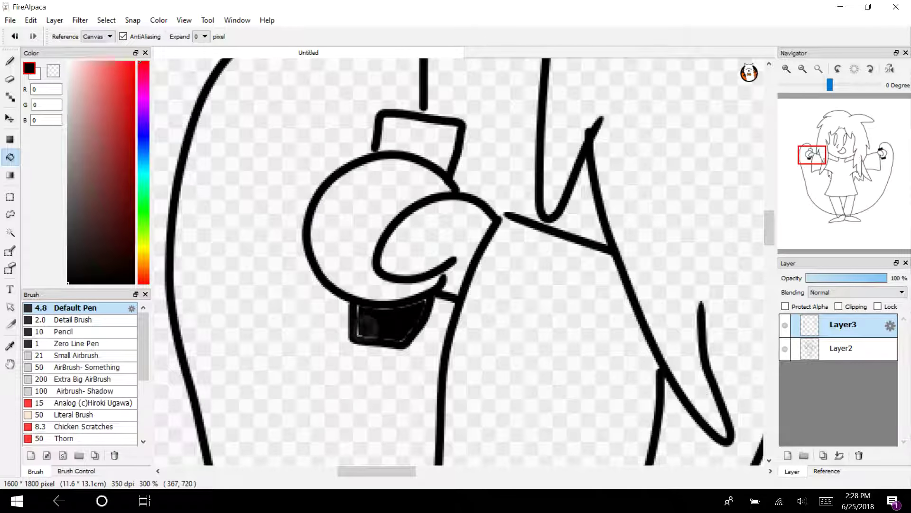
left_click(418, 135)
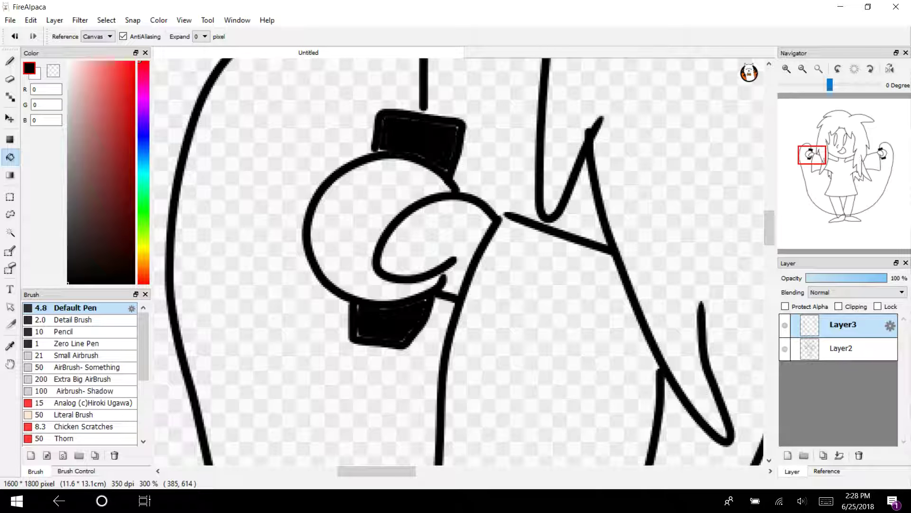
Step: Paint over the unfilled slivers inside both jump-rope handles with the size 10 Pencil brush in black
key("b")
left_click(71, 331)
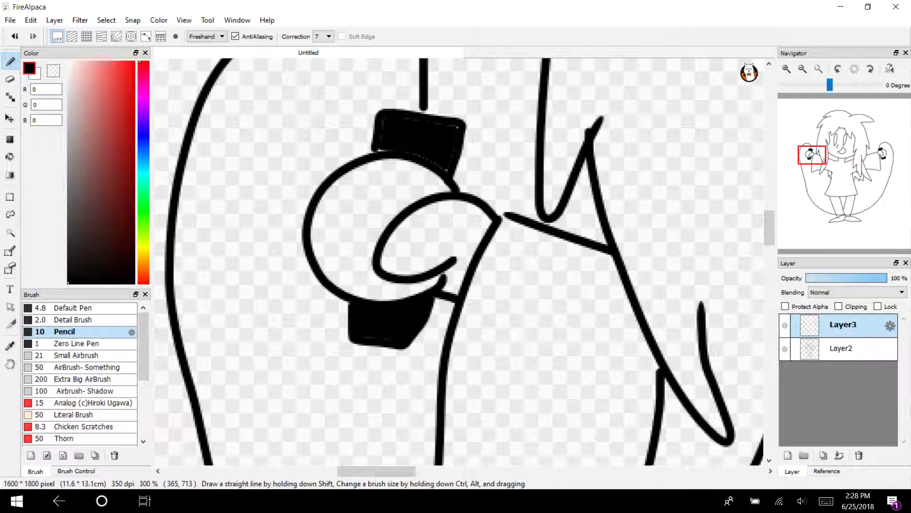
left_click_drag(438, 130, 438, 175)
left_click_drag(812, 155, 881, 149)
left_click_drag(382, 221, 386, 239)
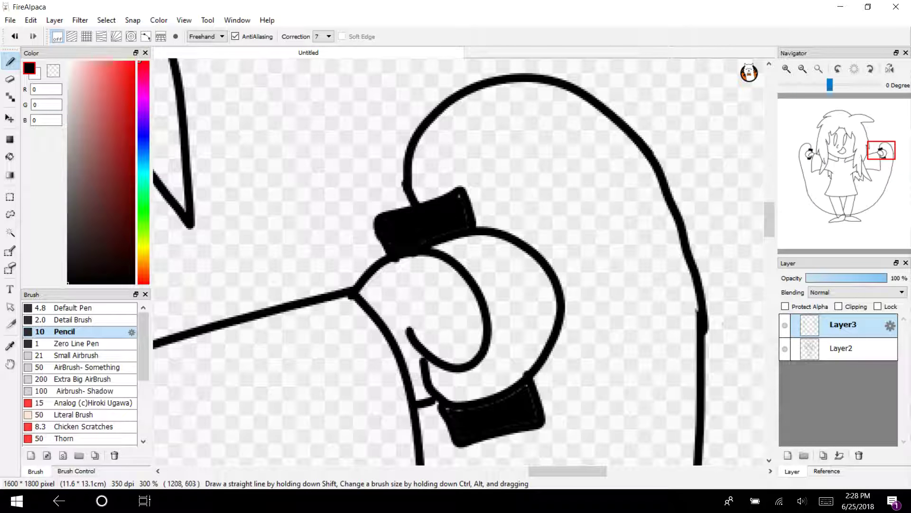
left_click_drag(525, 383, 444, 418)
key("e")
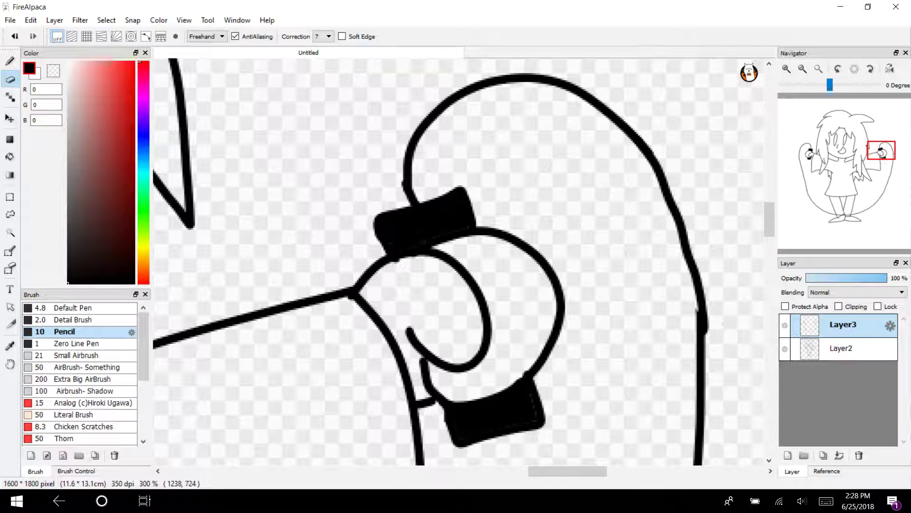
Step: Paint the inside of both eyes solid black with the Pencil brush
left_click(802, 69)
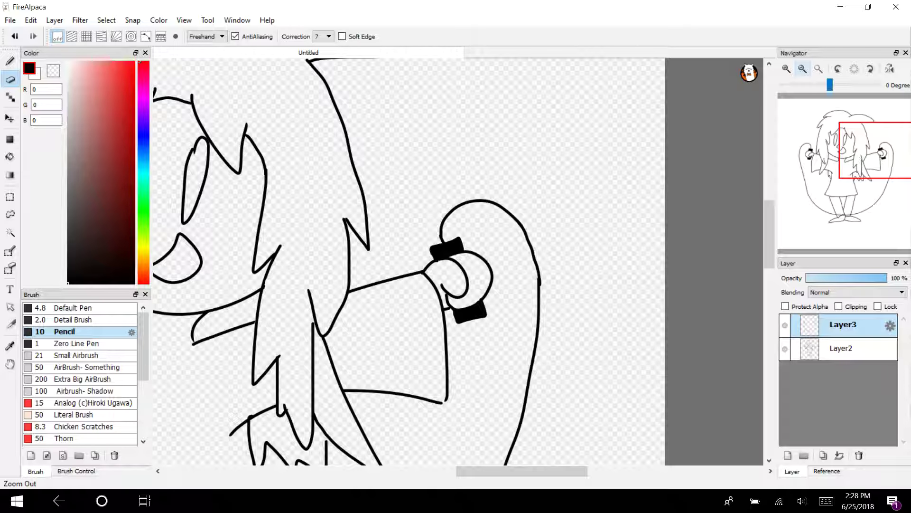
left_click_drag(854, 164, 841, 144)
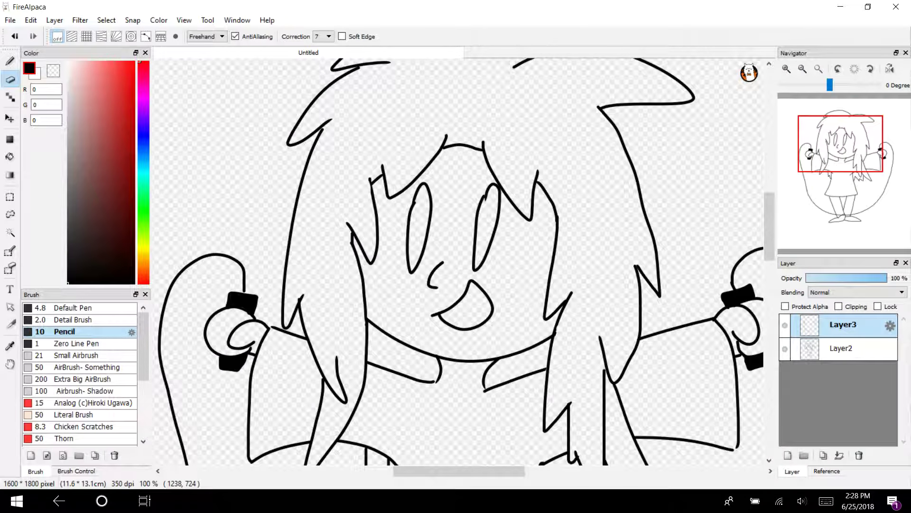
left_click(786, 69)
left_click(787, 69)
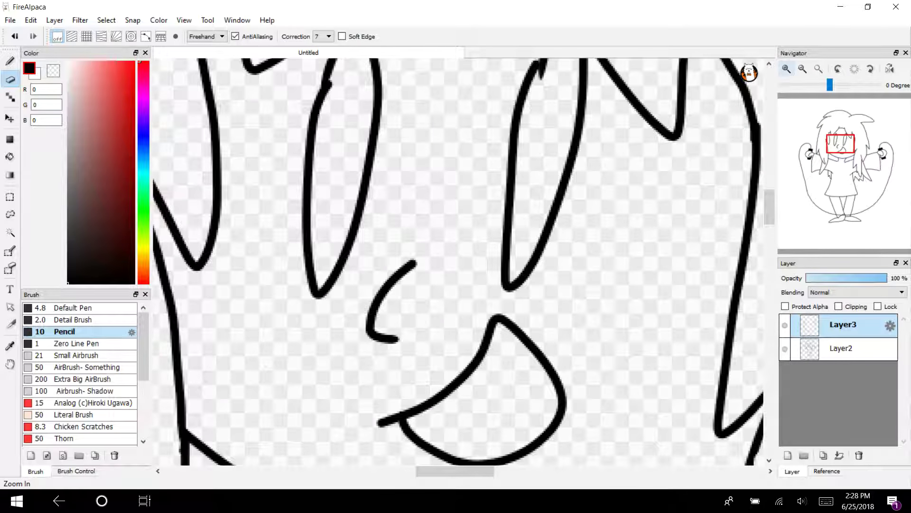
left_click_drag(770, 207, 770, 197)
key("b")
mouse_move(353, 148)
left_mouse_down()
mouse_move(318, 273)
mouse_move(320, 401)
left_mouse_up()
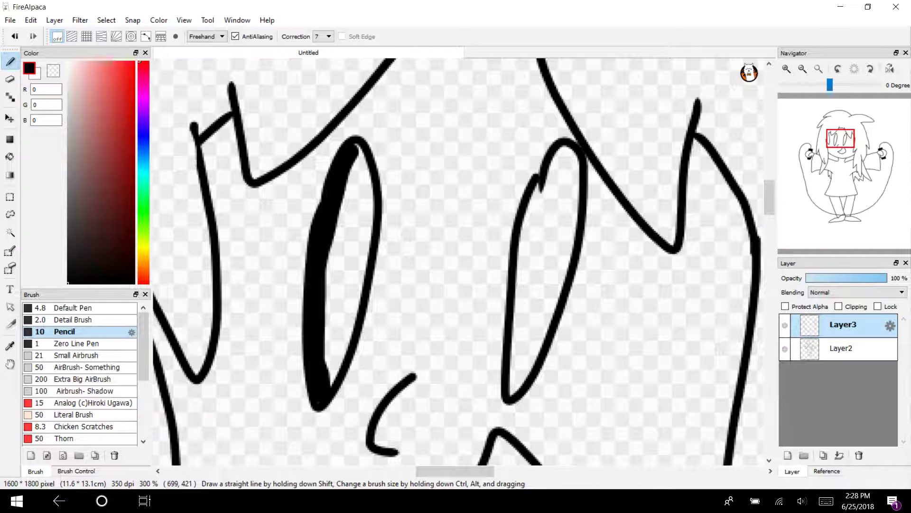
mouse_move(357, 143)
left_mouse_down()
mouse_move(357, 290)
mouse_move(328, 386)
left_mouse_up()
left_click_drag(373, 182, 372, 233)
left_click_drag(353, 287, 331, 358)
left_click_drag(352, 176, 331, 357)
left_click_drag(353, 218, 341, 303)
left_click_drag(331, 245, 326, 276)
left_click_drag(374, 191, 373, 221)
mouse_move(565, 147)
left_mouse_down()
mouse_move(553, 164)
mouse_move(508, 395)
mouse_move(570, 166)
mouse_move(553, 284)
mouse_move(529, 370)
mouse_move(551, 199)
mouse_move(550, 266)
mouse_move(563, 268)
mouse_move(569, 148)
left_mouse_up()
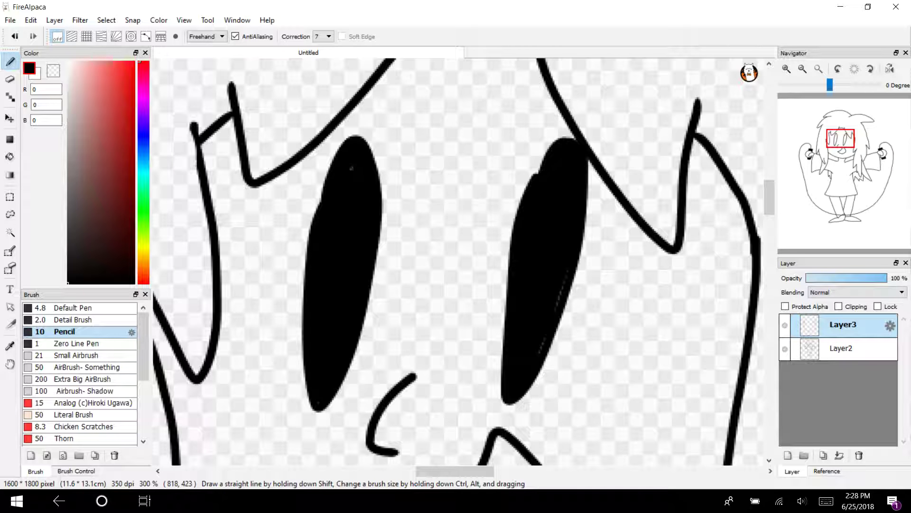
Step: Set the drawing colour to white (255, 255, 255) and choose the 4.8 Default Pen brush
left_click(68, 62)
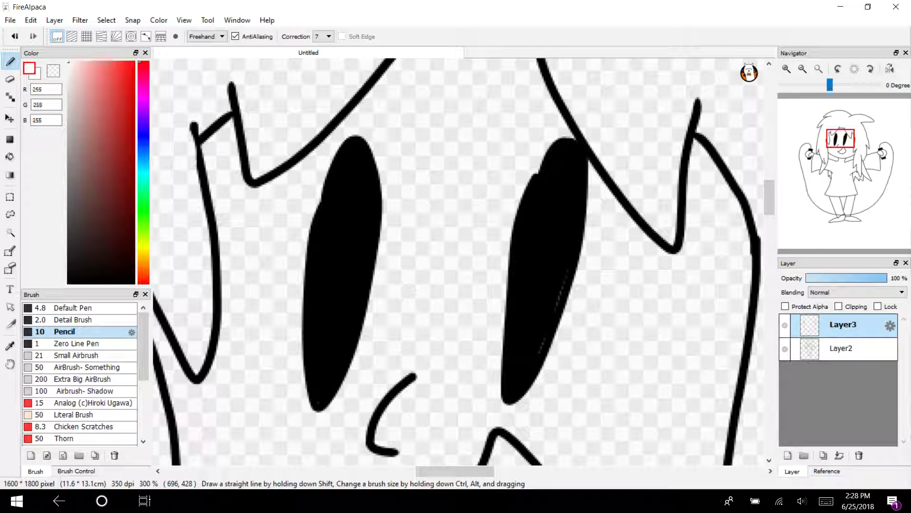
left_click(75, 308)
left_click_drag(347, 155, 370, 194)
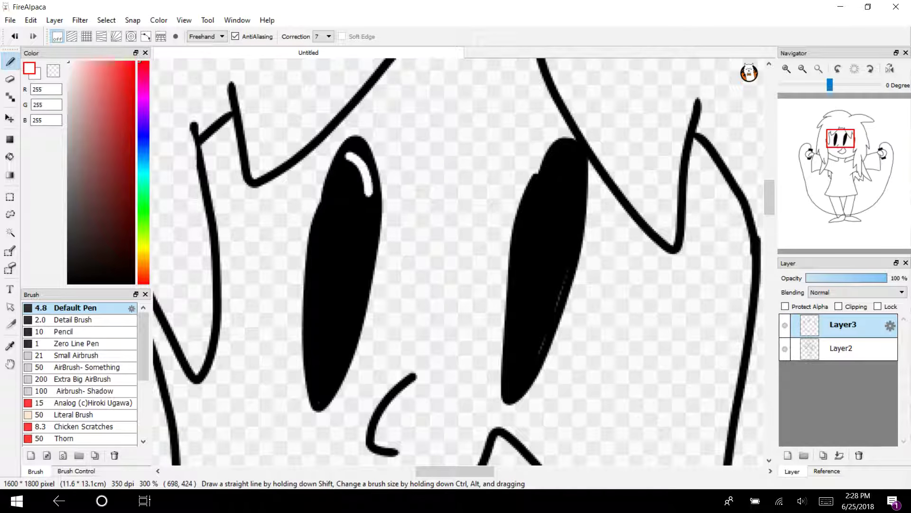
mouse_move(560, 158)
left_mouse_down()
mouse_move(581, 199)
mouse_move(578, 213)
left_mouse_up()
left_click(802, 69)
left_click(802, 68)
left_click(15, 36)
left_click(15, 37)
left_click(786, 69)
left_click(838, 69)
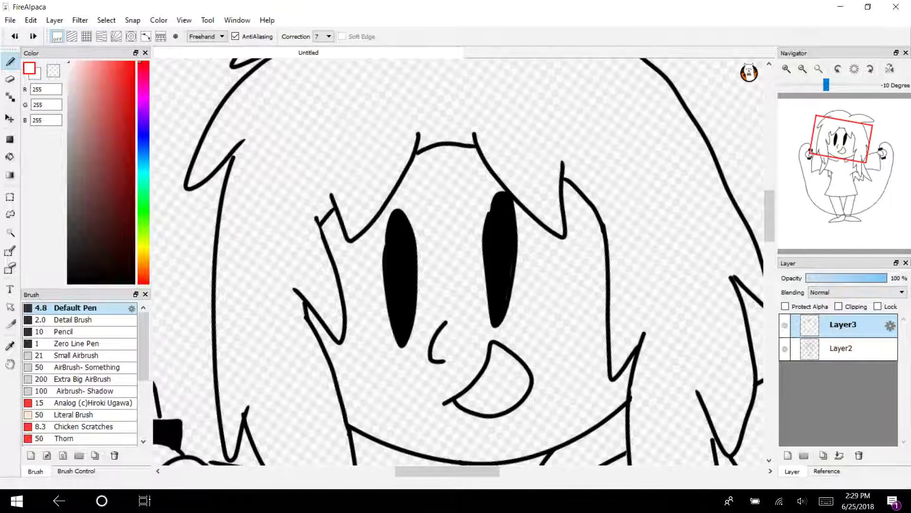
left_click(837, 68)
left_click(855, 68)
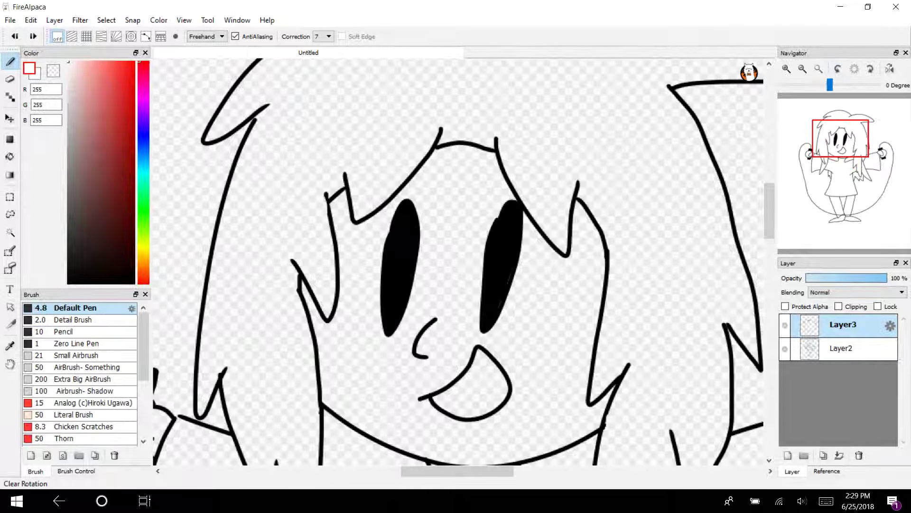
Step: Draw a slanted white highlight along the upper-left edge of each eye, with a small white dot below it
left_click(787, 68)
left_click_drag(350, 152, 333, 204)
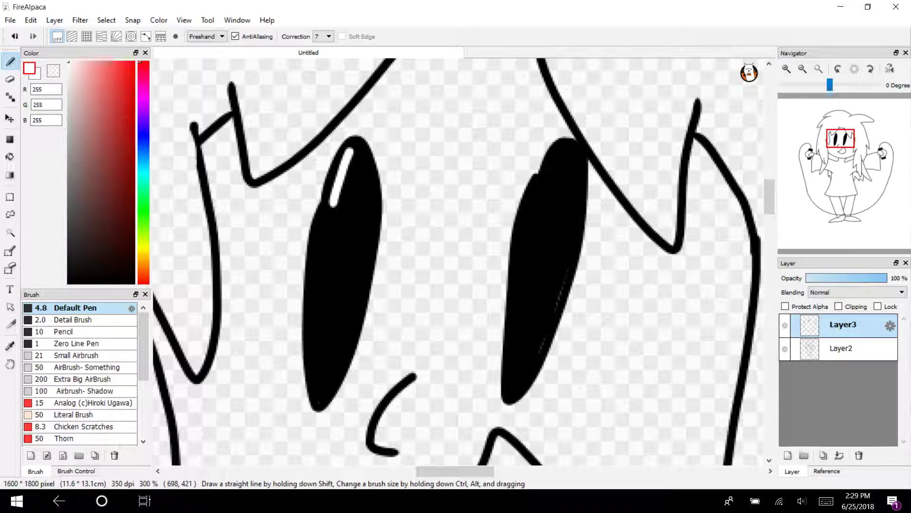
left_click_drag(555, 164, 530, 240)
left_click(321, 240)
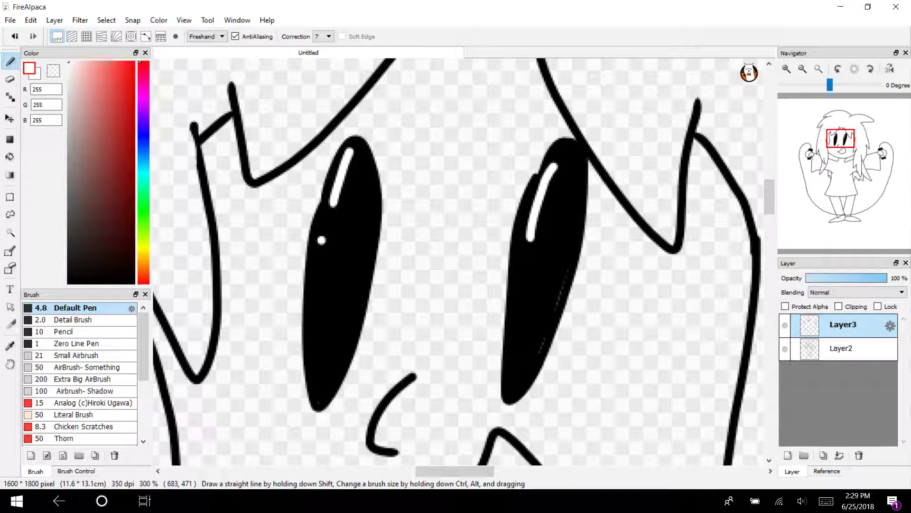
left_click(531, 262)
Step: Draw a black neckline curve below the neck, joining the inner ends of the two shoulder lines
key("ctrl+minus")
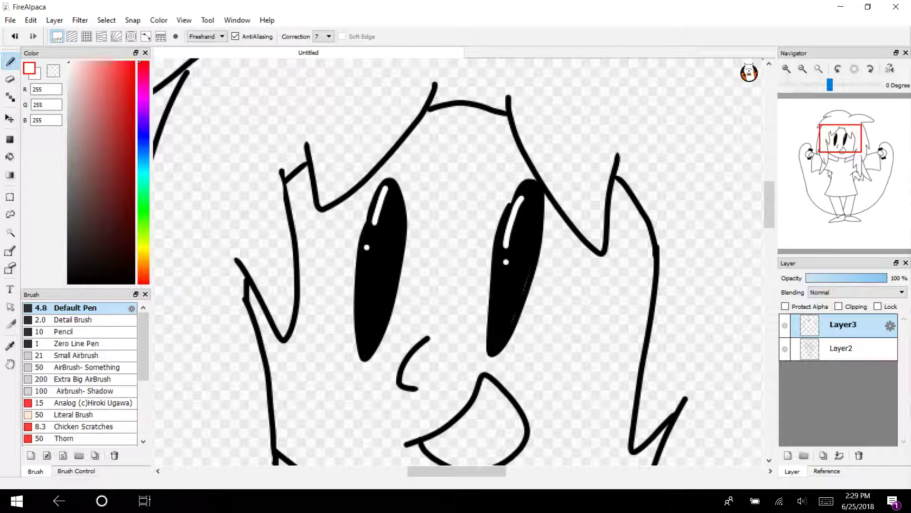
key("ctrl+minus")
scroll(458, 261, "down", 3)
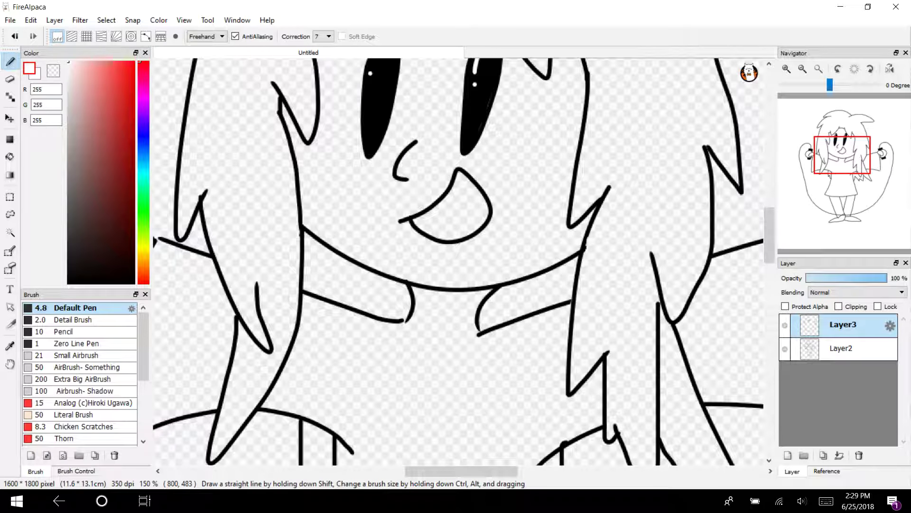
left_click(68, 283)
left_click(786, 69)
left_click(786, 68)
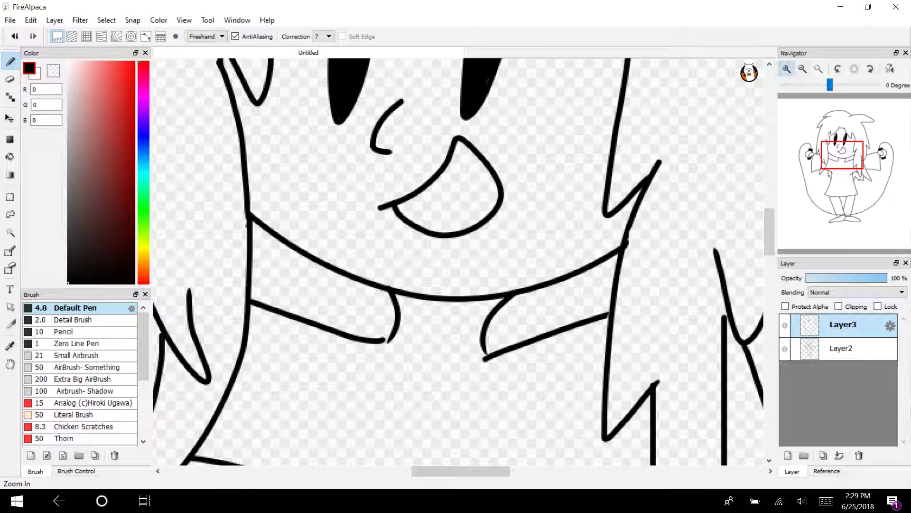
mouse_move(335, 384)
left_mouse_down()
mouse_move(496, 386)
mouse_move(509, 396)
left_mouse_up()
Step: Undo the last eraser change at the neckline and merge Layer3 down into Layer2
key("e")
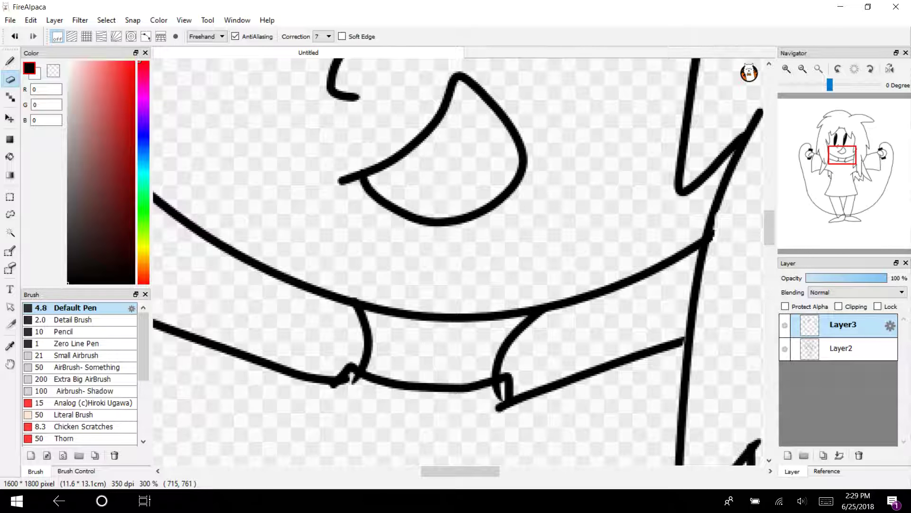
key("ctrl+z")
left_click(841, 348)
left_click(843, 325)
left_click(785, 325)
key("ctrl+e")
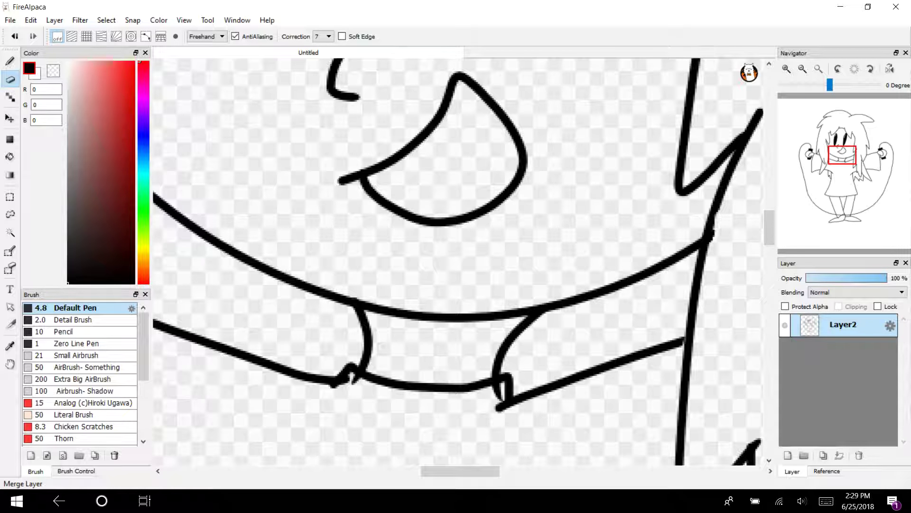
Step: Erase the stray line remnants where the neckline meets the shoulder lines, undoing the unwanted eraser strokes
left_click_drag(498, 389, 502, 403)
key("ctrl+z")
key("ctrl+z")
key("super+Tab")
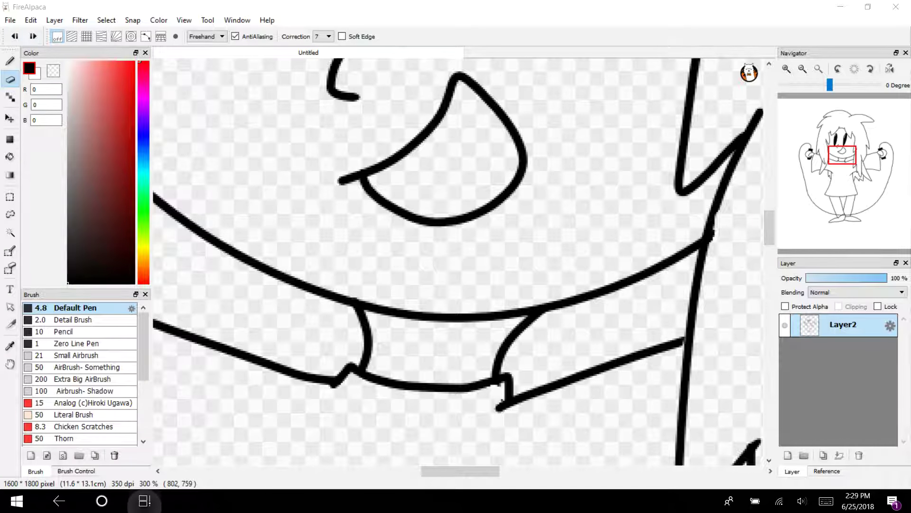
left_click(506, 115)
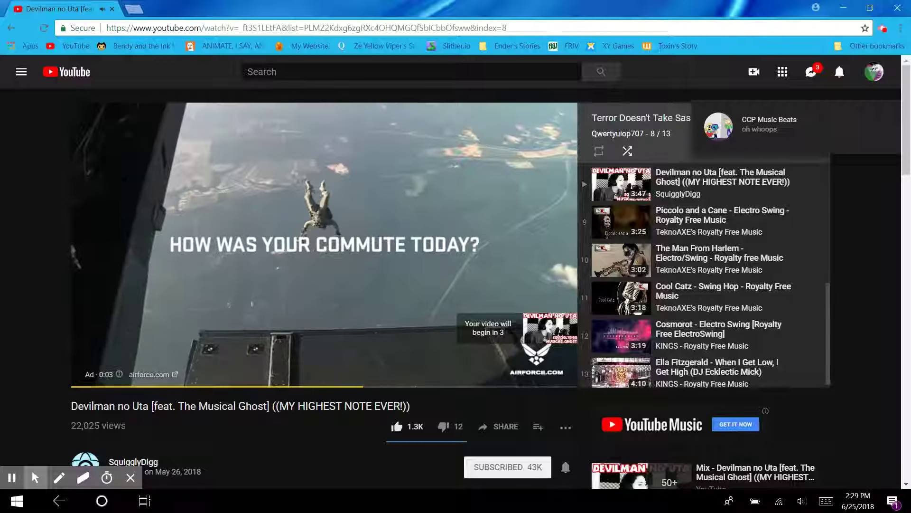
key("super+Tab")
left_click(506, 115)
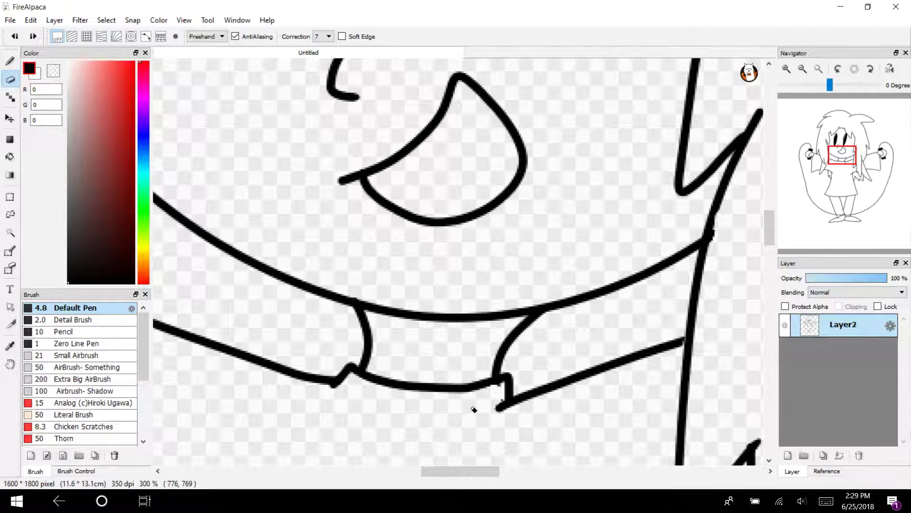
Step: Clean up the neckline's right corner with the eraser and touch up its outline with the black pen
mouse_move(502, 387)
left_mouse_down()
mouse_move(493, 392)
mouse_move(502, 379)
mouse_move(508, 394)
left_mouse_up()
key("b")
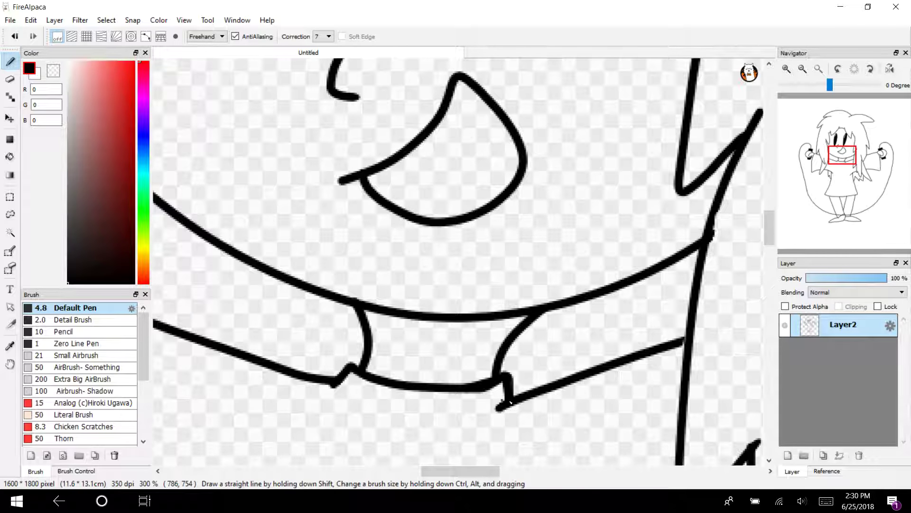
left_click(802, 69)
left_click(802, 69)
left_click_drag(850, 189, 838, 153)
left_click(787, 69)
left_click(786, 69)
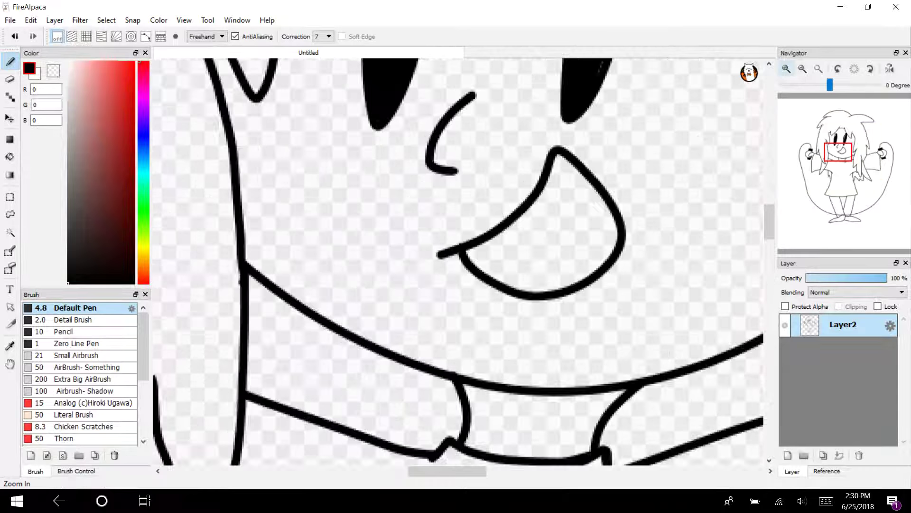
Step: Undo the trial black tongue curve and fill the open mouth with light red (R 242, G 89, B 89)
mouse_move(607, 206)
left_mouse_down()
mouse_move(565, 228)
mouse_move(528, 291)
left_mouse_up()
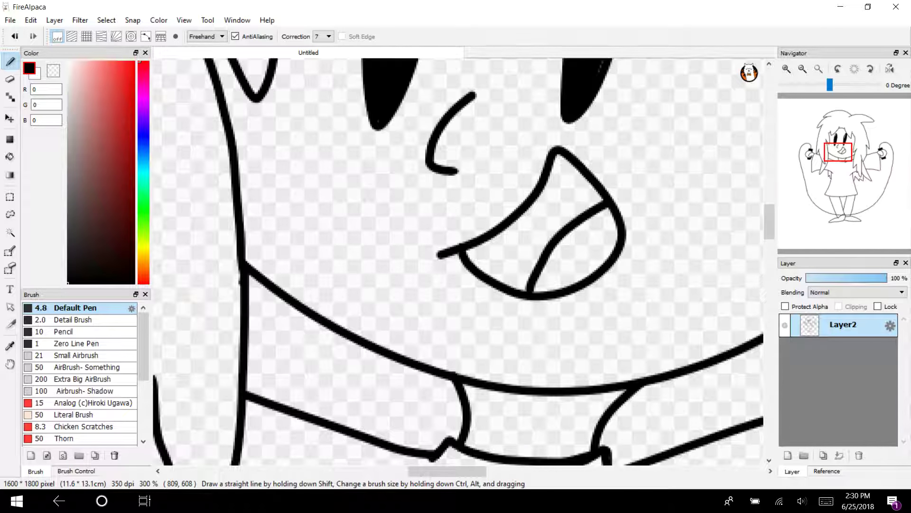
key("ctrl+z")
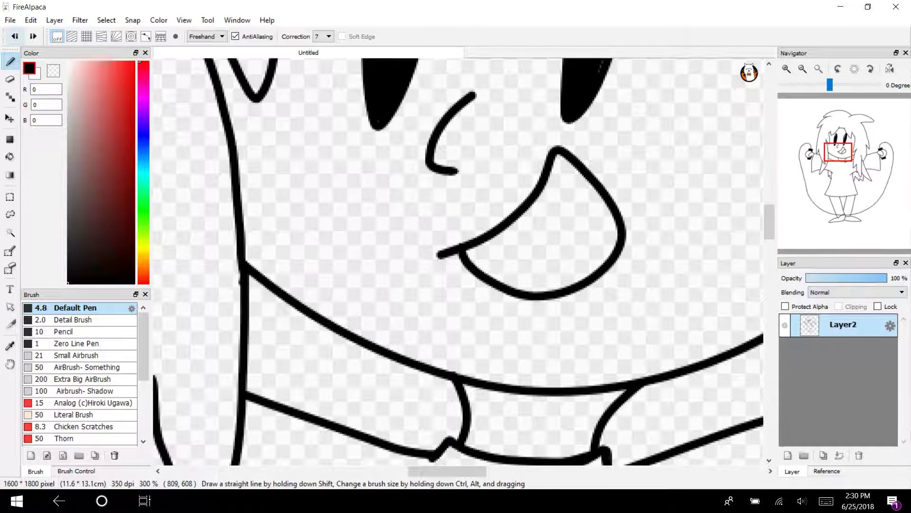
mouse_move(108, 106)
left_mouse_down()
mouse_move(98, 84)
mouse_move(110, 72)
left_mouse_up()
left_click(10, 157)
left_click(556, 256)
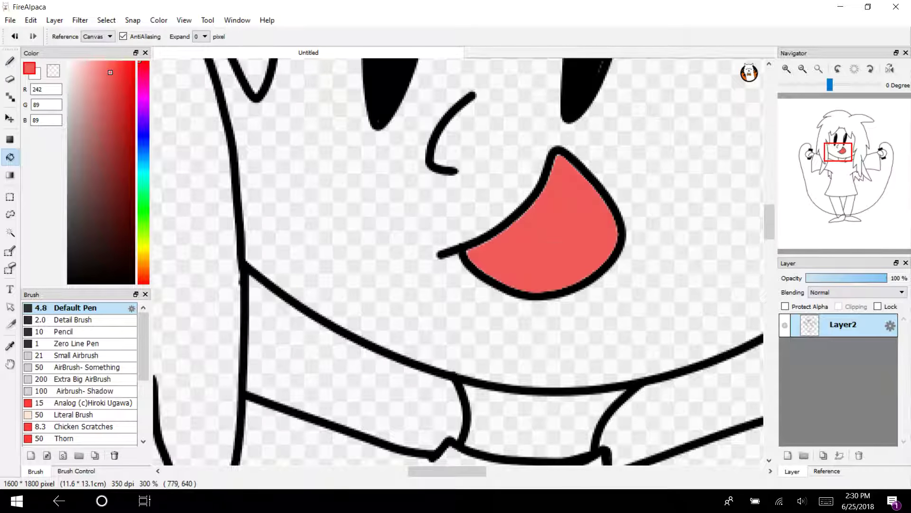
Step: Outline a tongue in the mouth's lower right corner with red (R 220, G 0, B 0) and fill it
left_click(135, 91)
left_click(10, 61)
mouse_move(607, 205)
left_mouse_down()
mouse_move(575, 227)
mouse_move(560, 287)
left_mouse_up()
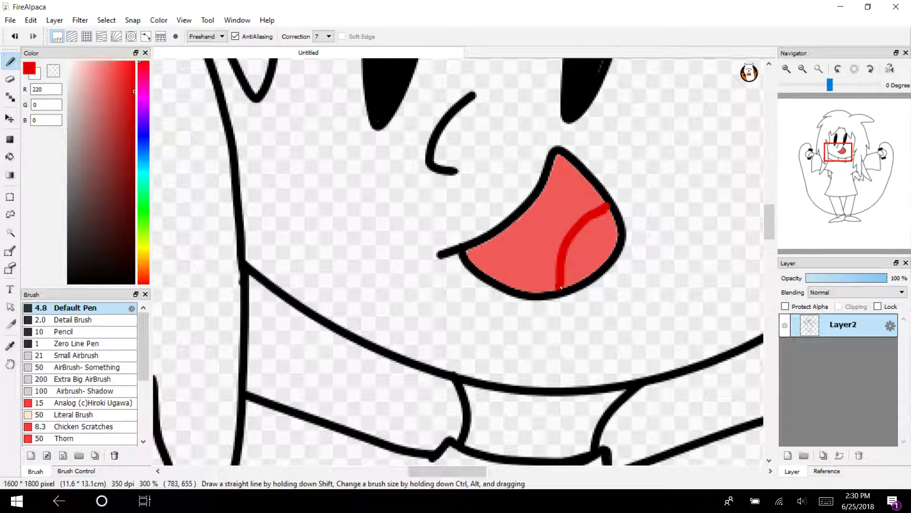
key("g")
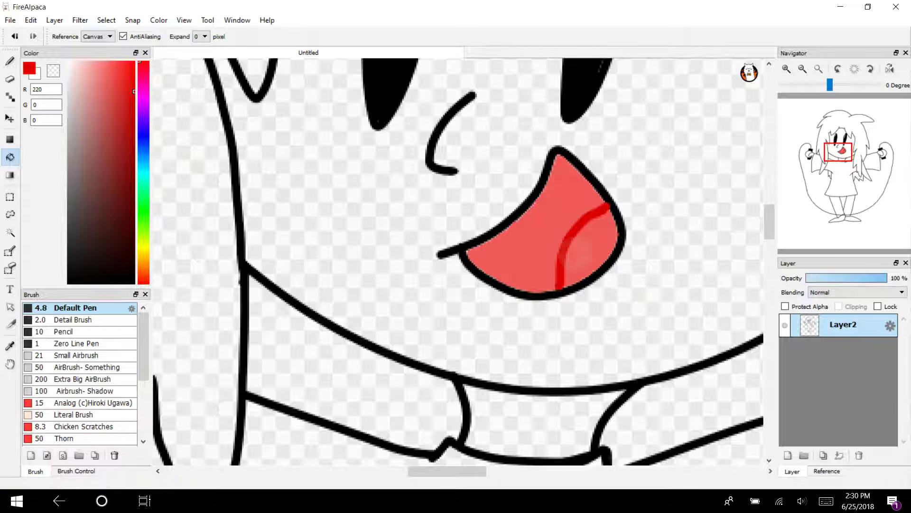
left_click(571, 273)
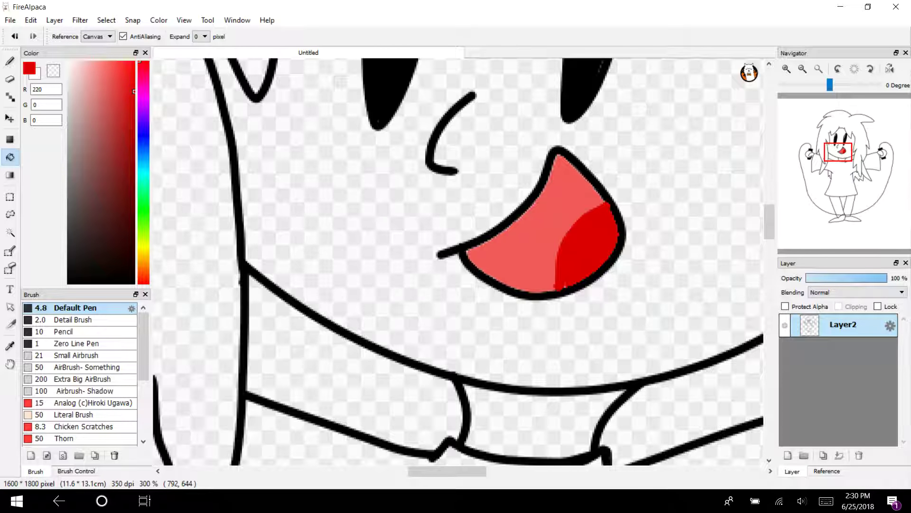
Step: Fill the face and neck with a light skin tone (R 245, G 223, B 174)
left_click(143, 258)
left_click_drag(92, 82, 86, 70)
left_click(365, 256)
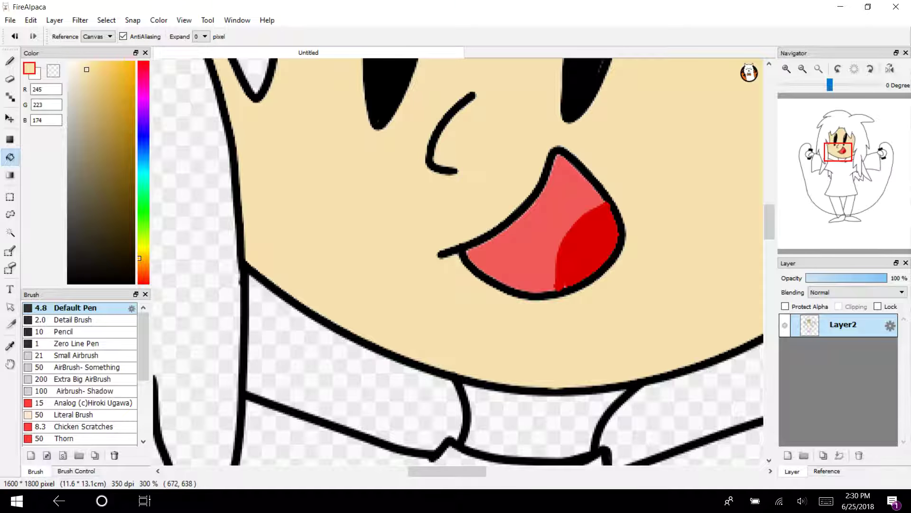
left_click(524, 422)
Step: Fill the thumb and finger areas of the girl's hands with the same skin tone
left_click_drag(823, 156, 879, 153)
left_click(371, 228)
left_click(429, 252)
left_click(473, 251)
left_click(587, 287)
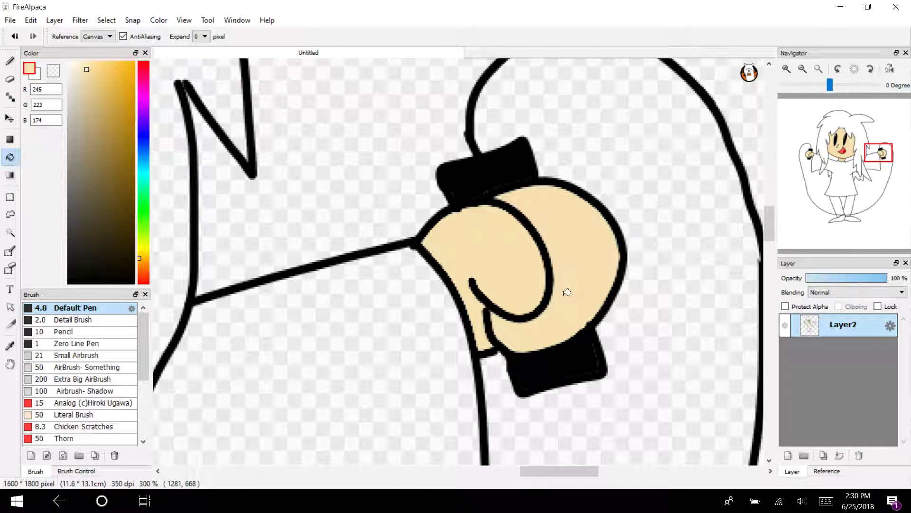
Step: Fill the front hair with dark brown (R 108, G 59, B 28)
left_click(802, 69)
left_click(802, 69)
left_click(803, 69)
mouse_move(847, 158)
left_mouse_down()
mouse_move(841, 138)
mouse_move(839, 158)
mouse_move(851, 149)
left_mouse_up()
left_click(117, 188)
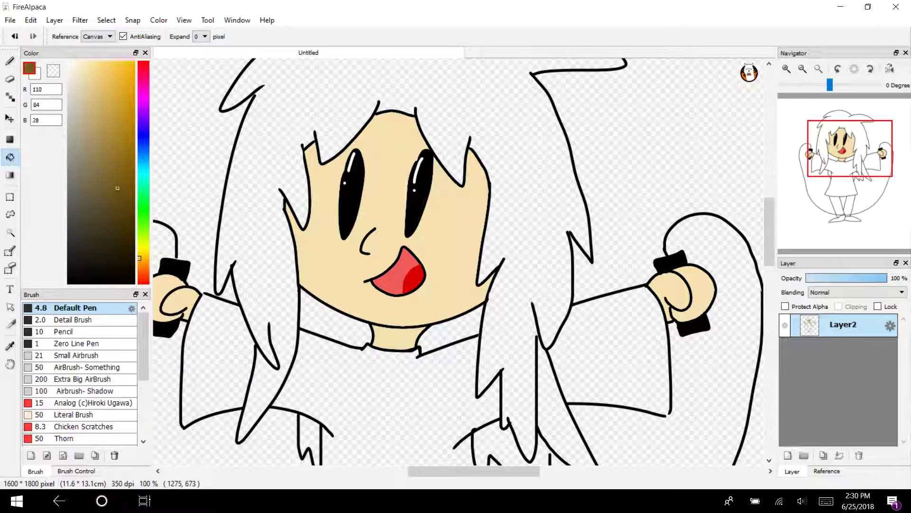
left_click(143, 269)
left_click(117, 190)
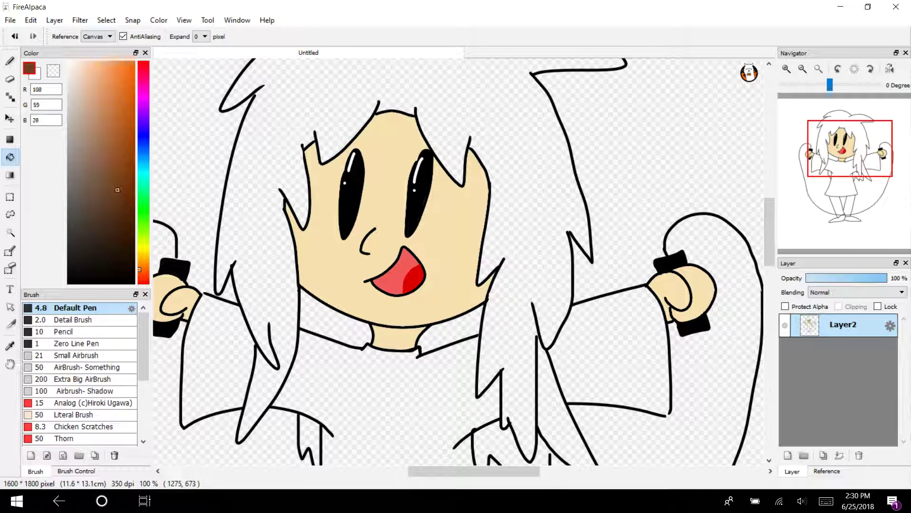
left_click(254, 259)
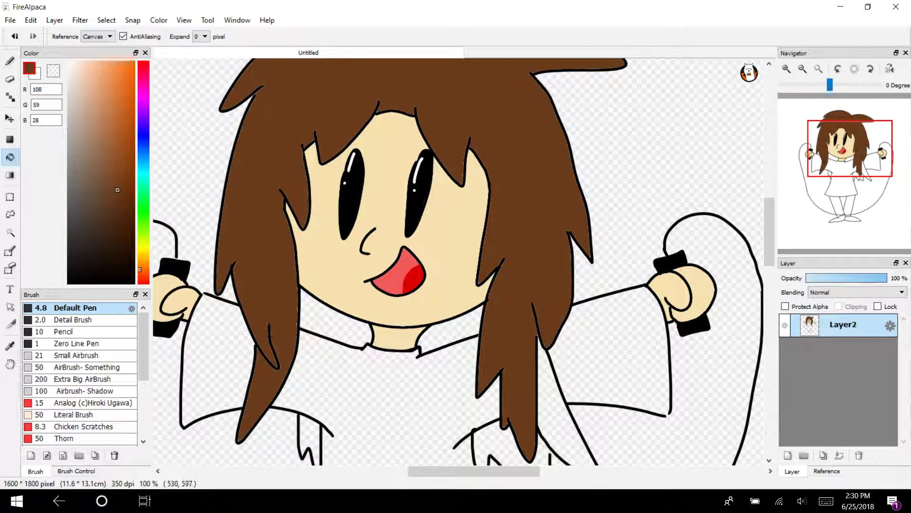
Step: Try lighter browns on the front hair, filling it with R 159, G 90, B 47 and R 159, G 103, B 47
left_click_drag(115, 168, 106, 141)
left_click(115, 145)
left_click(253, 241)
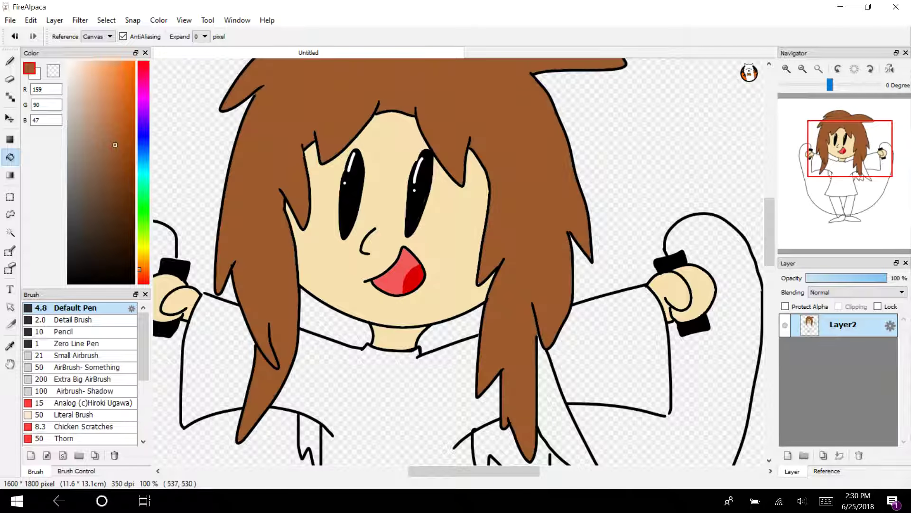
left_click(139, 265)
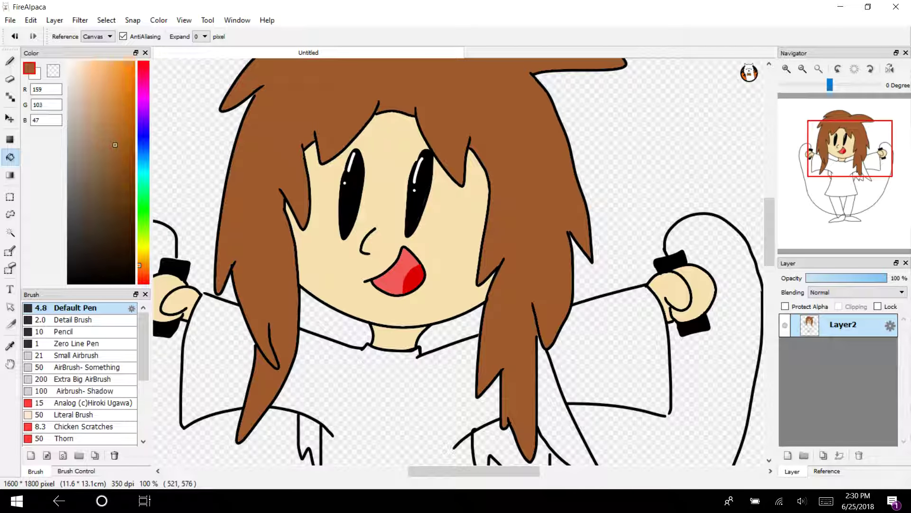
left_click(254, 268)
Step: Fill the back hair beside the neck and under the left arm with dark brown (R 93, G 47, B 0)
left_click(134, 203)
left_click(318, 328)
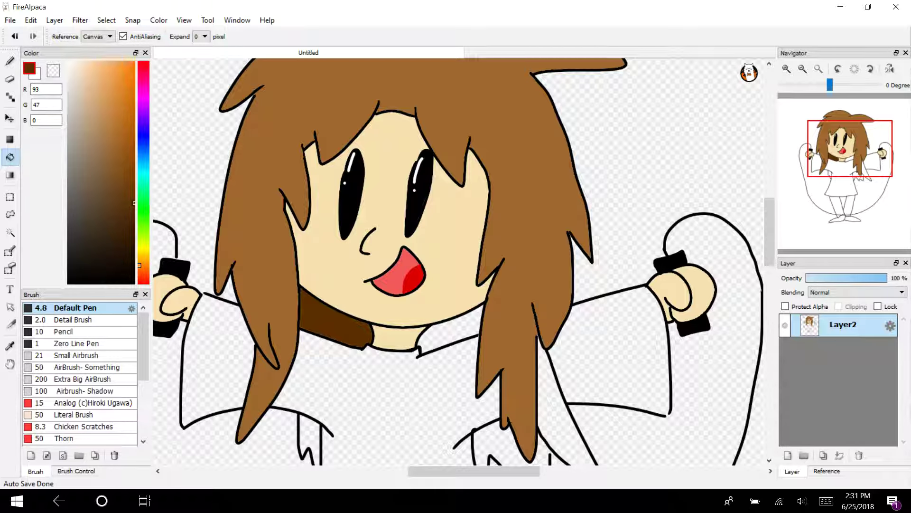
left_click(427, 336)
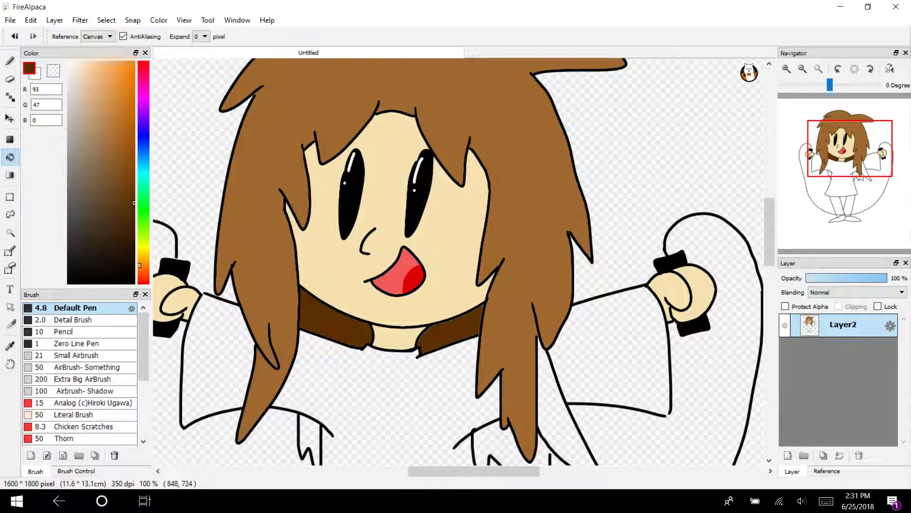
left_click_drag(850, 197, 852, 172)
left_click(290, 268)
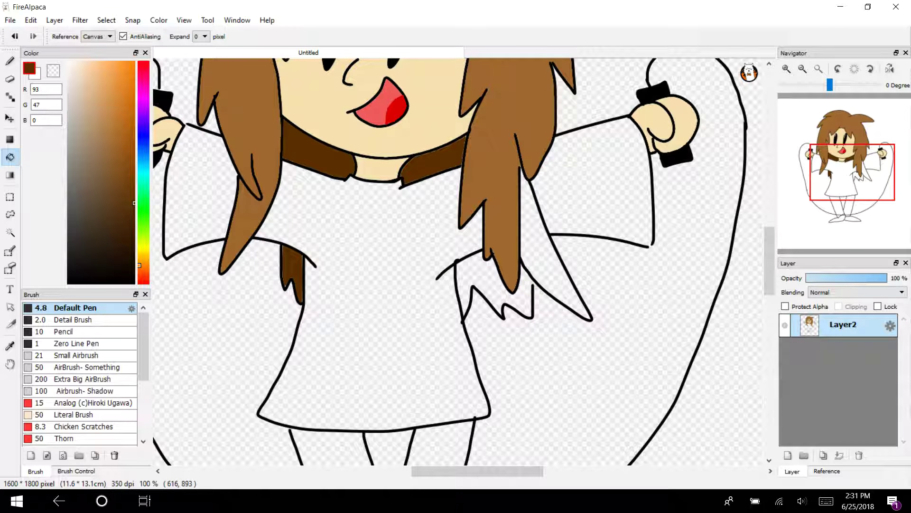
Step: Undo the leaked fill, close the outline gap in the back hair under the right arm, and fill it dark brown
left_click(474, 278)
key("ctrl+z")
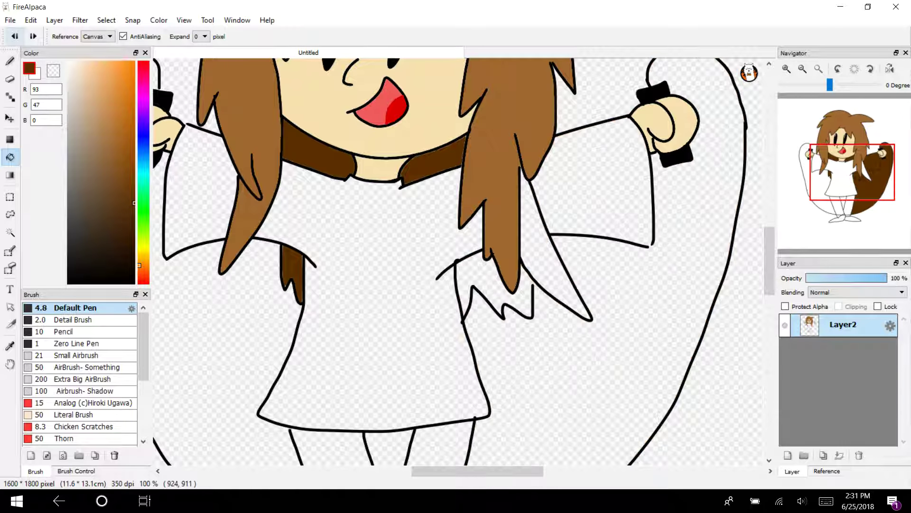
left_click(9, 61)
left_click(786, 69)
left_click(786, 69)
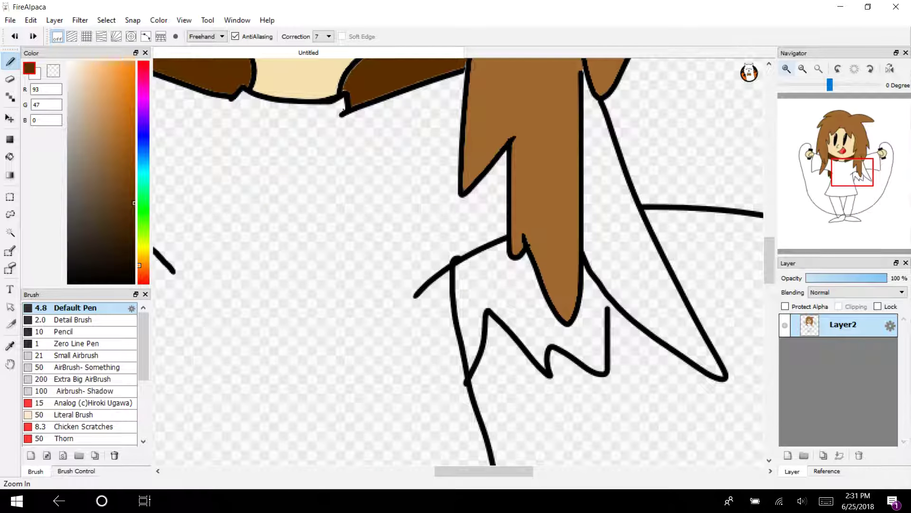
left_click(10, 156)
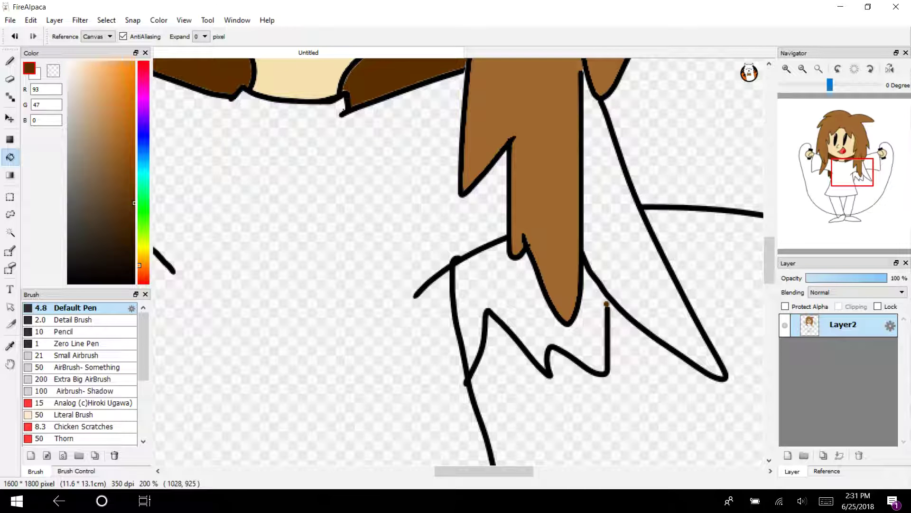
left_click(489, 284)
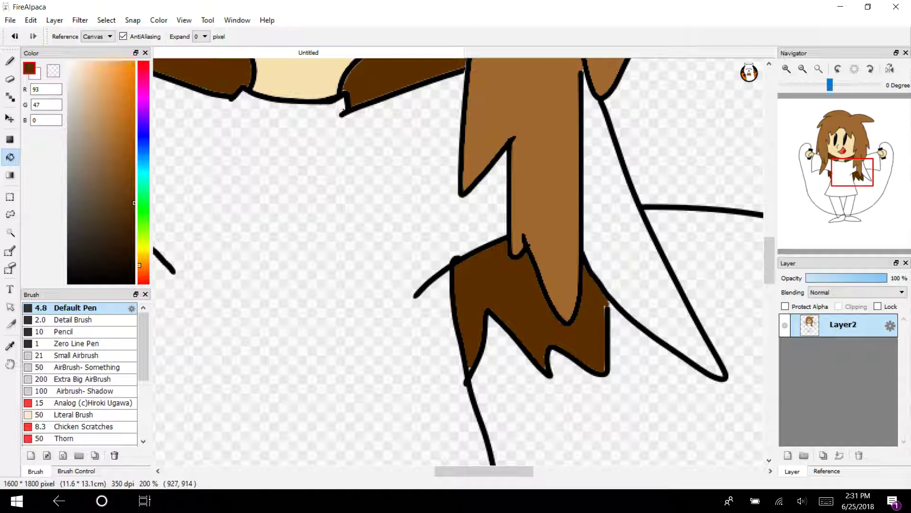
Step: Sample the front hair's light brown and fill the long pointed strand over the right sleeve with it
left_click(10, 345)
left_click(468, 161)
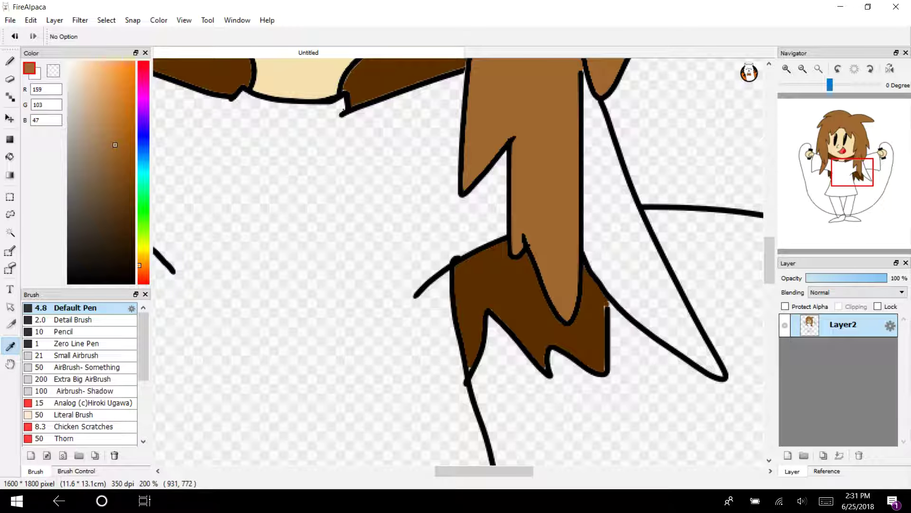
key("g")
left_click(624, 244)
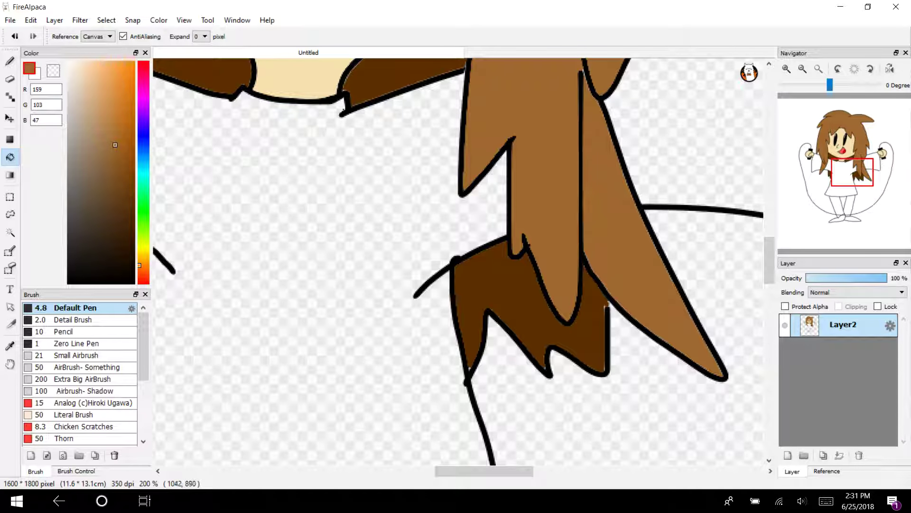
Step: Close the gap at the right sleeve's lower outer corner with a short black pen stroke
left_click(802, 69)
left_click(802, 69)
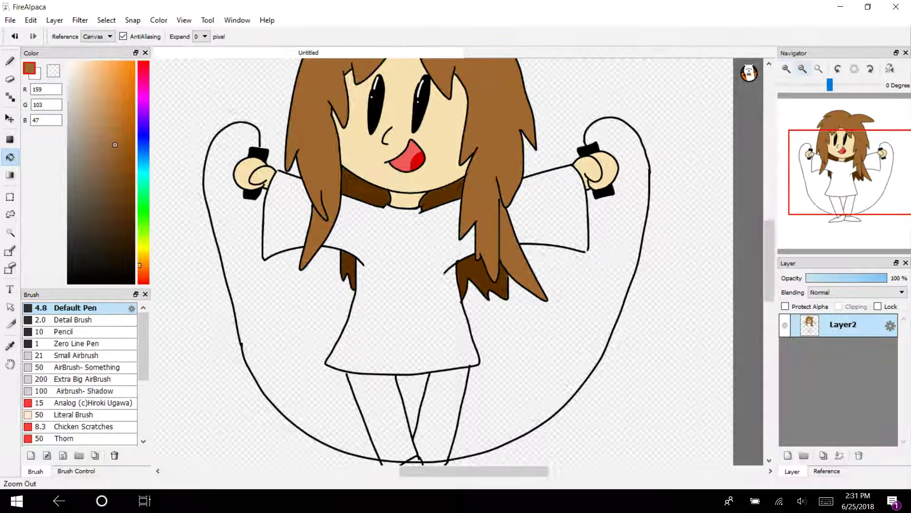
left_click(787, 68)
left_click(786, 69)
left_click(787, 69)
left_click(875, 173)
left_click_drag(876, 173, 879, 170)
left_click(80, 283)
left_click(10, 61)
left_click_drag(484, 278, 470, 297)
Step: Fill the dress body and both flared sleeves with red (R 209, G 54, B 54)
scroll(836, 170, "down", 5)
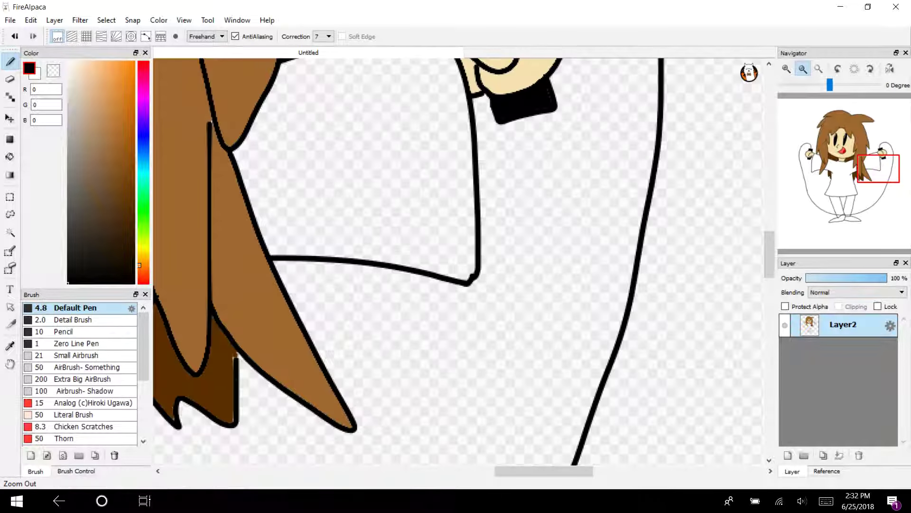
left_click_drag(837, 170, 837, 181)
left_click(117, 101)
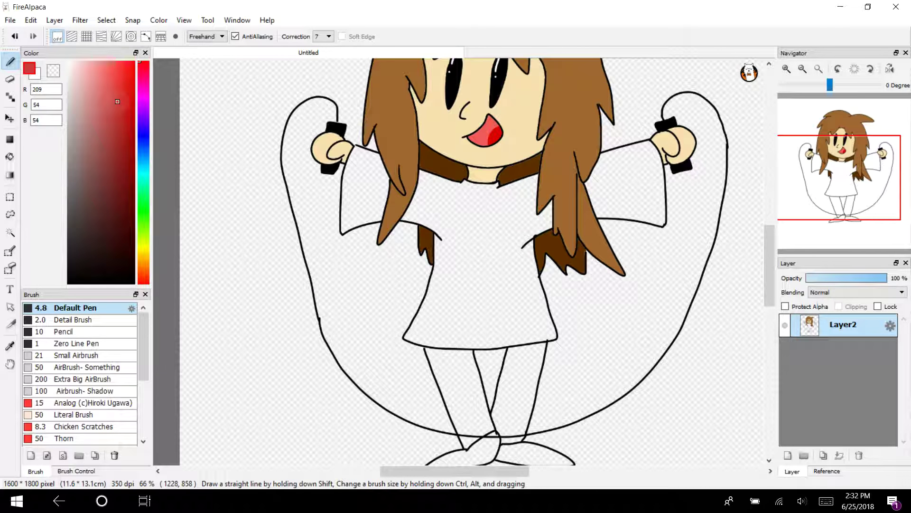
left_click(10, 157)
left_click(363, 199)
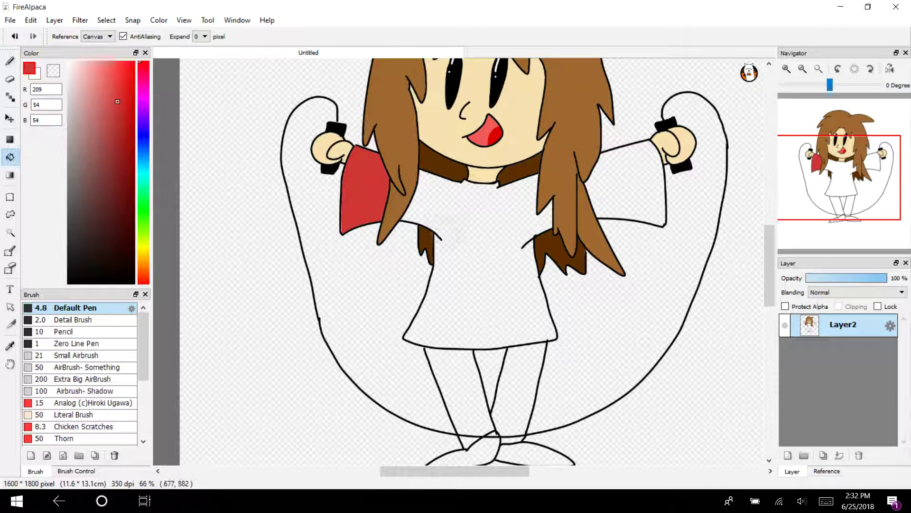
left_click(443, 228)
left_click(590, 189)
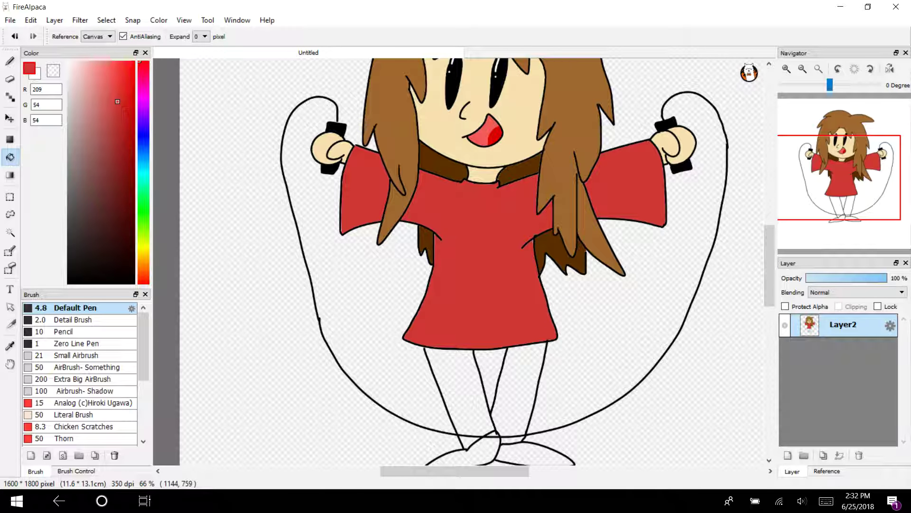
Step: Fill both legs above the jump rope with blue (R 68, G 54, B 209)
left_click(143, 132)
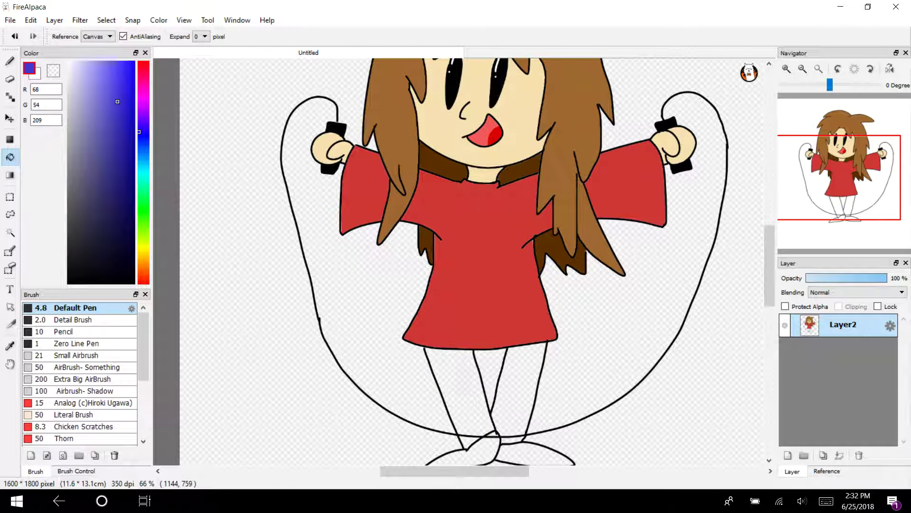
left_click(455, 384)
left_click(512, 361)
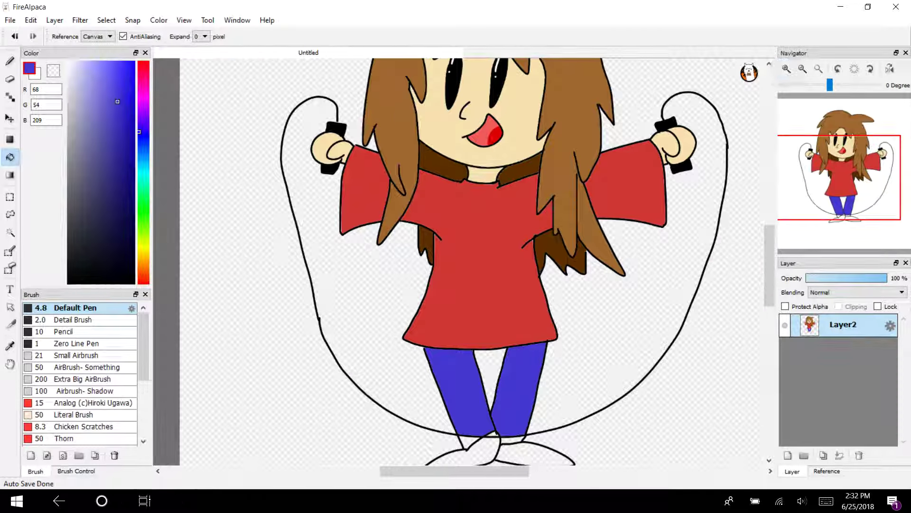
Step: Fill the remaining ankle areas between the jump rope and the shoes with the same blue
left_click(786, 69)
left_click(787, 69)
left_click_drag(839, 188, 845, 214)
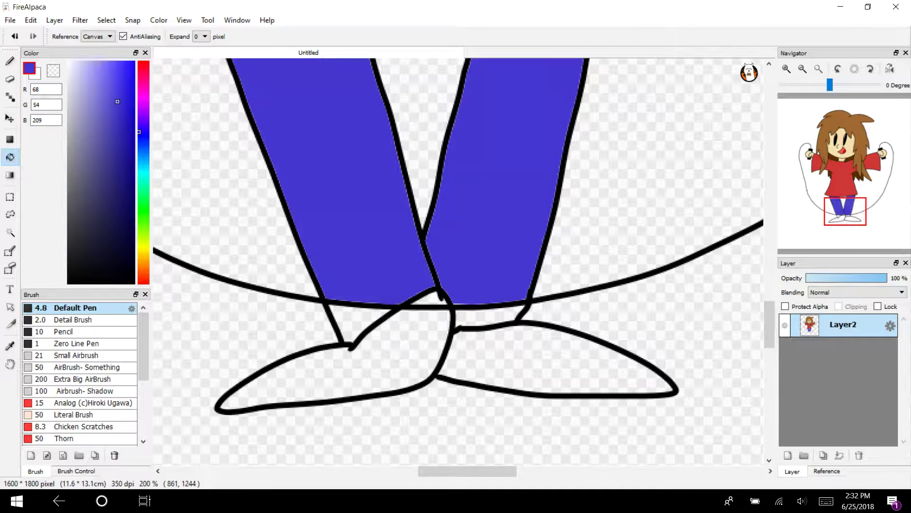
left_click(344, 328)
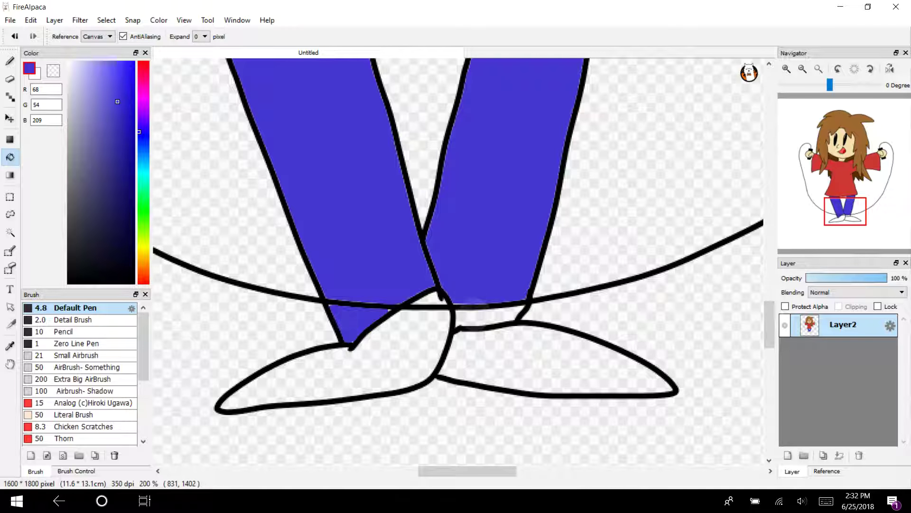
left_click(473, 316)
Step: Sample the back hair's dark brown and refill the front hair and the long right strand with it
left_click_drag(840, 200, 843, 157)
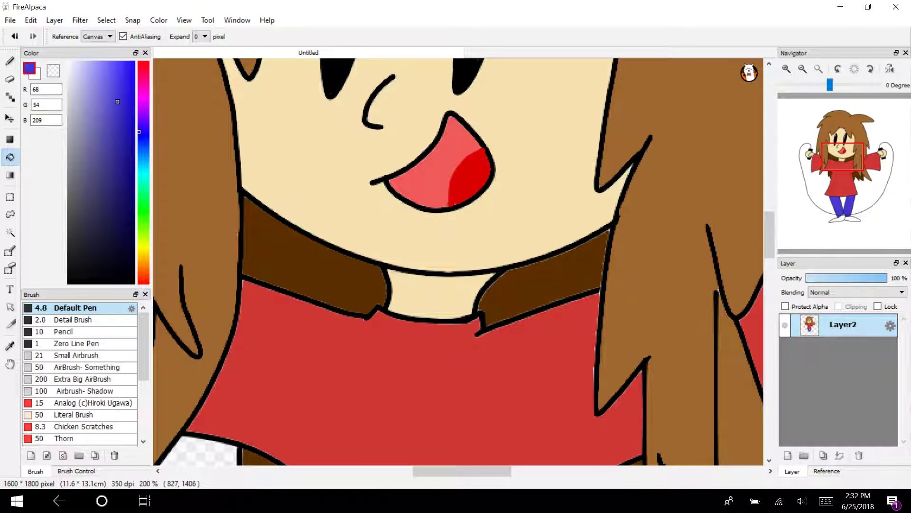
left_click(10, 345)
left_click(309, 259)
left_click(10, 157)
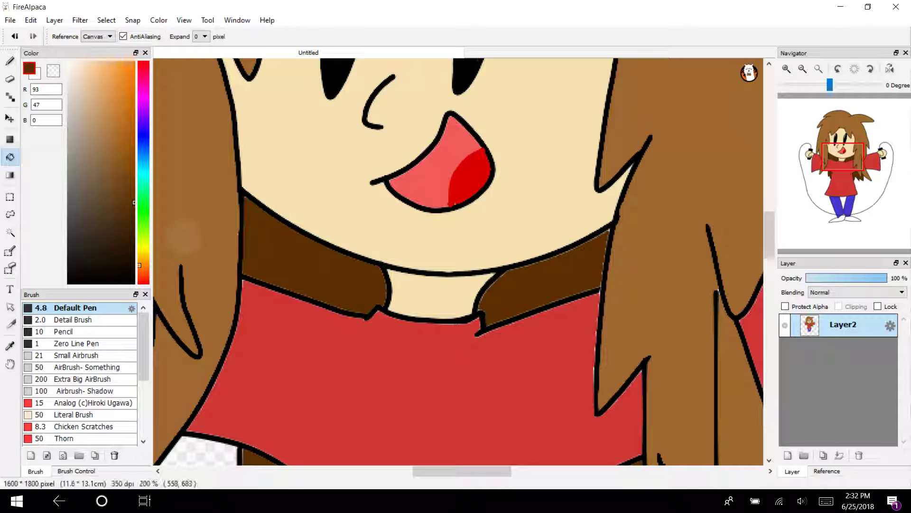
left_click(188, 243)
mouse_move(845, 162)
left_mouse_down()
mouse_move(847, 185)
mouse_move(857, 164)
left_mouse_up()
left_click(570, 352)
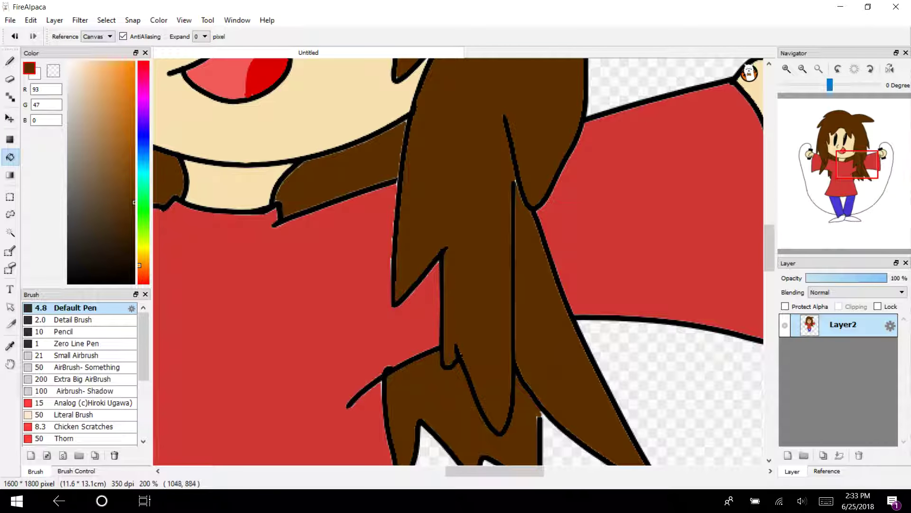
Step: Fill the back hair beside the neck and below both sleeves with a darker brown (R 54, G 27, B 0)
left_click(134, 236)
left_click(320, 178)
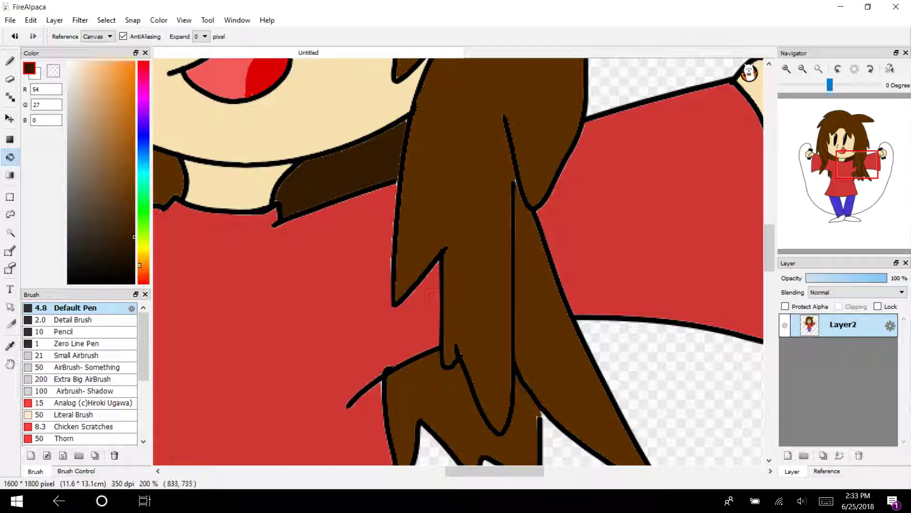
left_click(416, 398)
left_click_drag(837, 162, 834, 160)
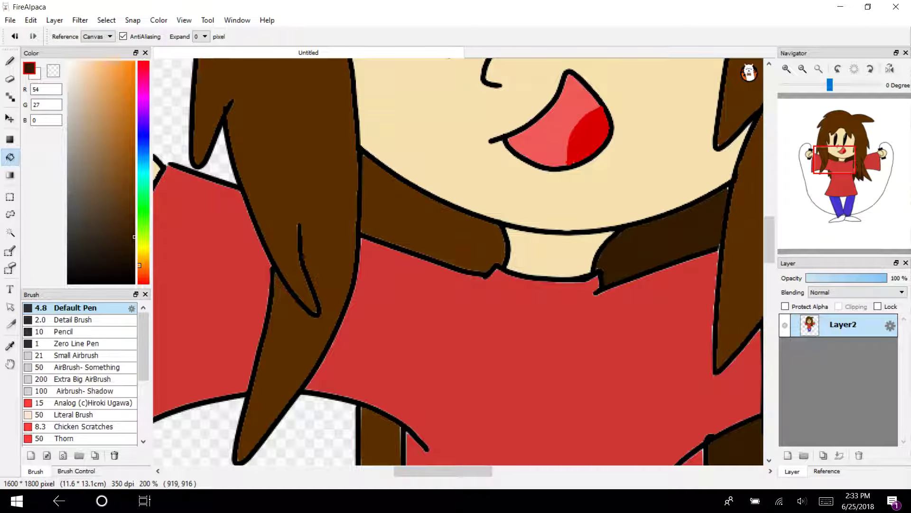
left_click(392, 232)
left_click(375, 436)
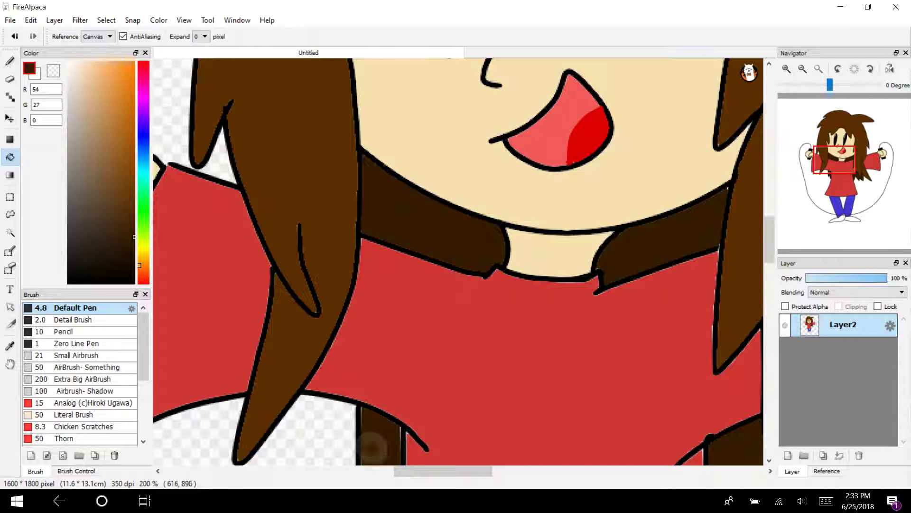
Step: Fill both shoes, including the small tip above the jump rope, with light brown (R 188, G 127, B 65)
left_click(802, 68)
left_click(802, 68)
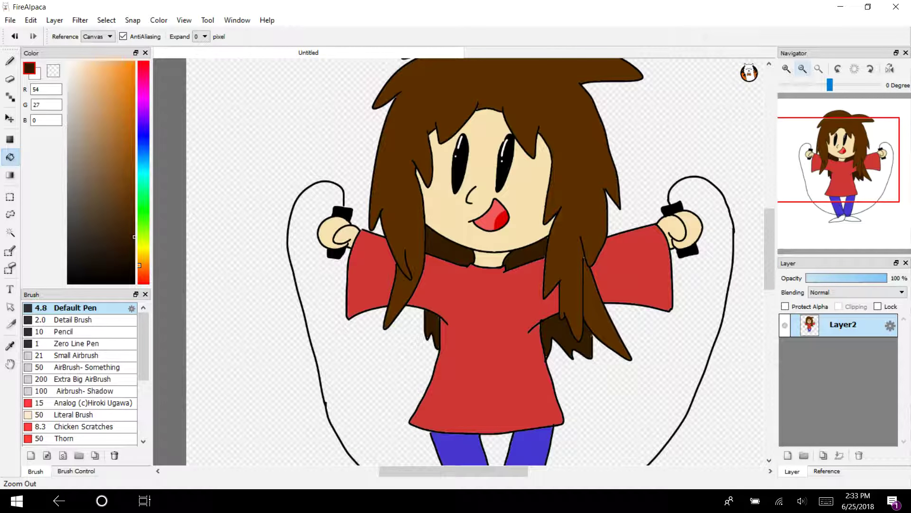
left_click_drag(851, 190, 845, 198)
left_click_drag(111, 134, 111, 120)
left_click(413, 363)
left_click(494, 361)
left_click(448, 338)
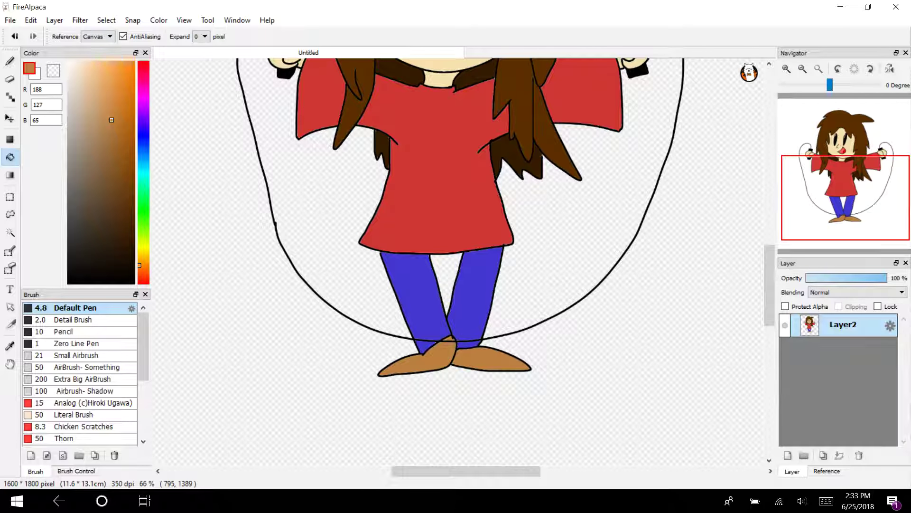
Step: Open the canvas size settings and set the canvas width to 1300 pixels
left_click_drag(849, 164, 847, 152)
left_click(819, 69)
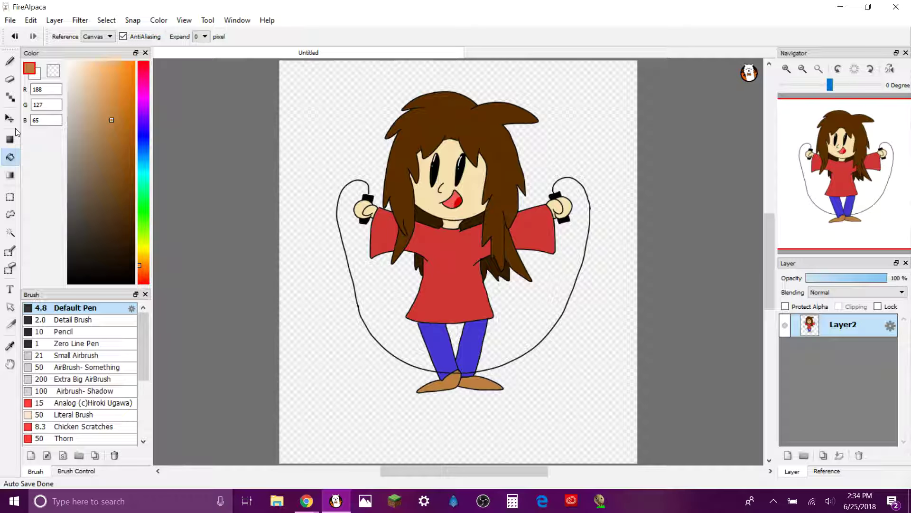
left_click(54, 20)
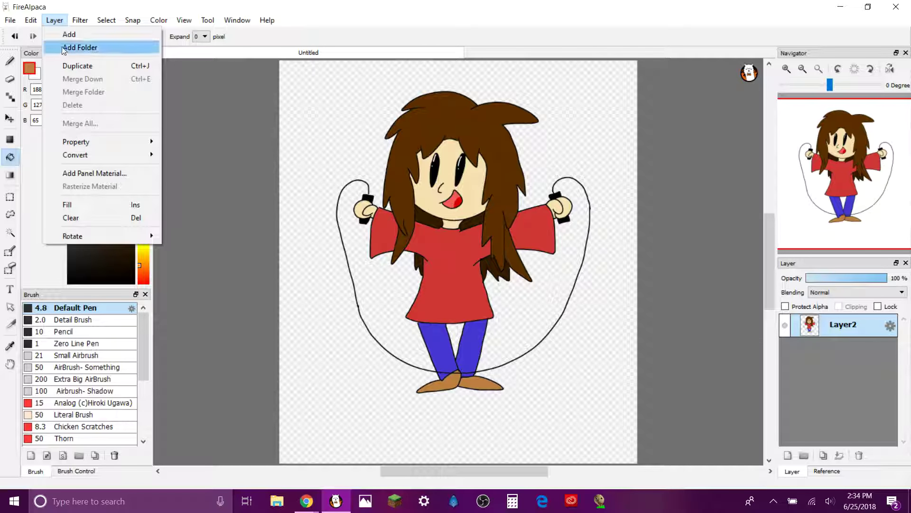
mouse_move(31, 20)
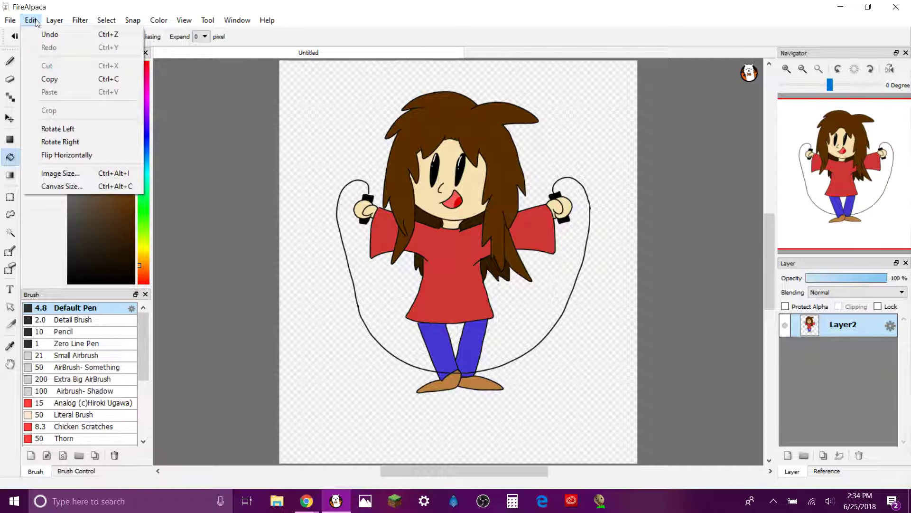
left_click(67, 186)
double_click(447, 355)
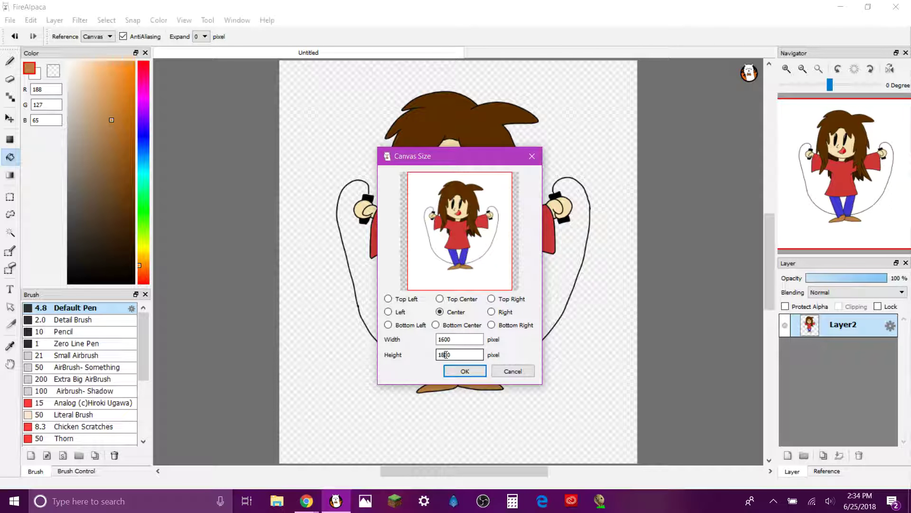
left_click(446, 338)
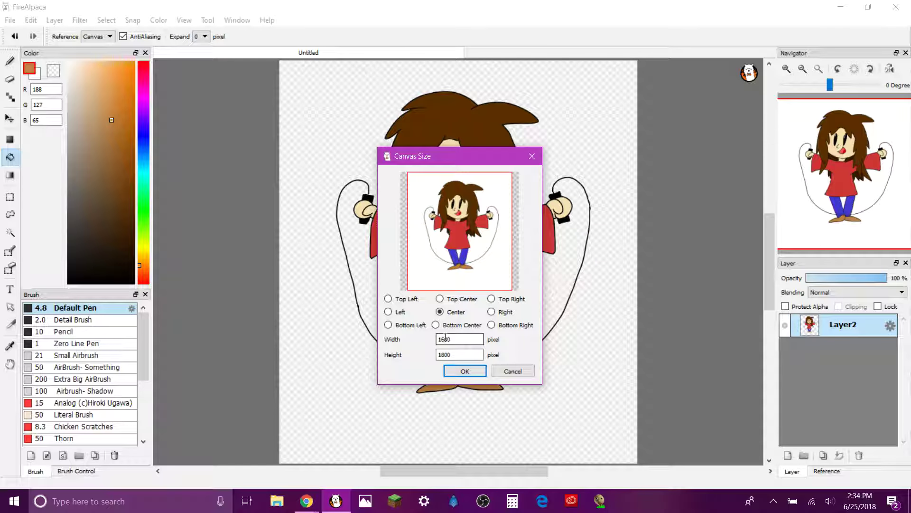
key("BackSpace")
type("4")
key("BackSpace")
type("3")
key("BackSpace")
type("2")
key("BackSpace")
type("3")
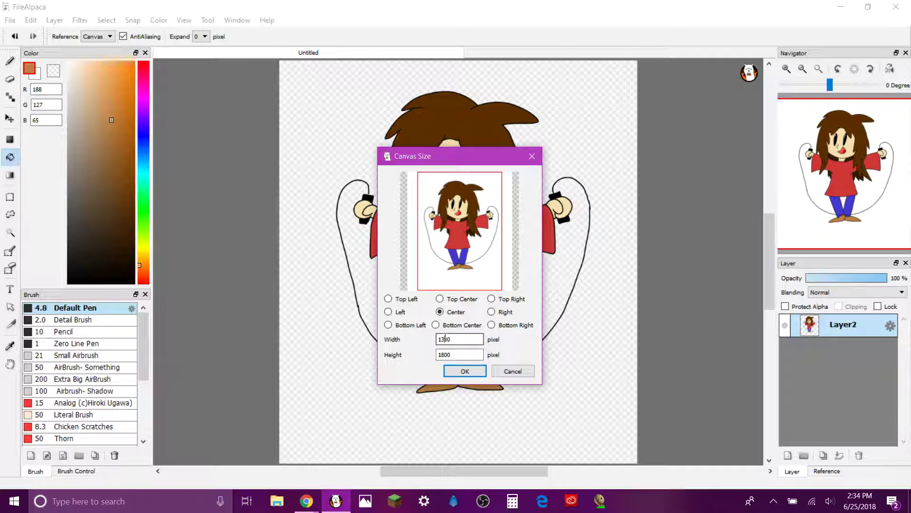
Step: Anchor the canvas at top center, set its height to 1600 pixels and apply the resize
left_click(447, 354)
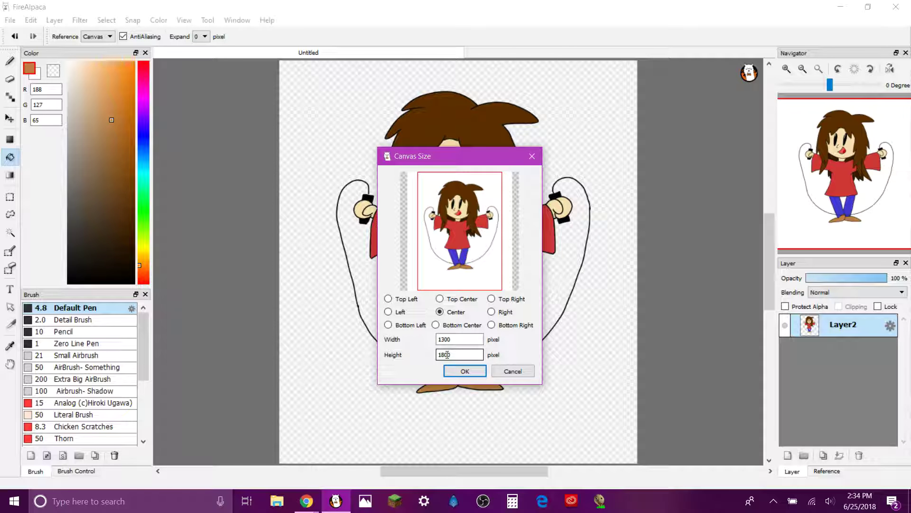
left_click(440, 299)
key("BackSpace")
type("6")
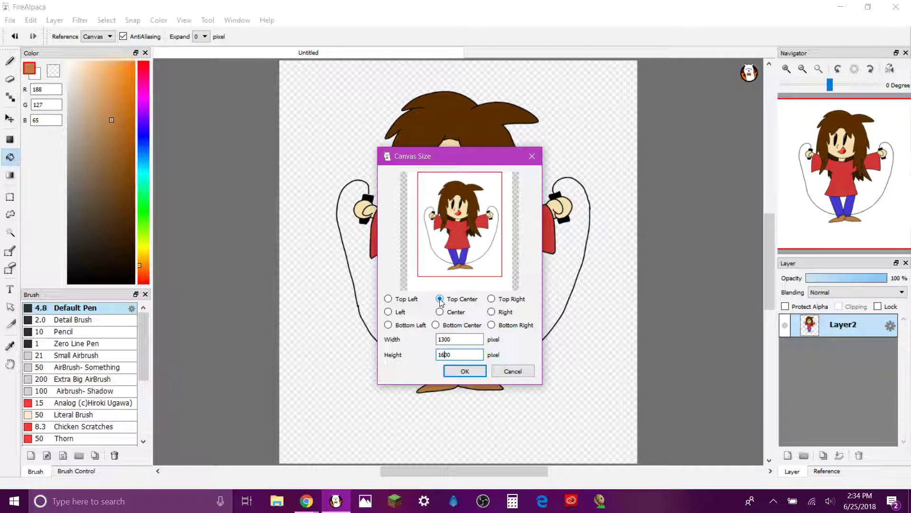
key("BackSpace")
type("5")
key("BackSpace")
type("6")
left_click(465, 371)
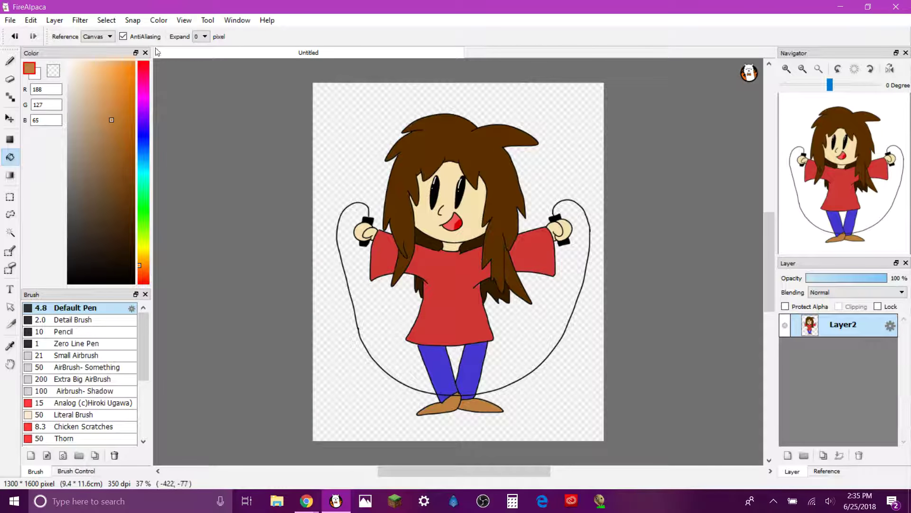
Step: Switch to the Brush tool with bright magenta (R 246, G 0, B 255) as the drawing color
left_click(143, 100)
left_click_drag(130, 67, 139, 58)
left_click(10, 61)
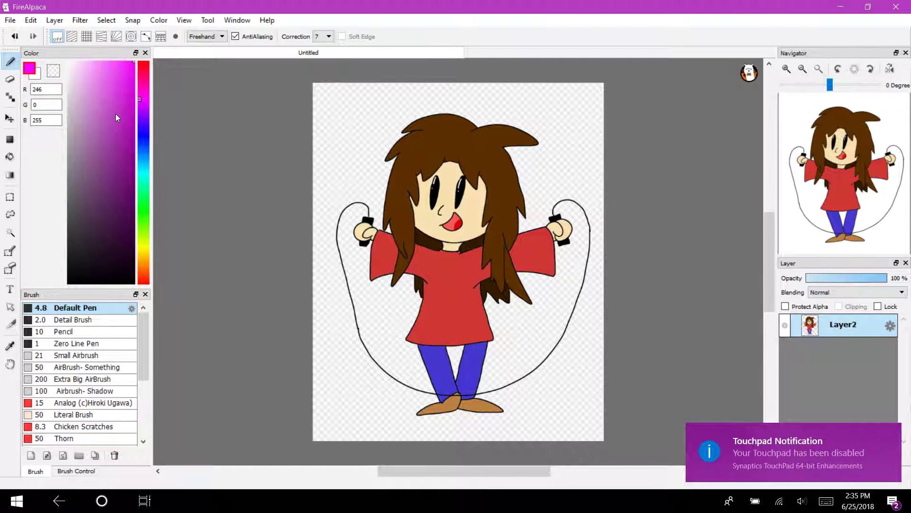
left_click(787, 69)
scroll(542, 261, "down", 10)
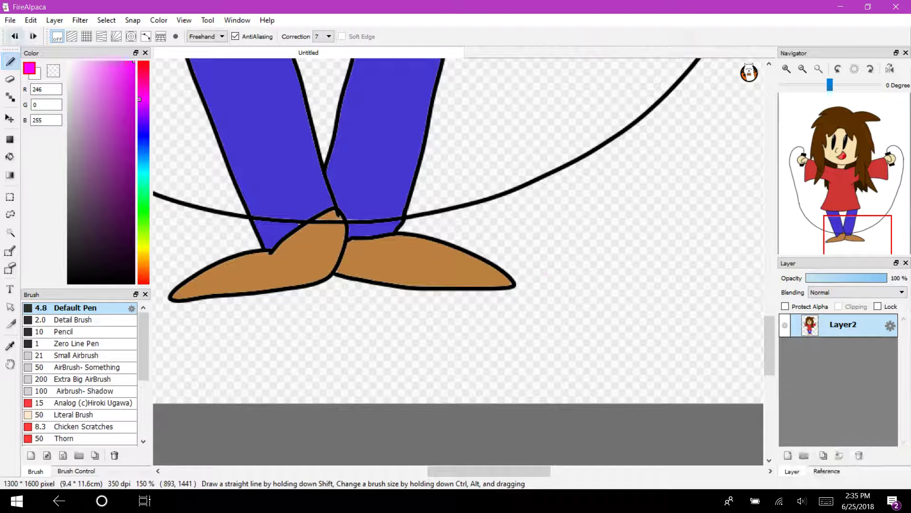
left_click(802, 68)
left_click(818, 69)
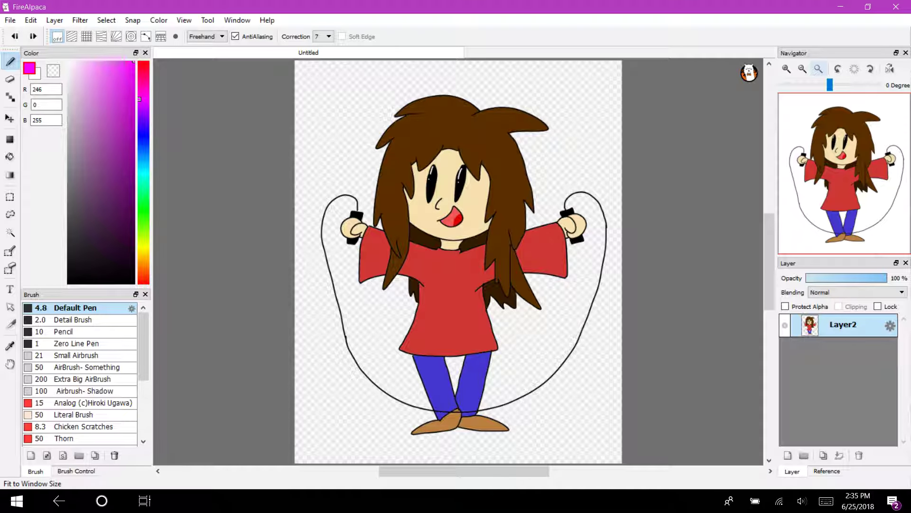
Step: Add a new layer beneath the girl's layer and set the drawing color to black
left_click(788, 455)
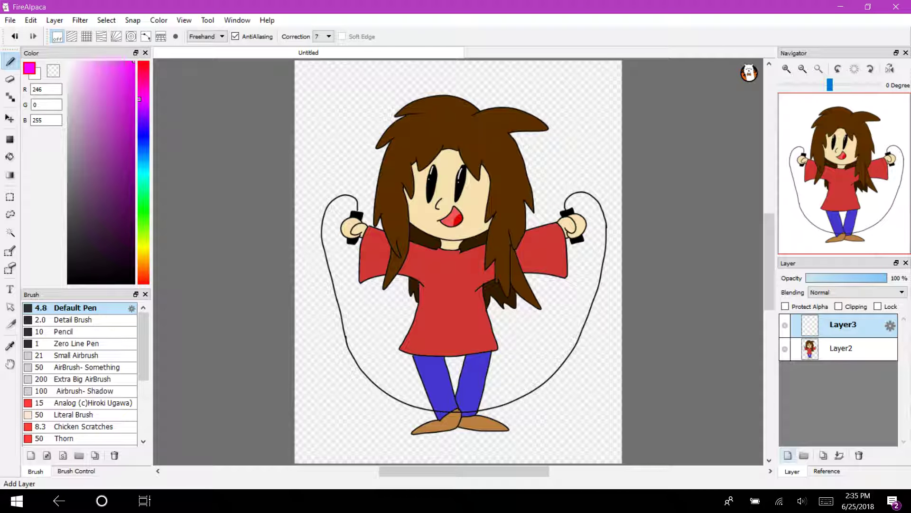
left_click_drag(845, 326, 845, 355)
left_click(67, 283)
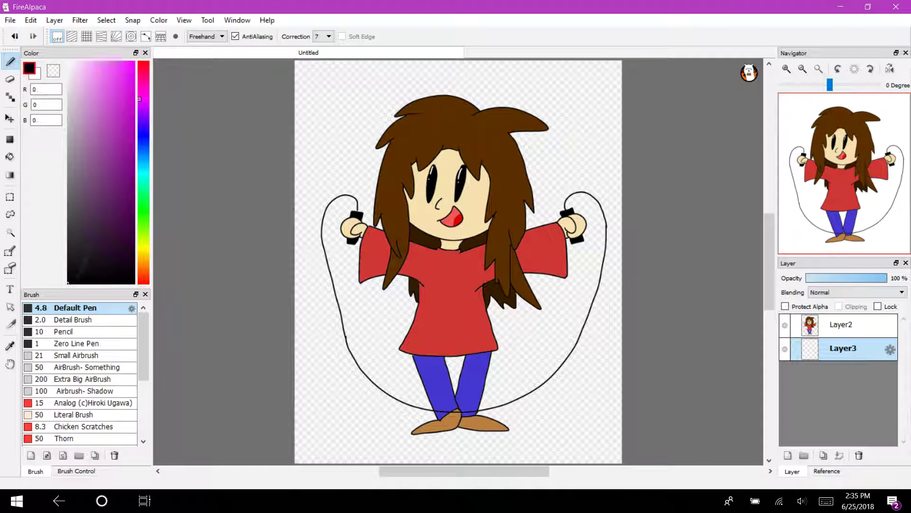
Step: Draw a horizontal floor line behind the girl's legs and a tall round-cornered rectangle outline against the canvas's left edge
left_click_drag(624, 428, 201, 436)
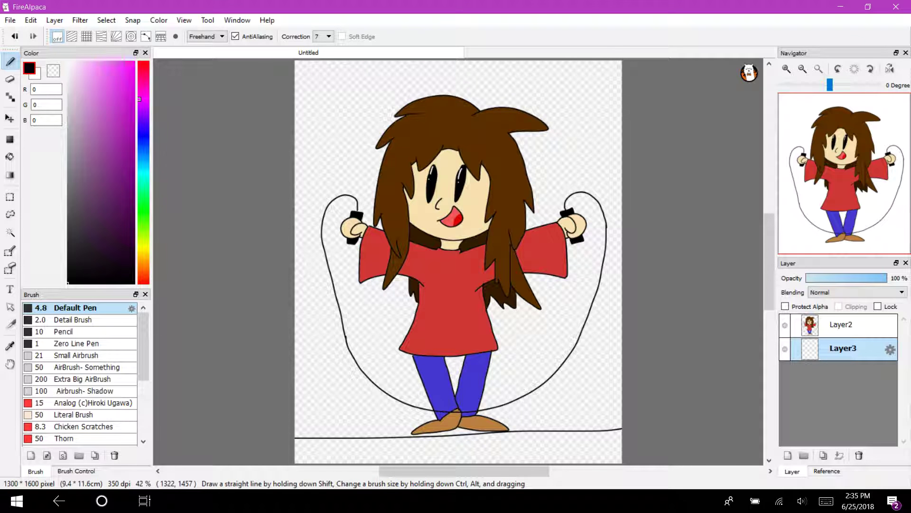
key("ctrl+z")
left_click_drag(622, 383, 294, 386)
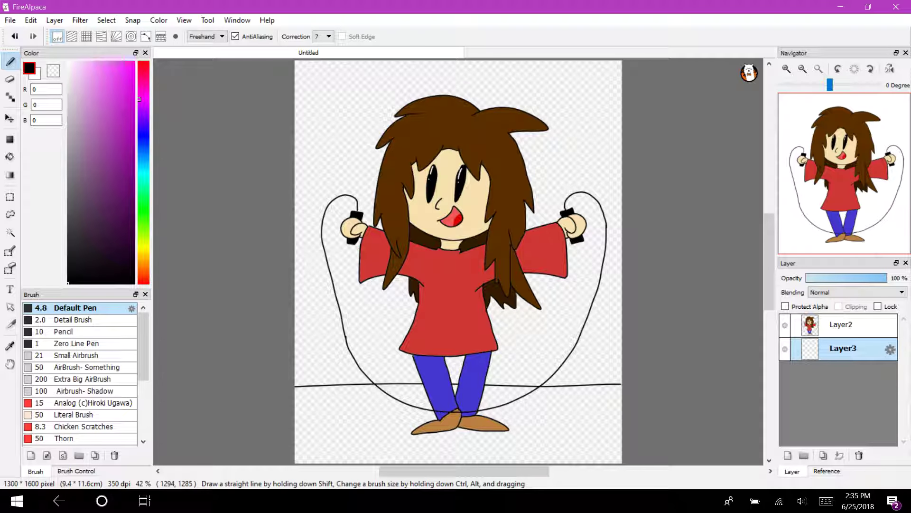
mouse_move(378, 380)
left_mouse_down()
mouse_move(379, 304)
mouse_move(325, 119)
mouse_move(295, 118)
left_mouse_up()
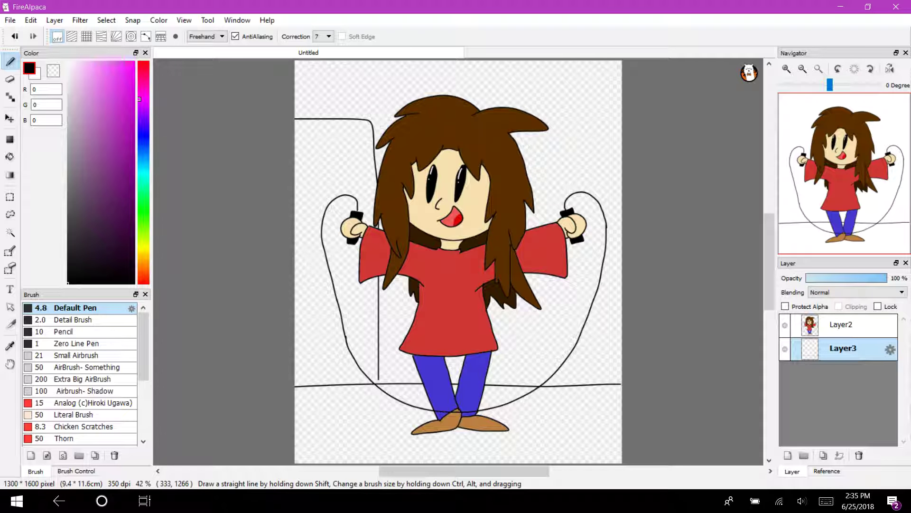
Step: Choose the Bucket tool with red (R 199, G 0, B 0) and hide the girl's layer
left_click(143, 62)
left_click(135, 77)
left_click(10, 157)
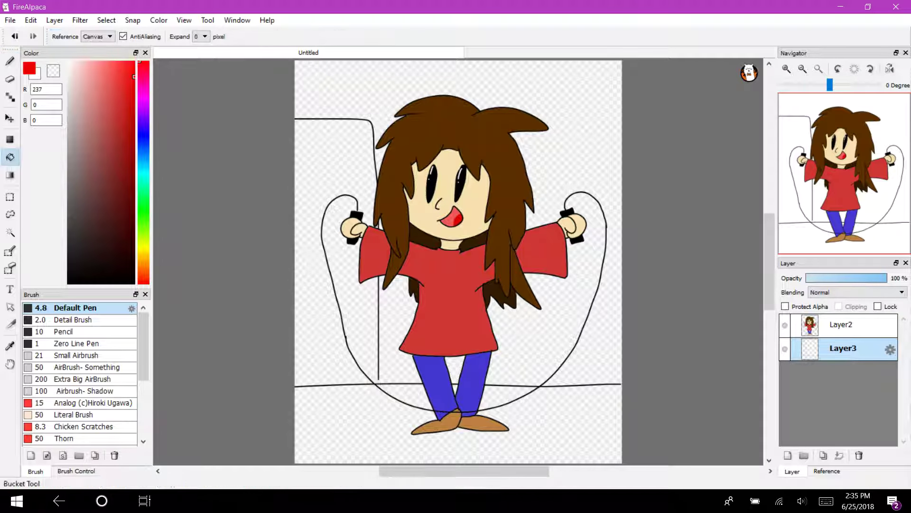
left_click(785, 325)
left_click_drag(131, 114, 134, 111)
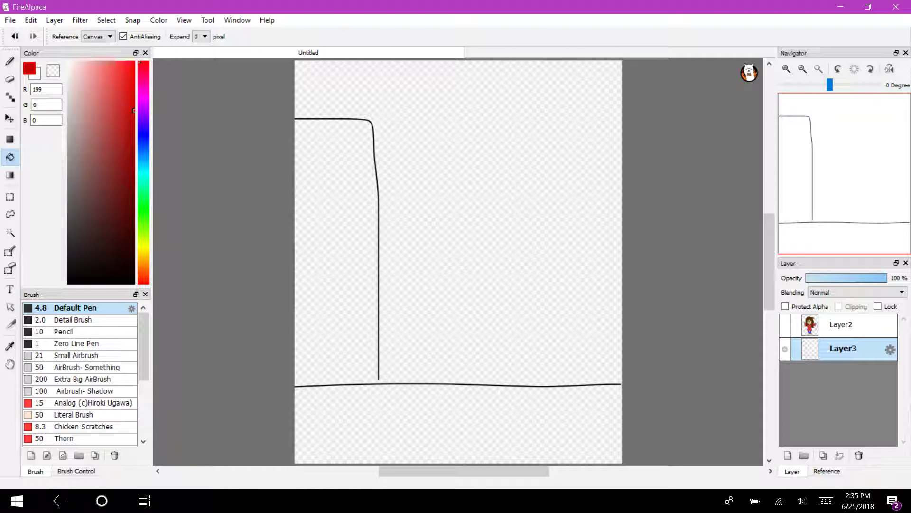
Step: Bridge the gap between the tall rectangle's side and the floor line with the brush, and fill the rectangle with red
left_click(334, 295)
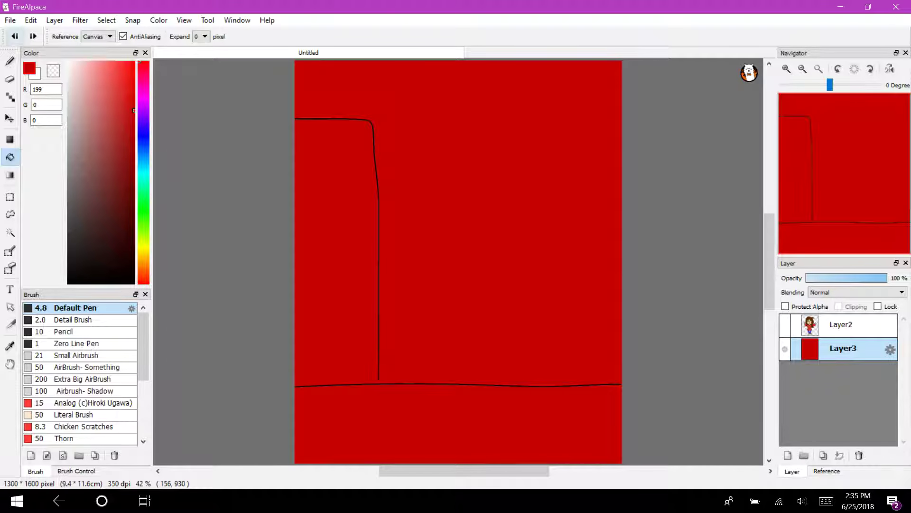
key("ctrl+z")
key("b")
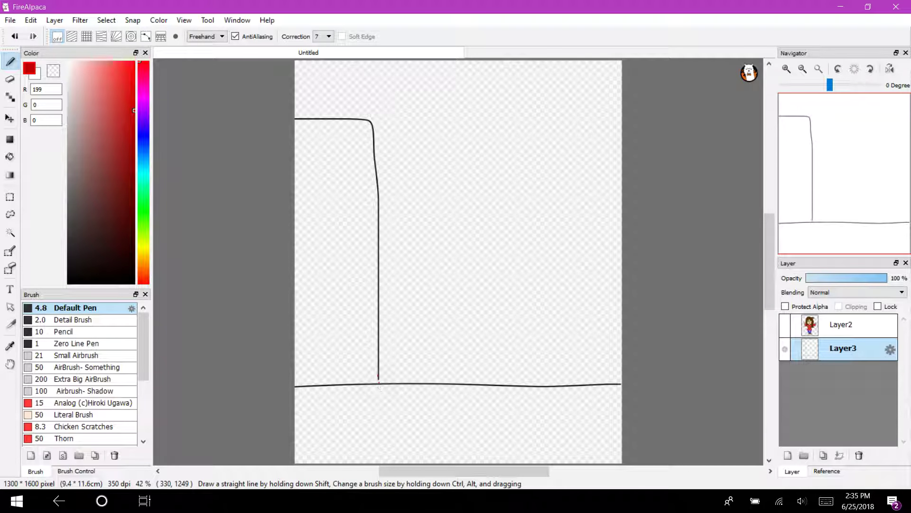
left_click_drag(376, 387, 378, 376)
key("g")
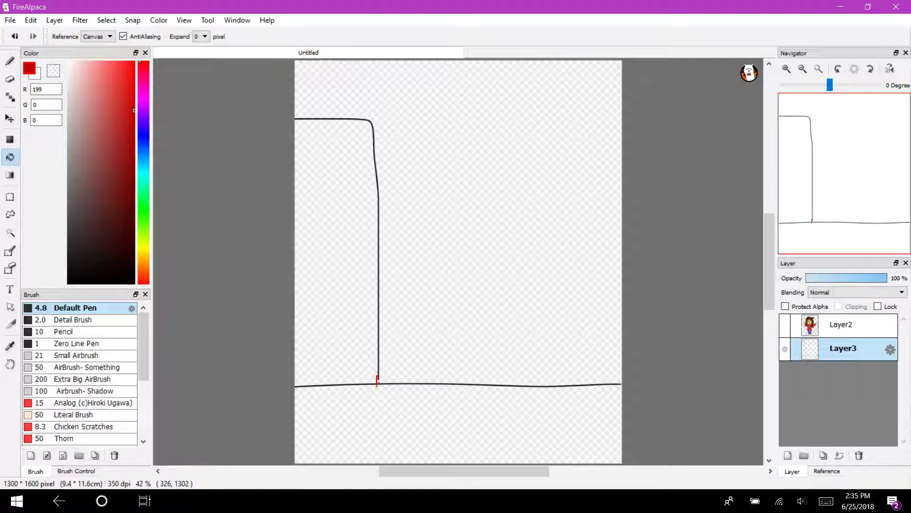
left_click(321, 338)
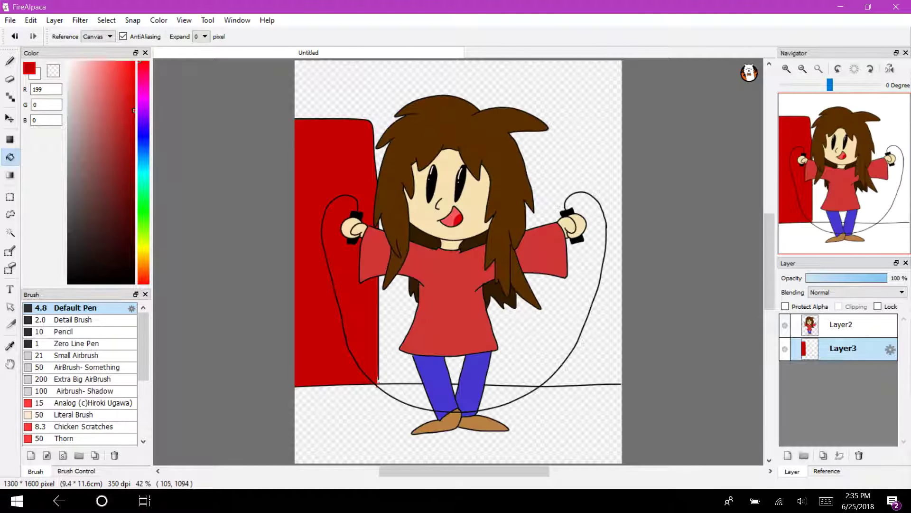
Step: Hide the girl's layer and fill the background wall and floor with light gray (R 226, G 226, B 226)
left_click_drag(79, 99, 68, 87)
left_click(785, 326)
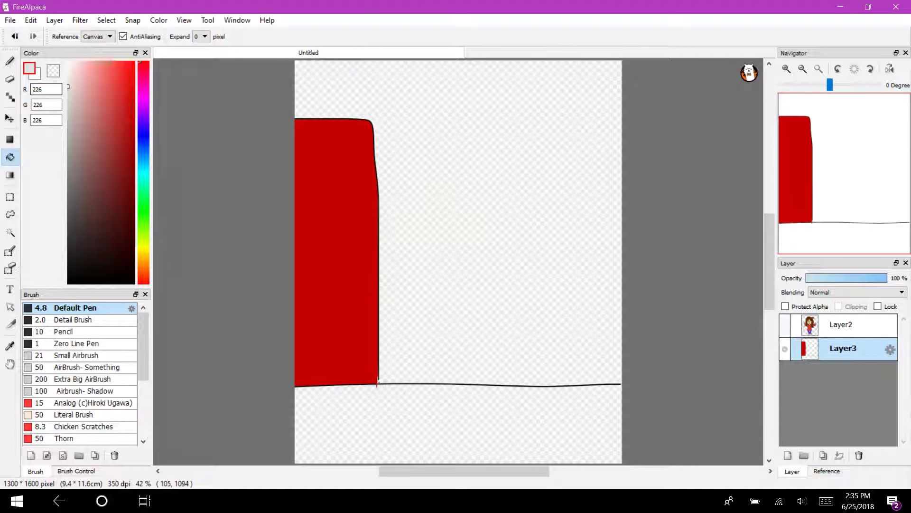
left_click(387, 420)
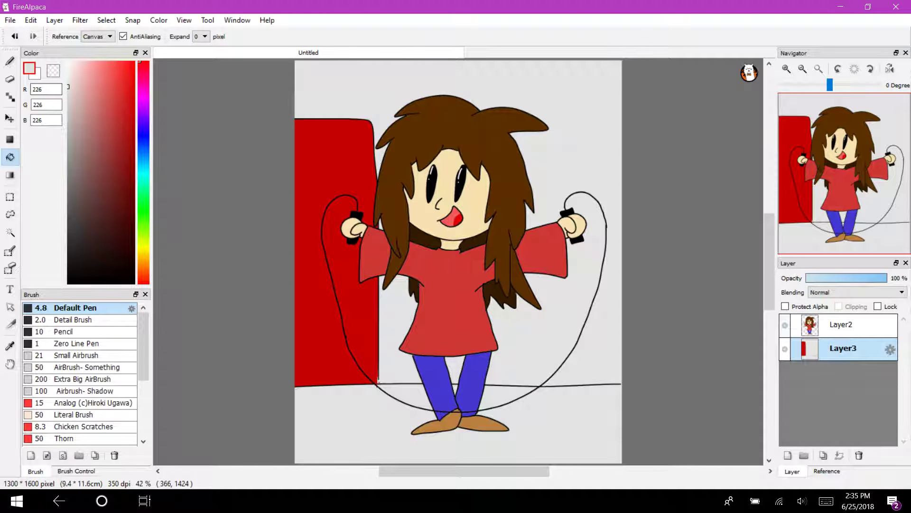
Step: Refill the tall rectangle with blue (R 54, G 66, B 163) while the girl's layer is hidden
left_click_drag(110, 92, 128, 88)
left_click(143, 139)
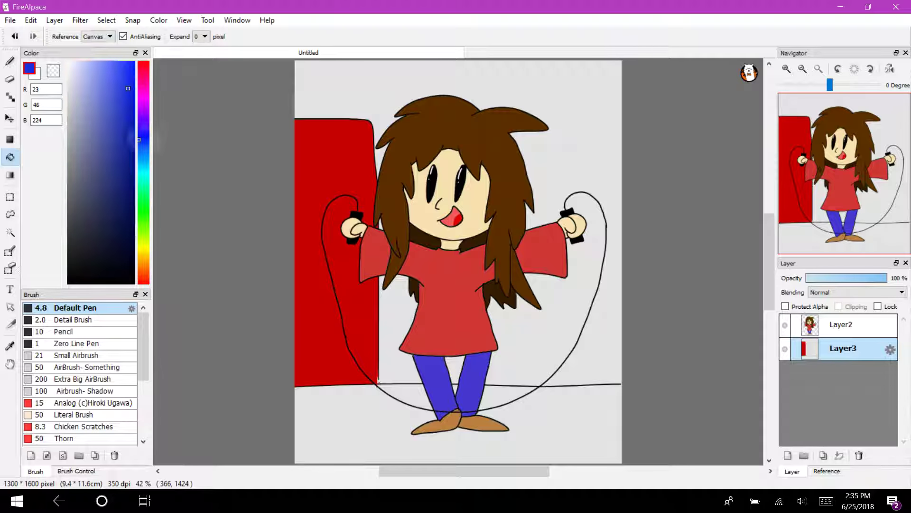
left_click(112, 141)
left_click(785, 325)
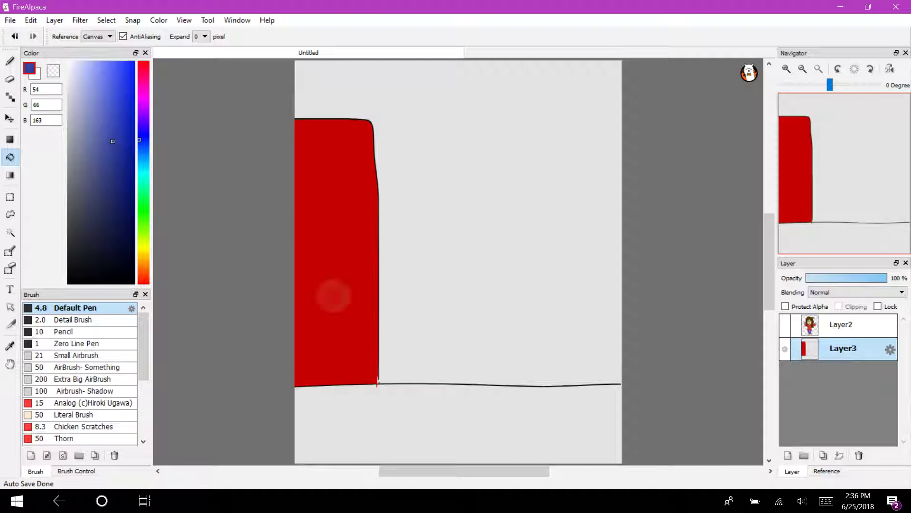
left_click(332, 295)
Step: Paint over the red marks at the blue rectangle's lower-right corner with the Pencil brush in blue (R 54, G 66, B 163)
left_click(786, 69)
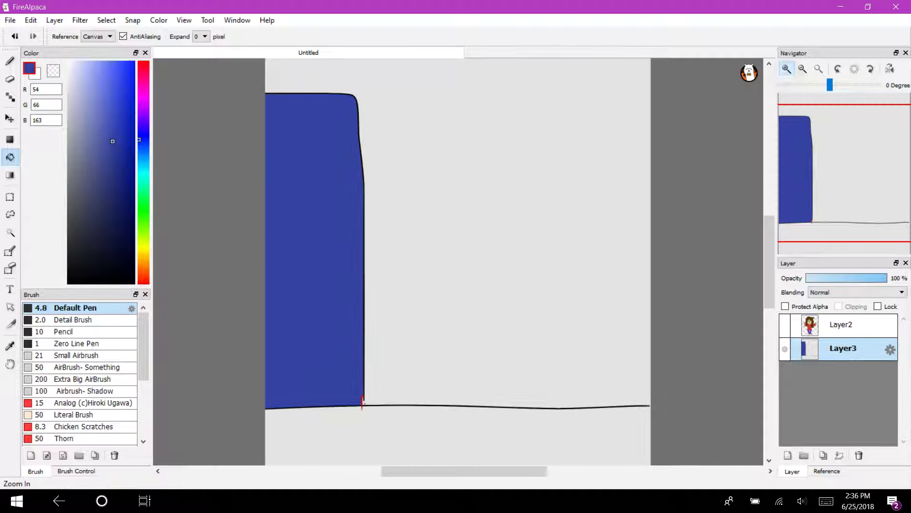
left_click(786, 69)
left_click(786, 69)
left_click(787, 69)
left_click_drag(832, 187, 810, 224)
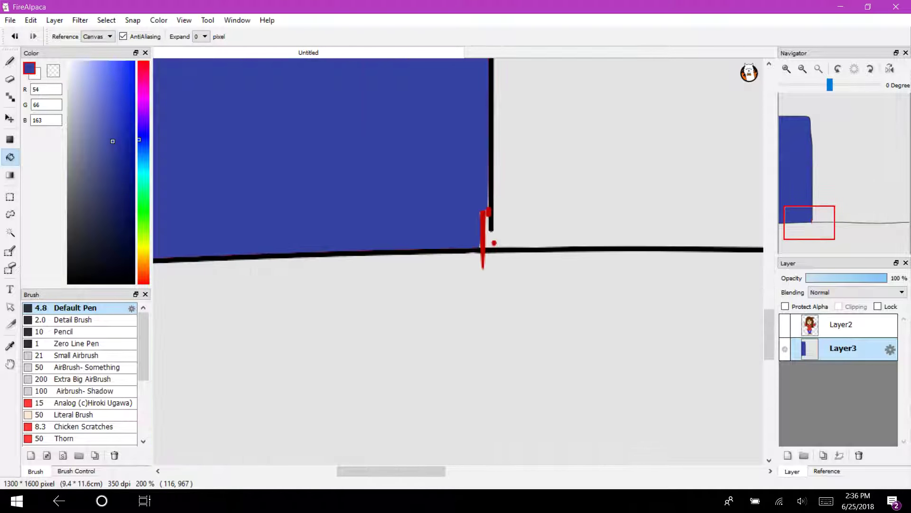
key("b")
left_click(65, 331)
mouse_move(489, 210)
left_mouse_down()
mouse_move(493, 244)
mouse_move(481, 229)
mouse_move(483, 247)
left_mouse_up()
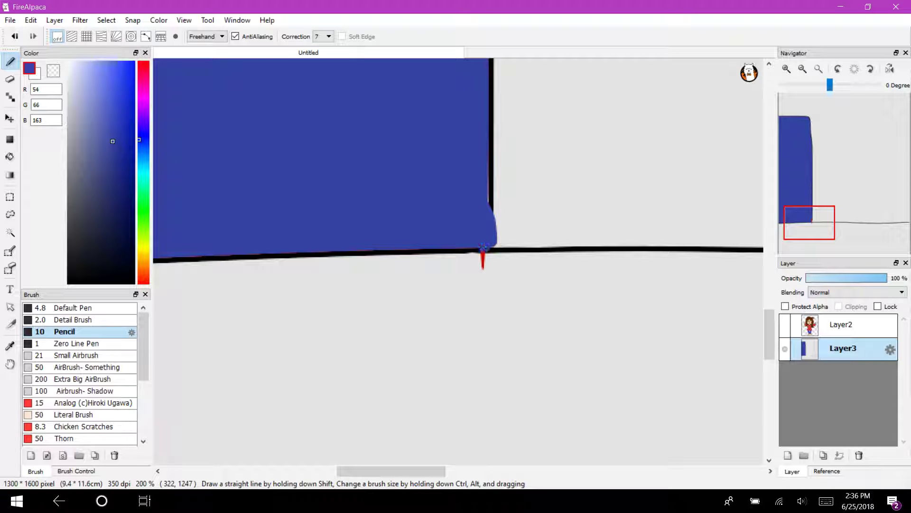
left_click(818, 68)
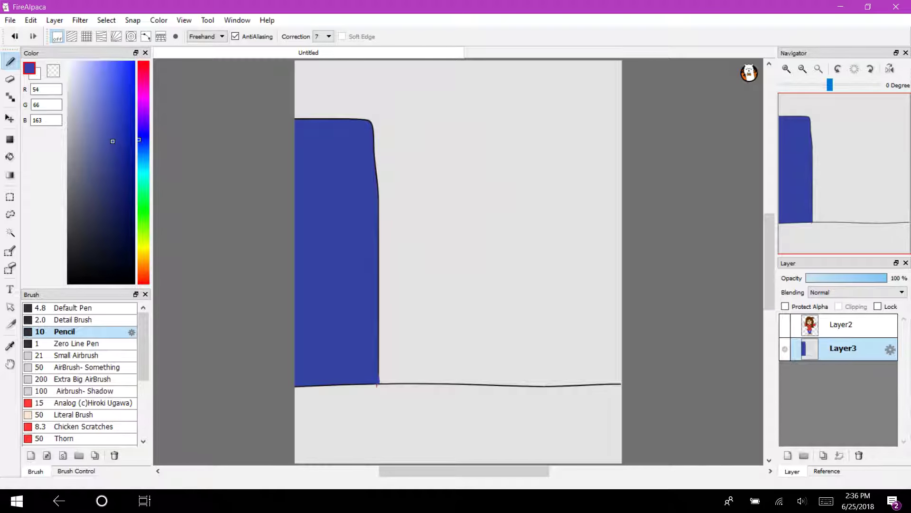
Step: Make the girl's layer visible again over the background
left_click(785, 325)
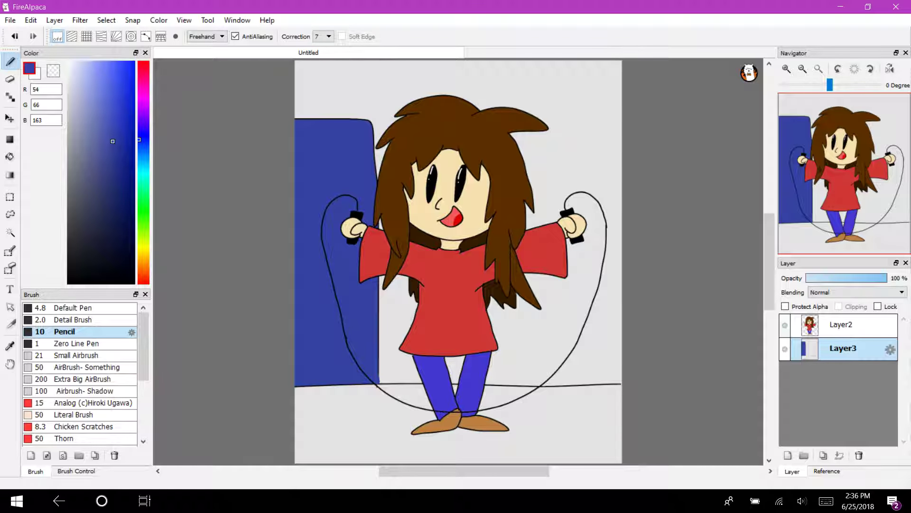
left_click(785, 325)
left_click(785, 326)
Step: Set the brush color to black and hand-letter "Let's" with the Pencil above the girl's head, toward the canvas's upper-left corner
left_click_drag(87, 250, 68, 284)
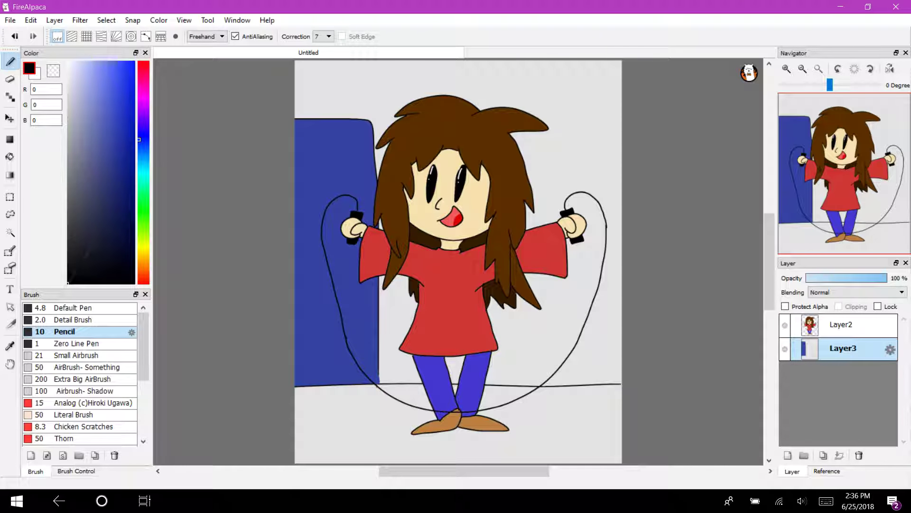
mouse_move(320, 74)
left_mouse_down()
mouse_move(349, 97)
mouse_move(380, 97)
left_mouse_up()
mouse_move(380, 61)
left_mouse_down()
mouse_move(381, 98)
mouse_move(396, 71)
left_mouse_up()
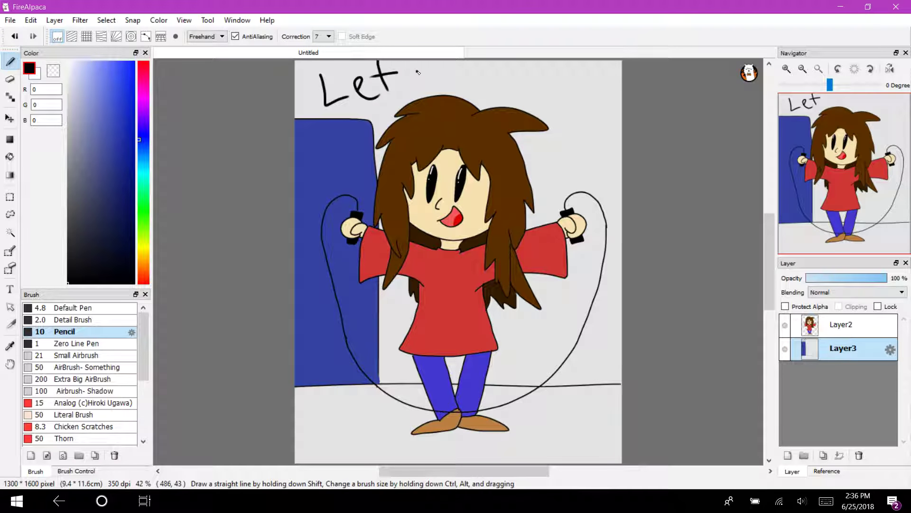
left_click_drag(429, 71, 412, 93)
left_click_drag(408, 60, 405, 66)
Step: Hand-letter "Play!" in black along the canvas's upper edge, to the right of "Let's"
mouse_move(504, 67)
left_mouse_down()
mouse_move(510, 98)
mouse_move(504, 83)
mouse_move(575, 98)
left_mouse_up()
left_click_drag(588, 62, 580, 110)
left_click_drag(562, 69, 583, 90)
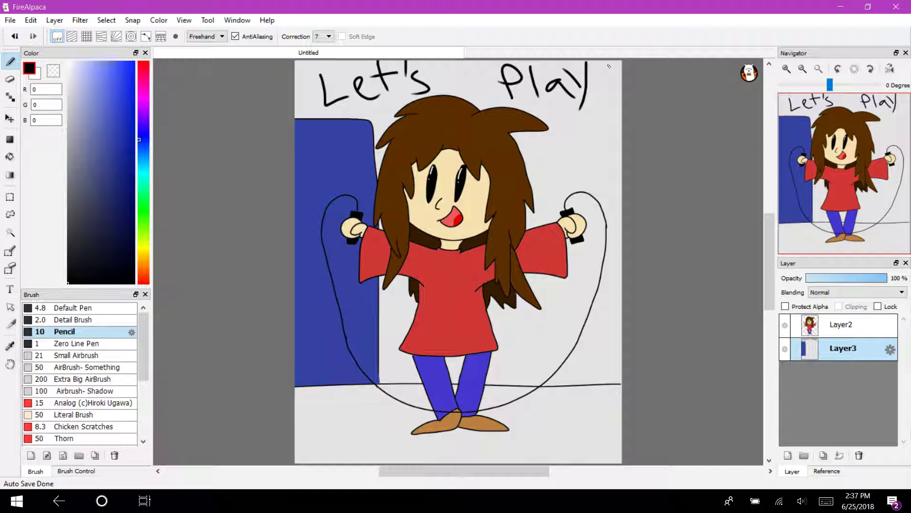
left_click_drag(608, 65, 599, 97)
left_click(597, 112)
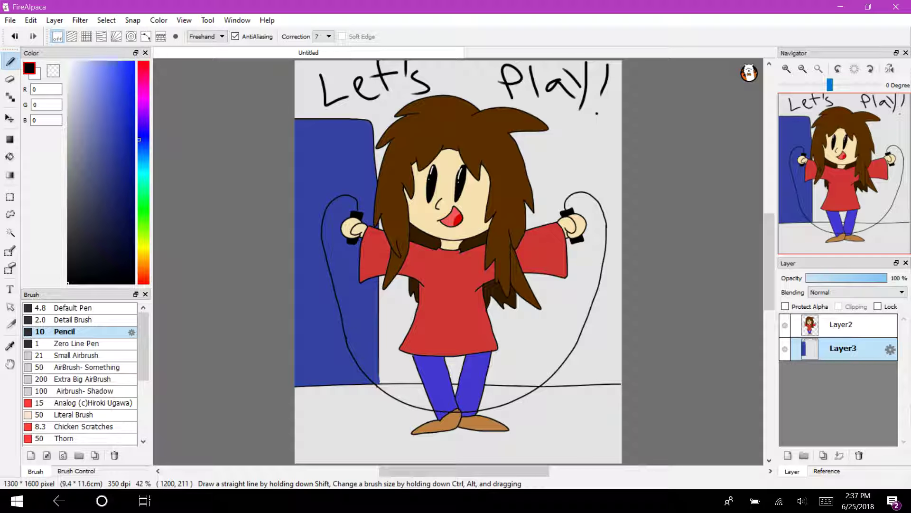
Step: Set the brush color to bright purple (R 201, G 0, B 255) for a signature in the canvas's lower-right corner
left_click(144, 106)
left_click(134, 61)
left_click(787, 69)
left_click(786, 69)
left_click(786, 69)
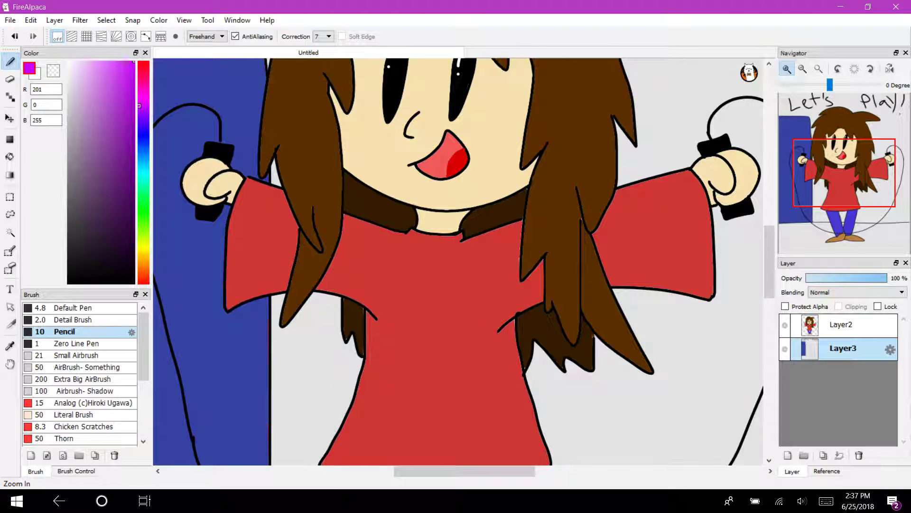
left_click(787, 70)
mouse_move(866, 209)
left_mouse_down()
mouse_move(881, 241)
mouse_move(898, 248)
left_mouse_up()
left_click_drag(530, 288, 520, 279)
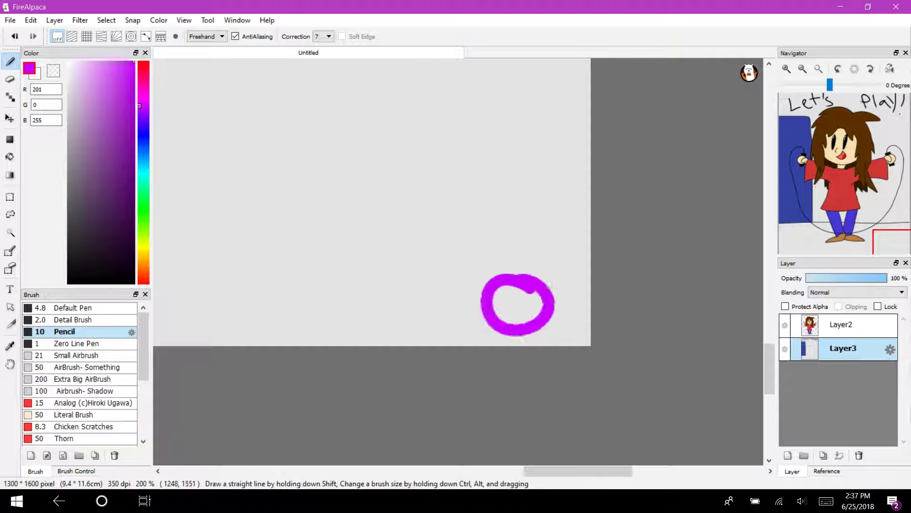
left_click_drag(504, 311, 568, 337)
key("ctrl+z")
key("ctrl+z")
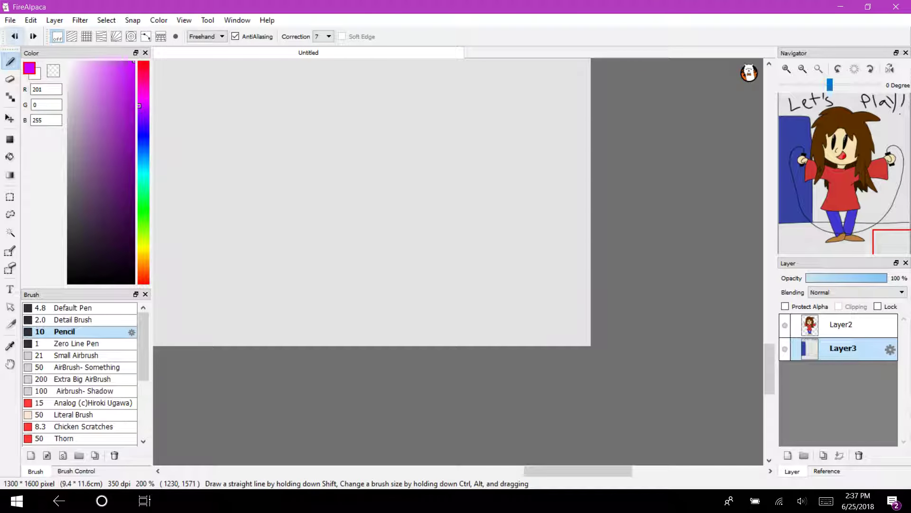
Step: Draw a small purple signature with the 4.8 Default Pen in the lower-right corner of the canvas
left_click(81, 320)
left_click(82, 308)
mouse_move(504, 287)
left_mouse_down()
mouse_move(491, 331)
mouse_move(521, 332)
mouse_move(481, 344)
mouse_move(539, 322)
mouse_move(534, 344)
left_mouse_up()
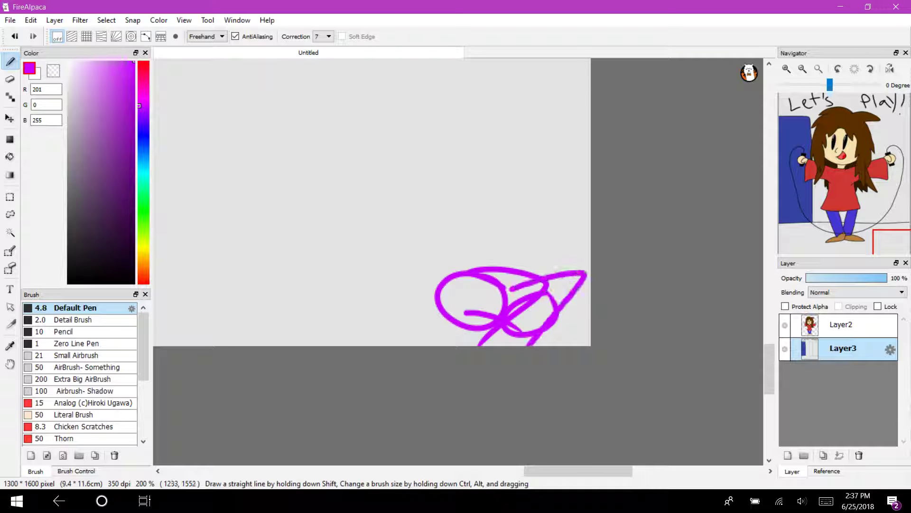
left_click(818, 69)
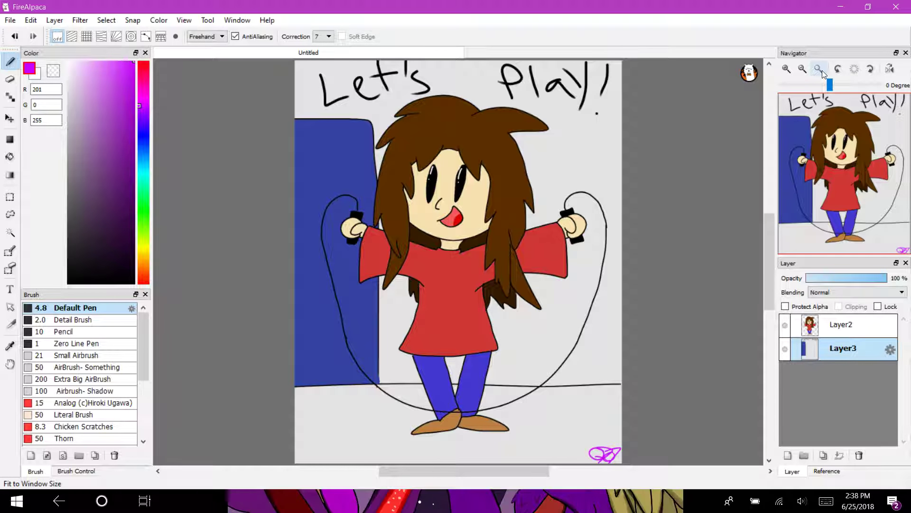
Step: Switch to YouTube in Chrome, start "Cosmorot - Electro Swing" from the playlist, and return to FireAlpaca
left_click(306, 500)
left_click(242, 446)
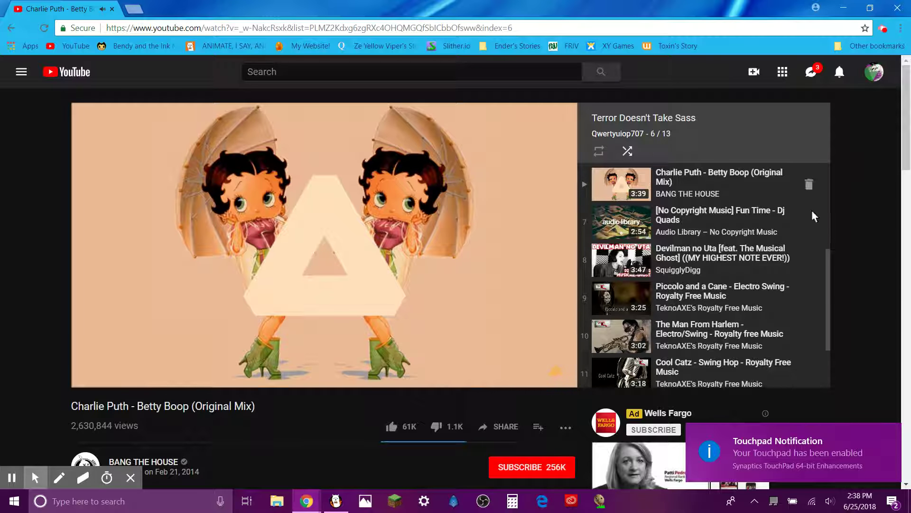
scroll(760, 299, "down", 1)
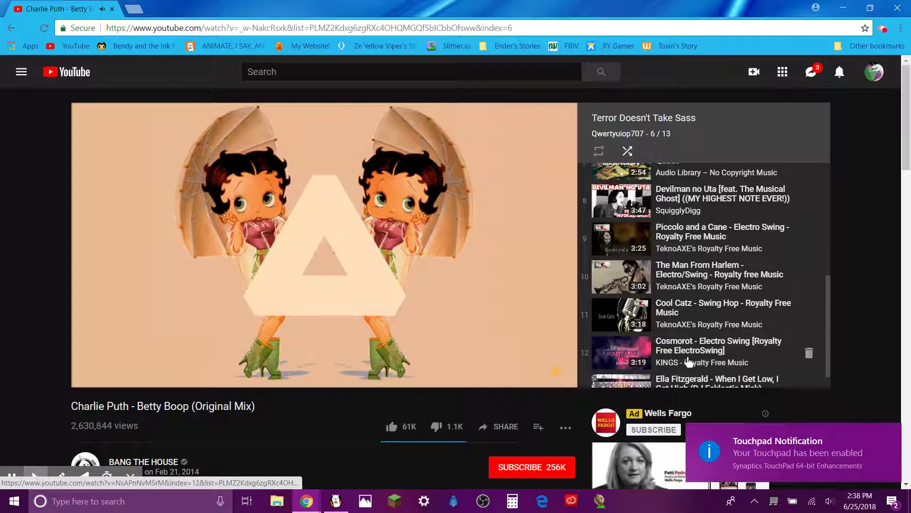
scroll(688, 346, "down", 1)
left_click(689, 325)
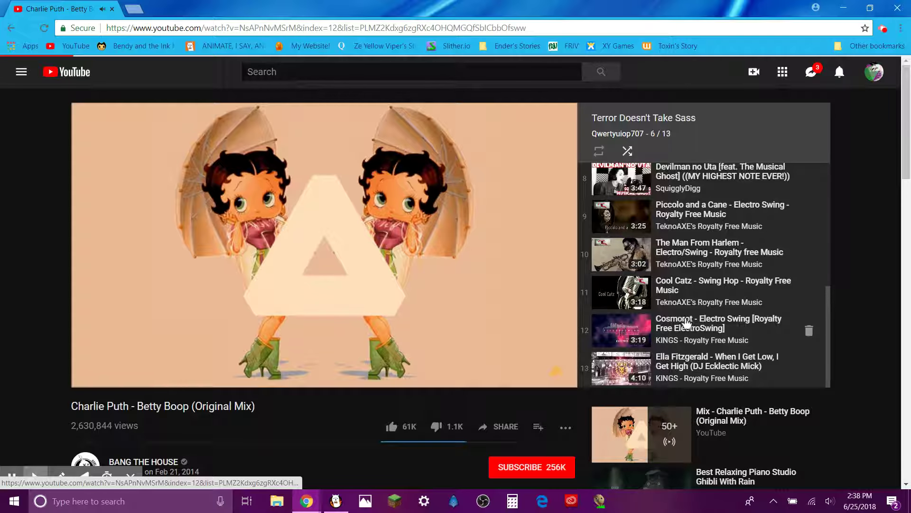
left_click(337, 501)
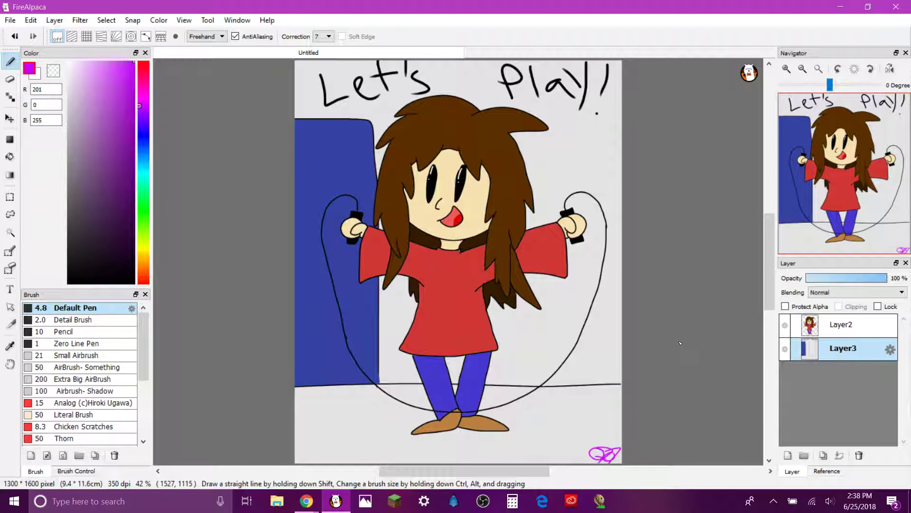